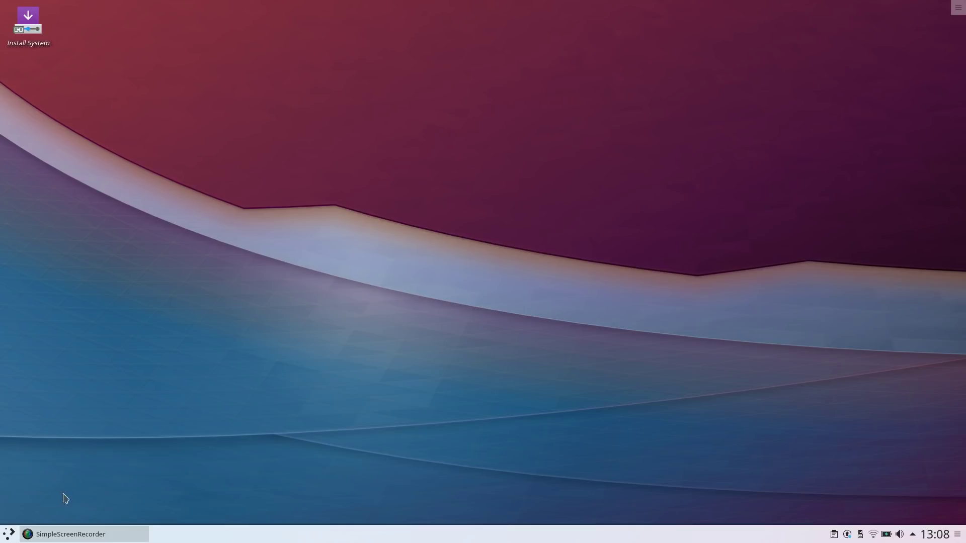
View the system information window from the application dashboard, then close it
click(8, 534)
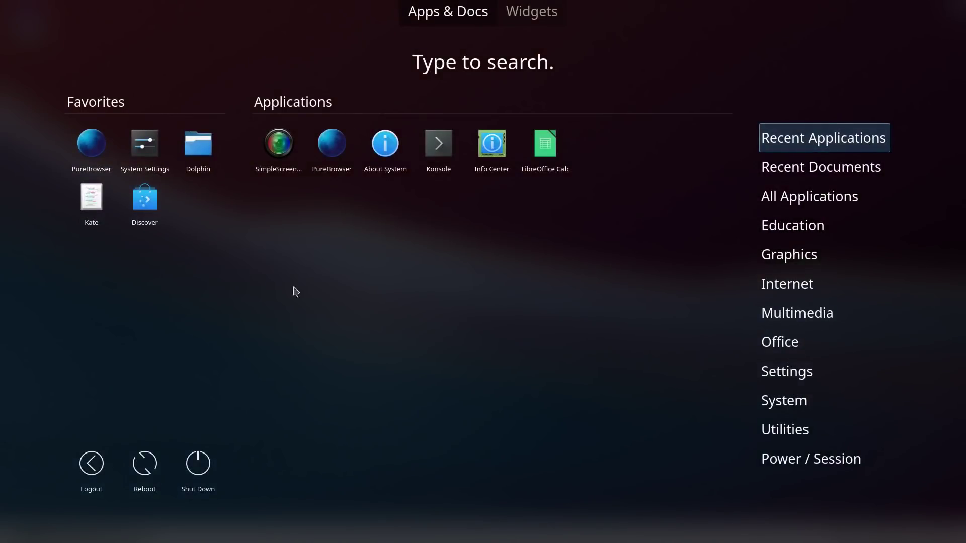
click(382, 144)
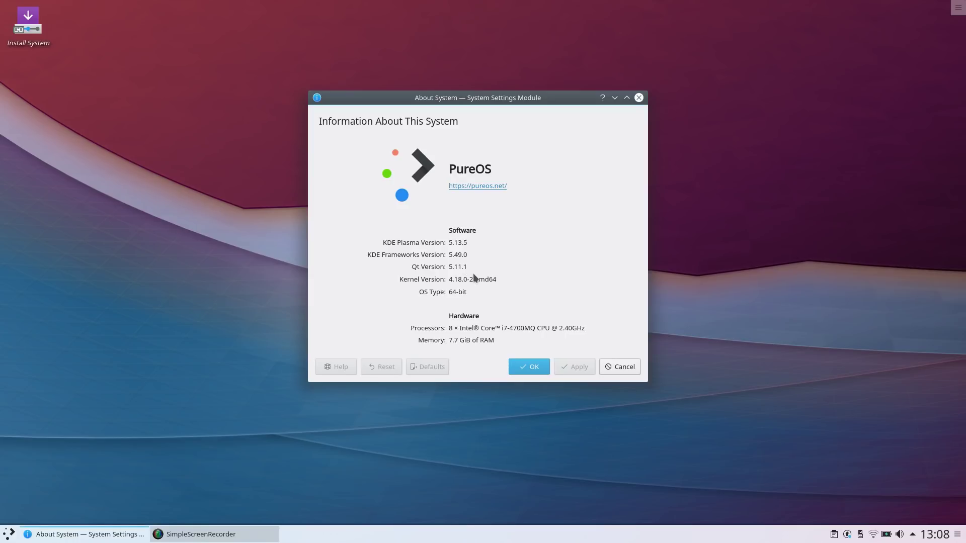
click(618, 368)
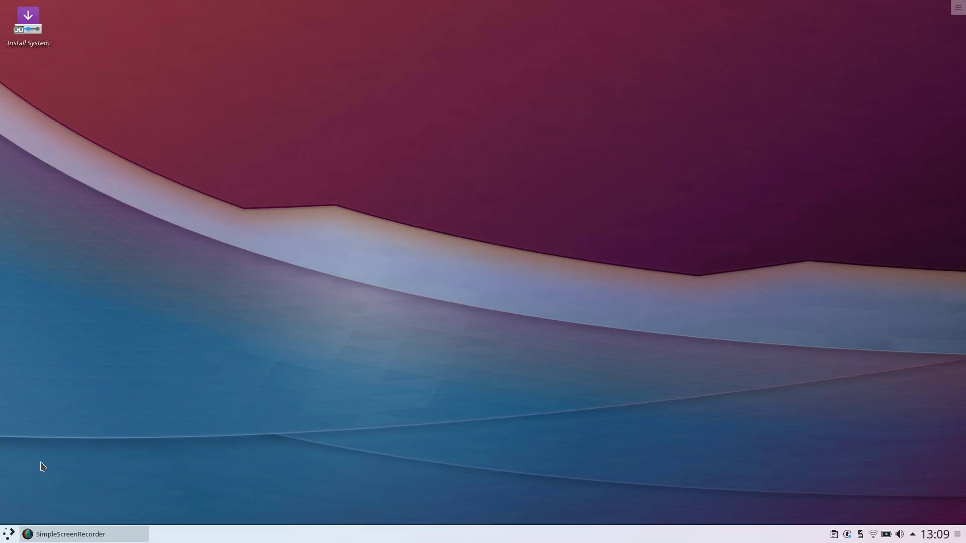
Glance at the pending software updates summary and check the screen recorder window
click(846, 535)
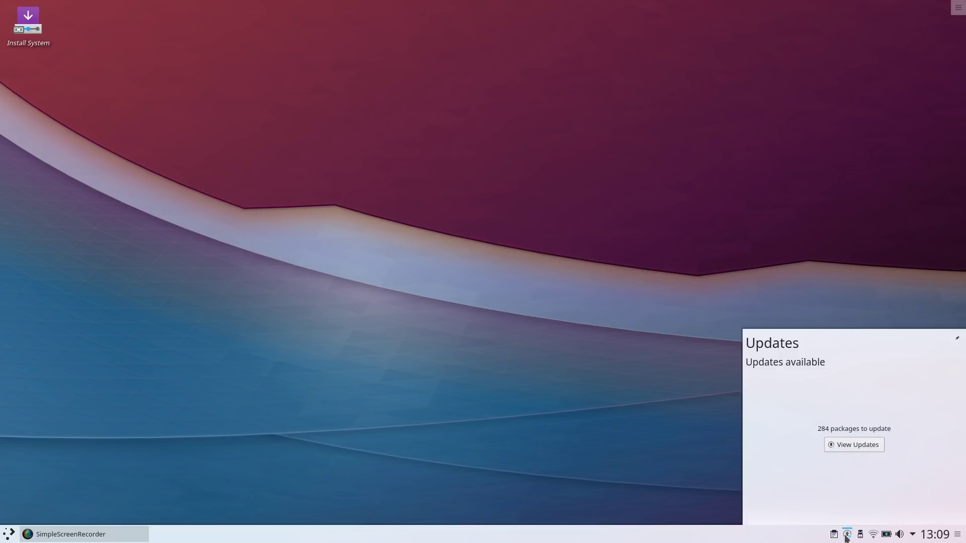
click(846, 536)
scroll(900, 536, up, 2)
click(24, 536)
click(24, 536)
Launch Discover by searching 'disc' in the dashboard and centre its window
click(4, 536)
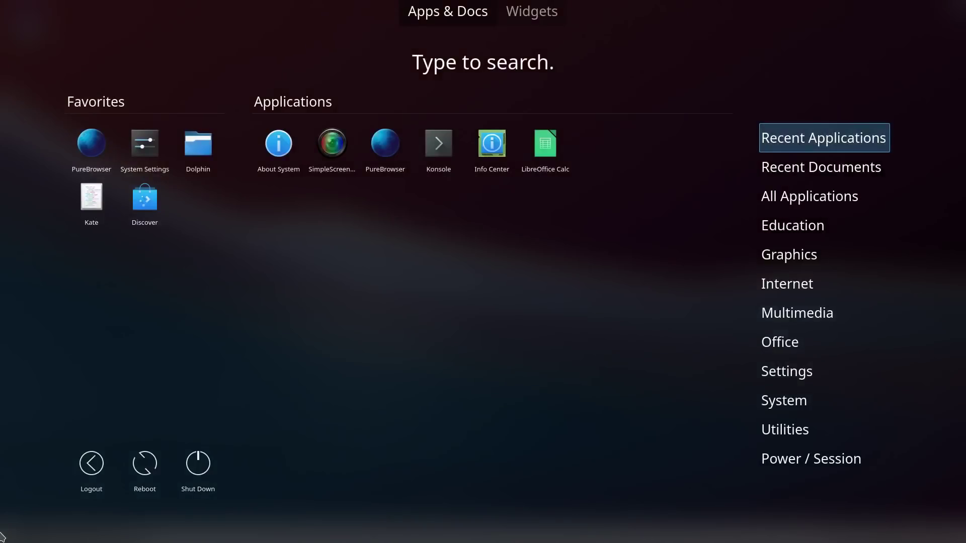
text(disc)
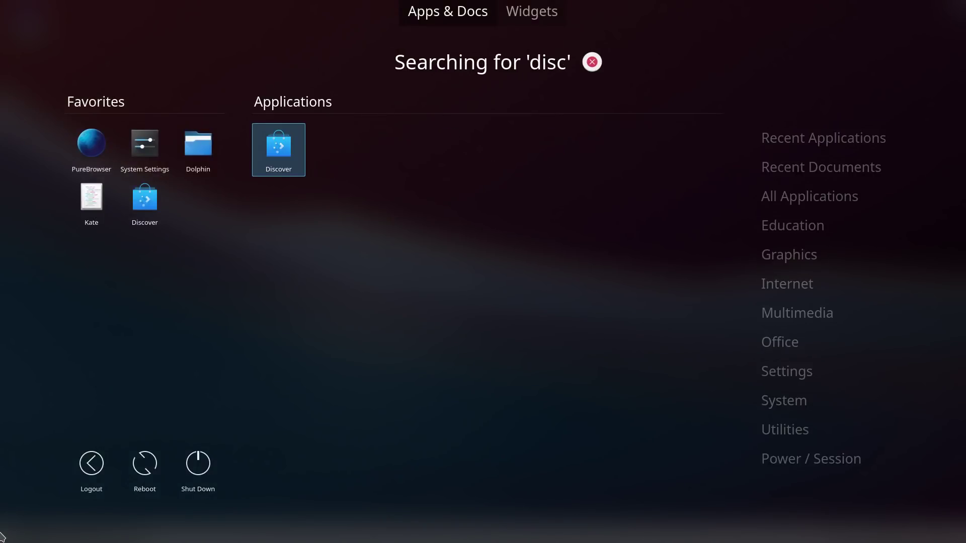
key(Return)
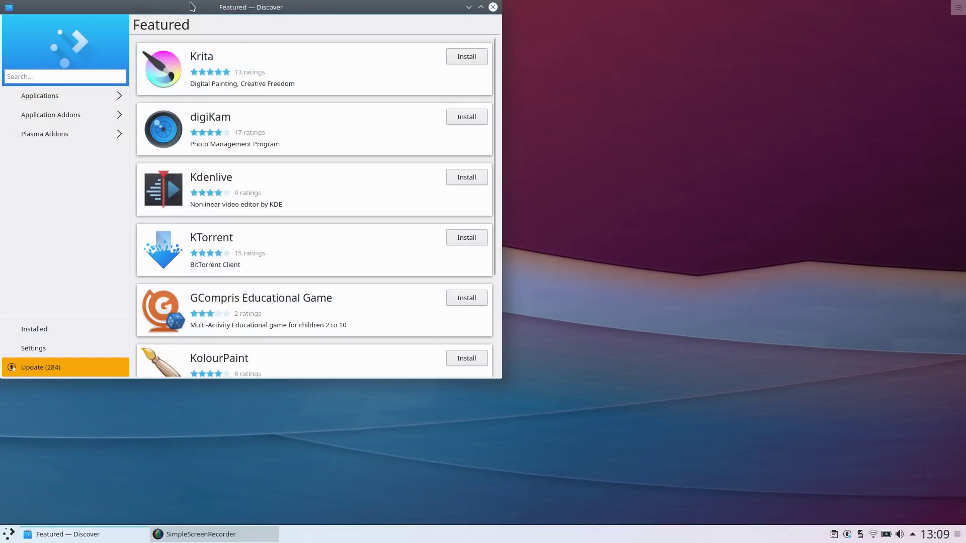
drag(191, 6, 453, 57)
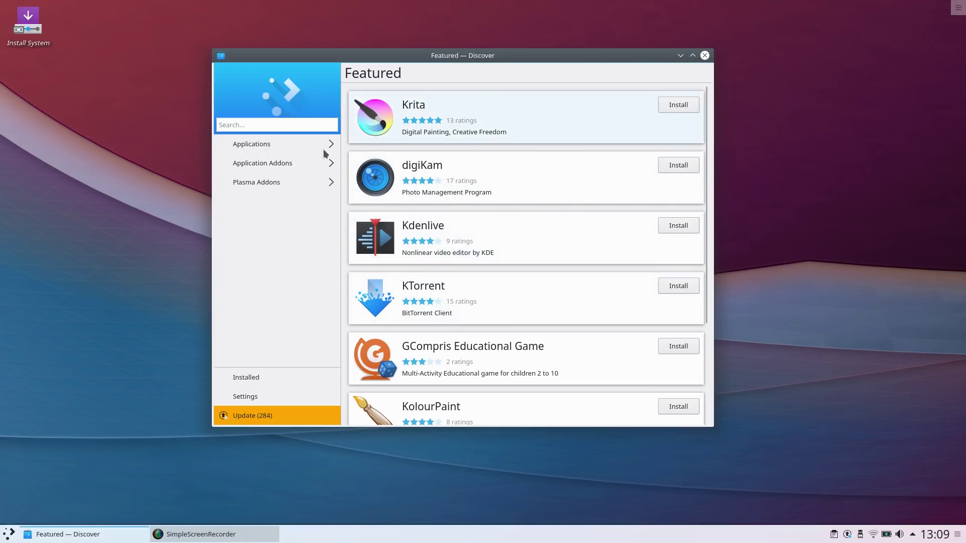
Check Discover's installed software and the PureOS software source options, then close Discover
click(246, 379)
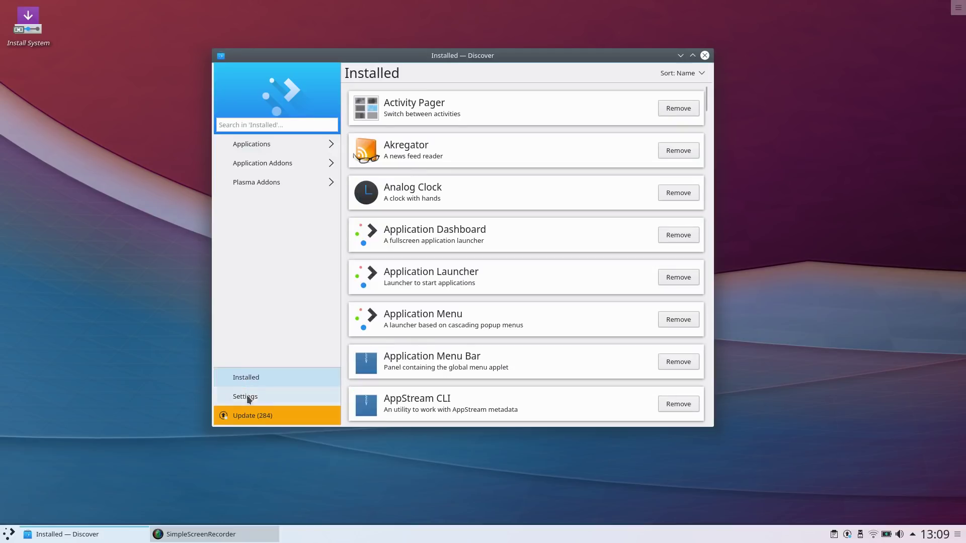
click(245, 397)
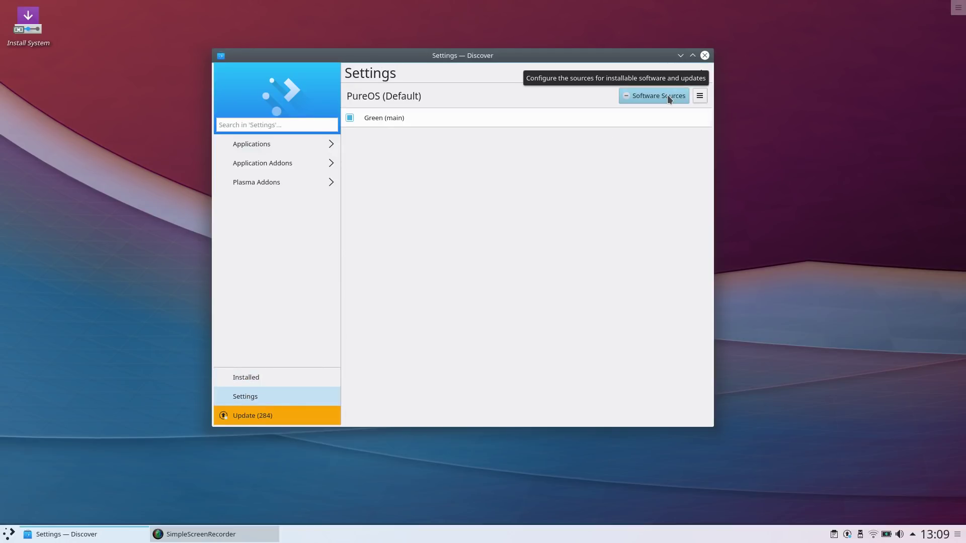
click(699, 96)
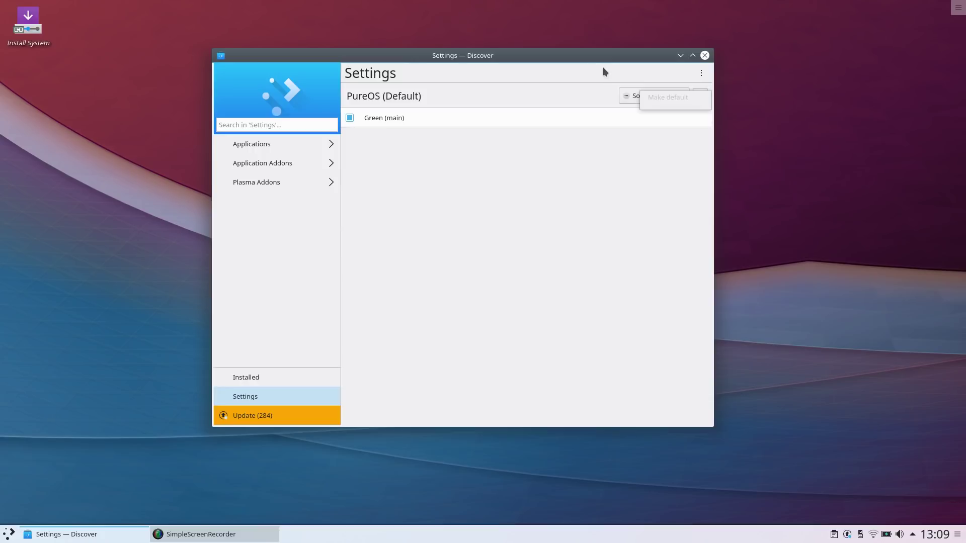
click(688, 148)
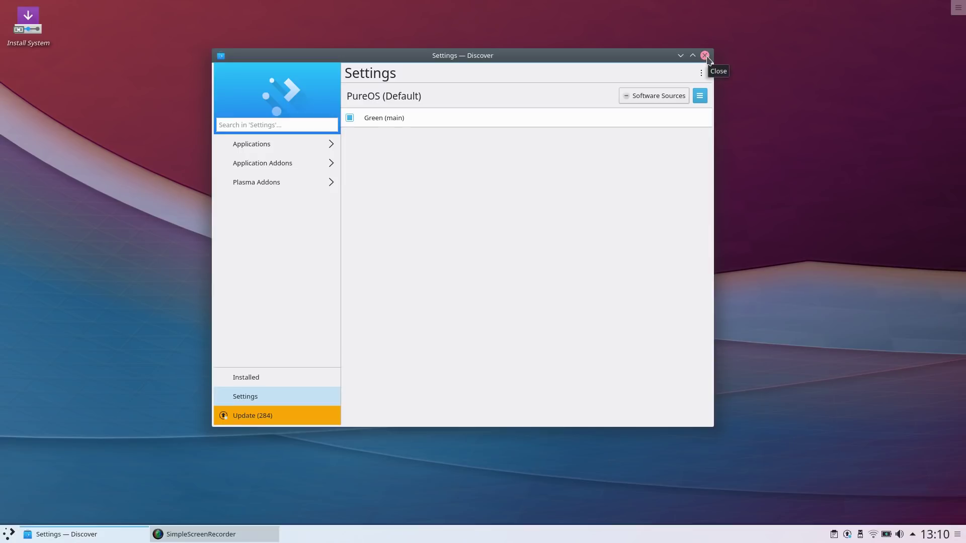
drag(491, 55, 528, 74)
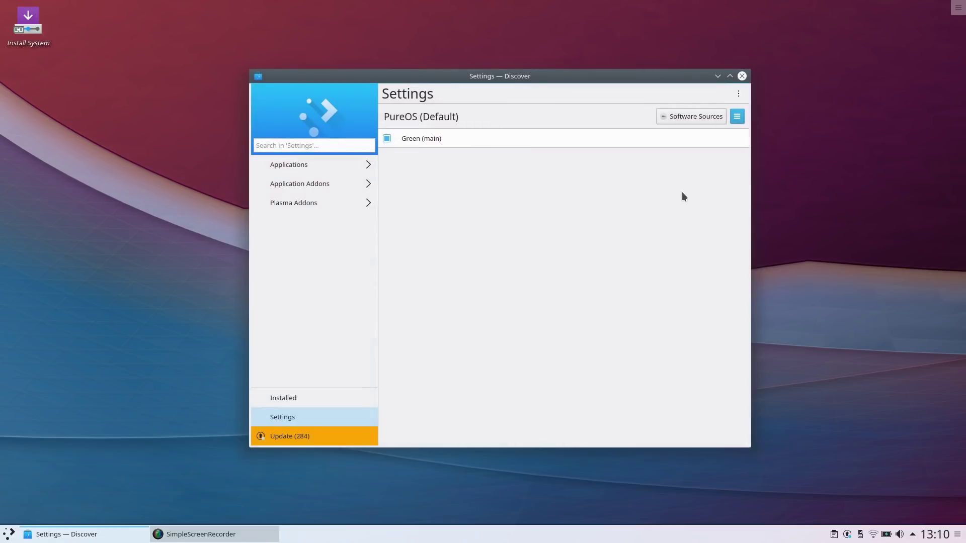
click(742, 76)
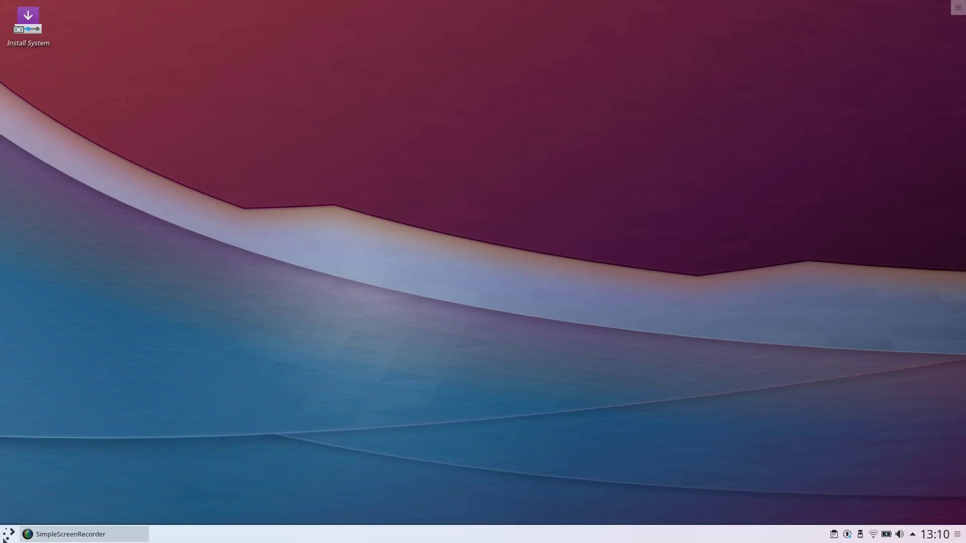
Launch the PureOS system installer from the desktop
click(9, 535)
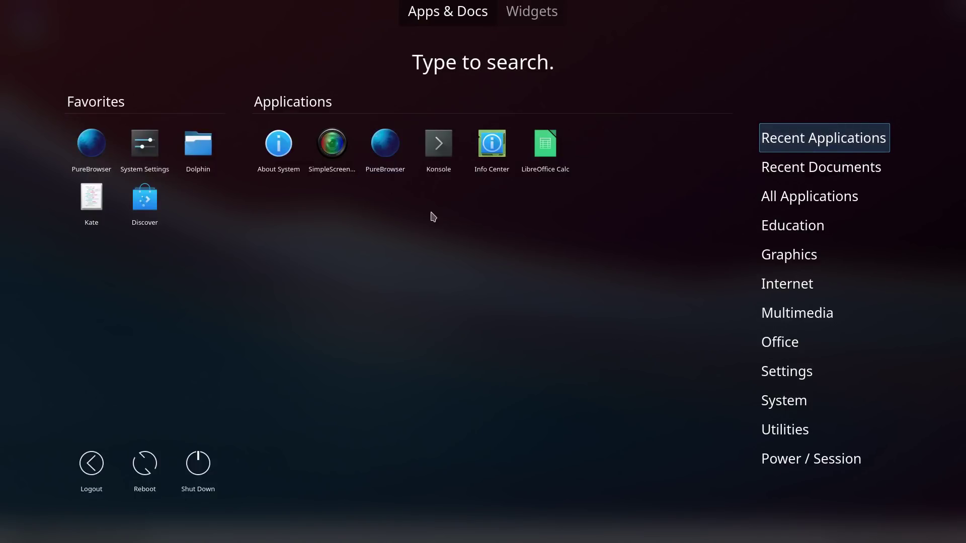
click(482, 374)
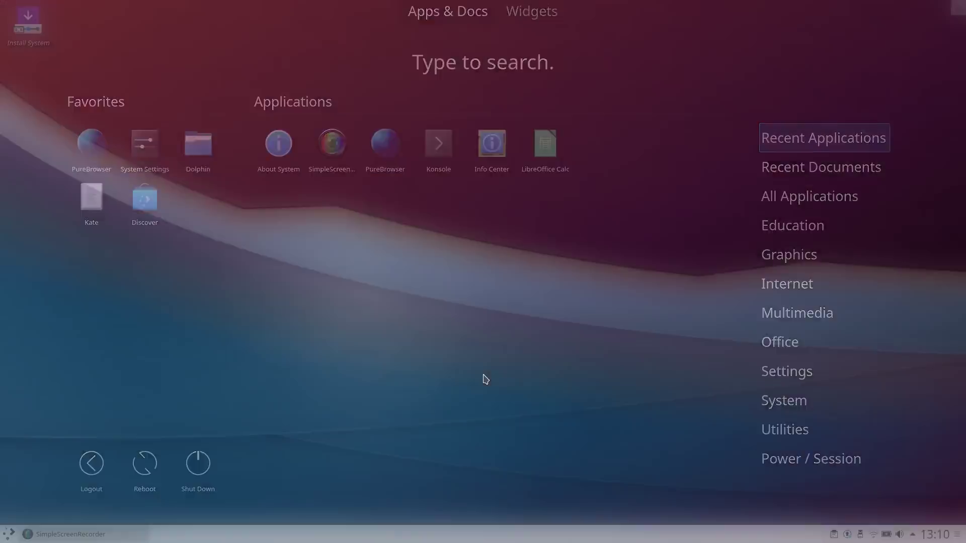
click(43, 34)
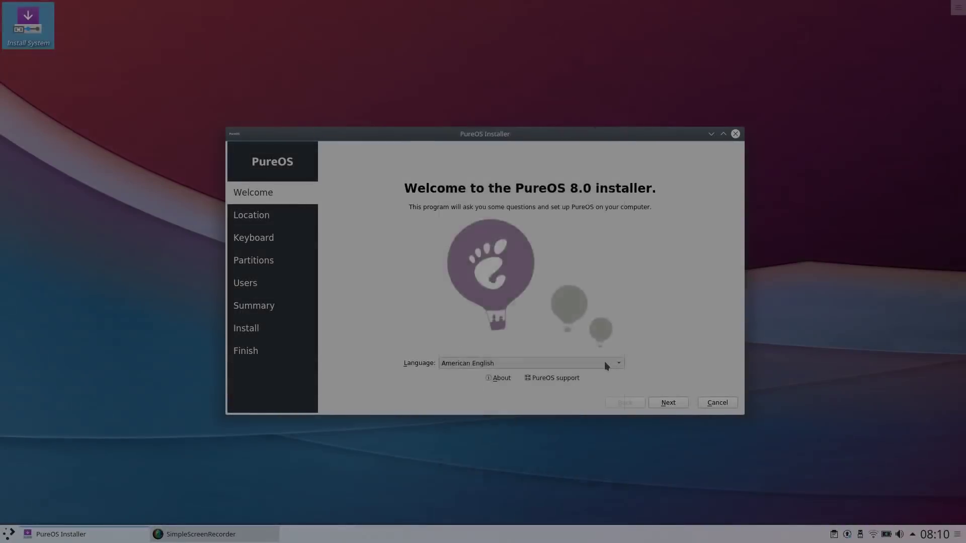
Keep American English, pick Perth, Australia as time zone, and advance past Keyboard
click(606, 364)
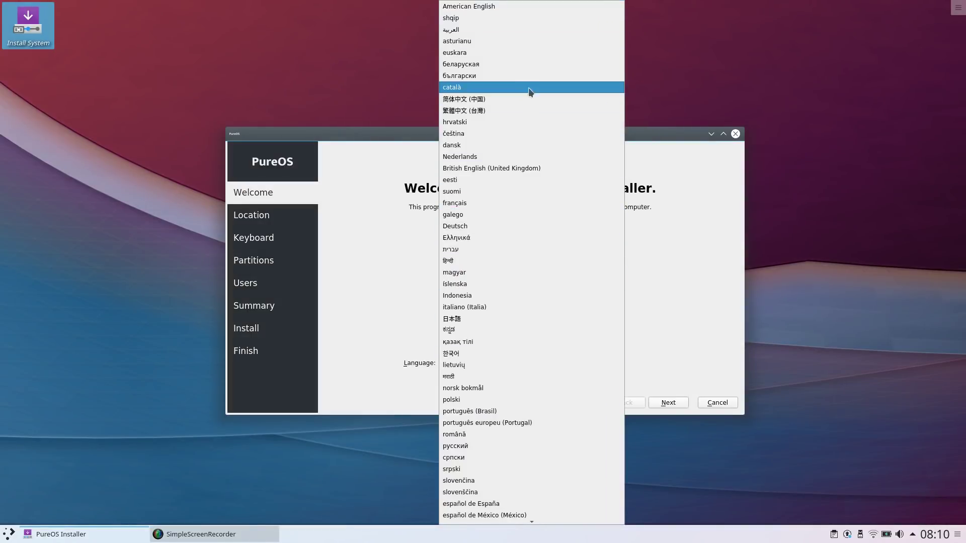
click(905, 109)
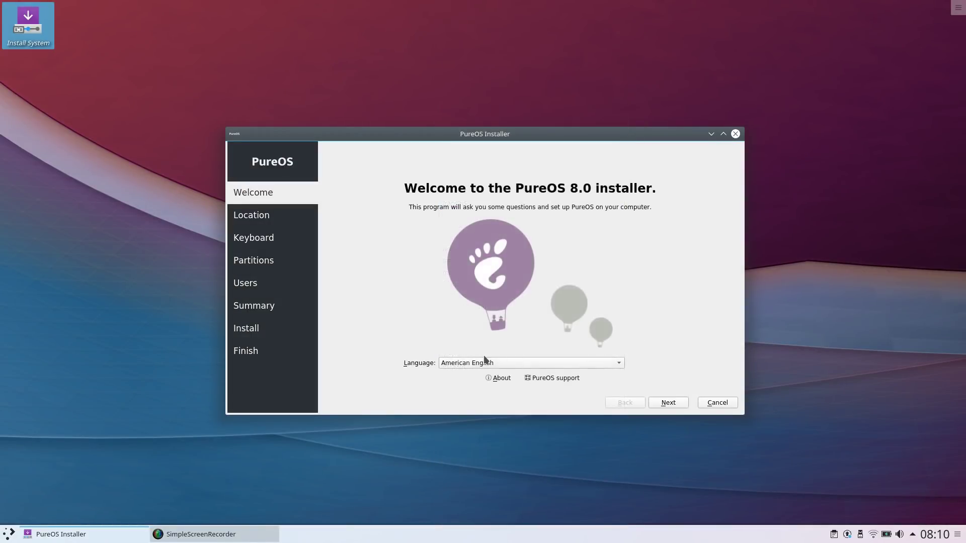
click(668, 402)
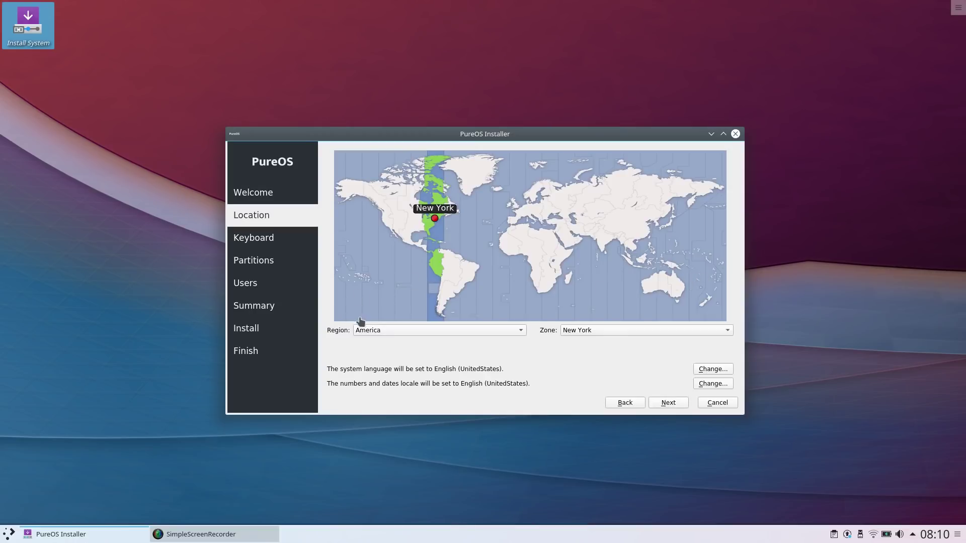
click(644, 291)
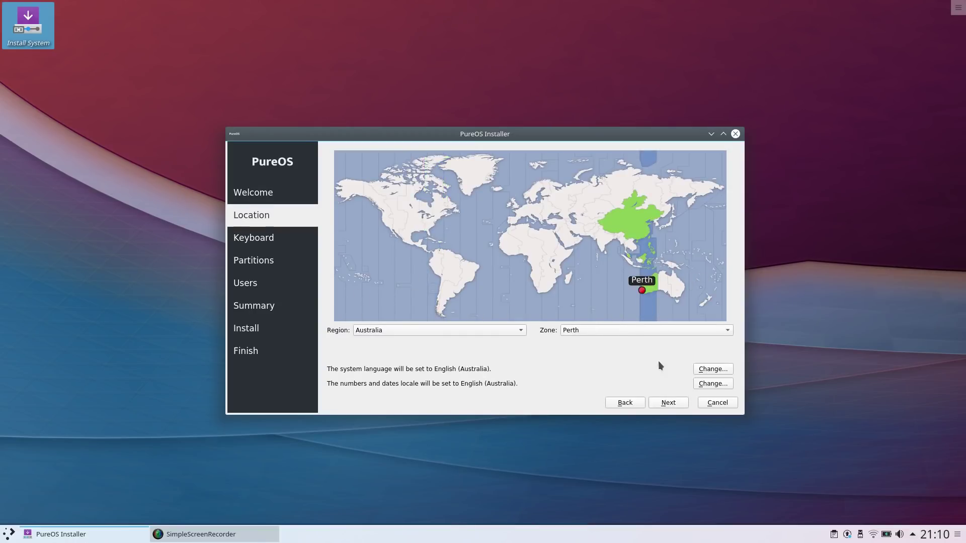
click(674, 402)
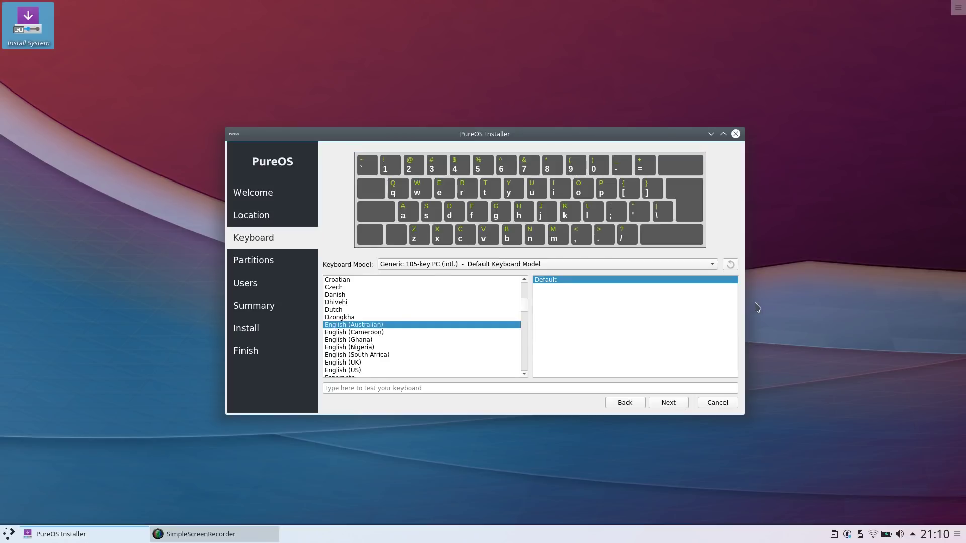
click(665, 399)
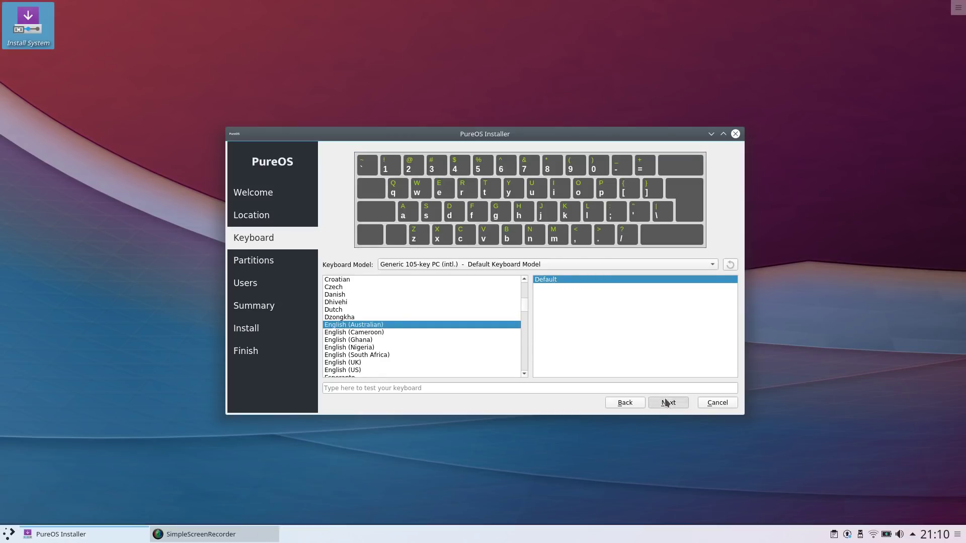
Choose manual partitioning, inspect /dev/sda1 and the boot loader choices, then delete /dev/sda1
click(330, 231)
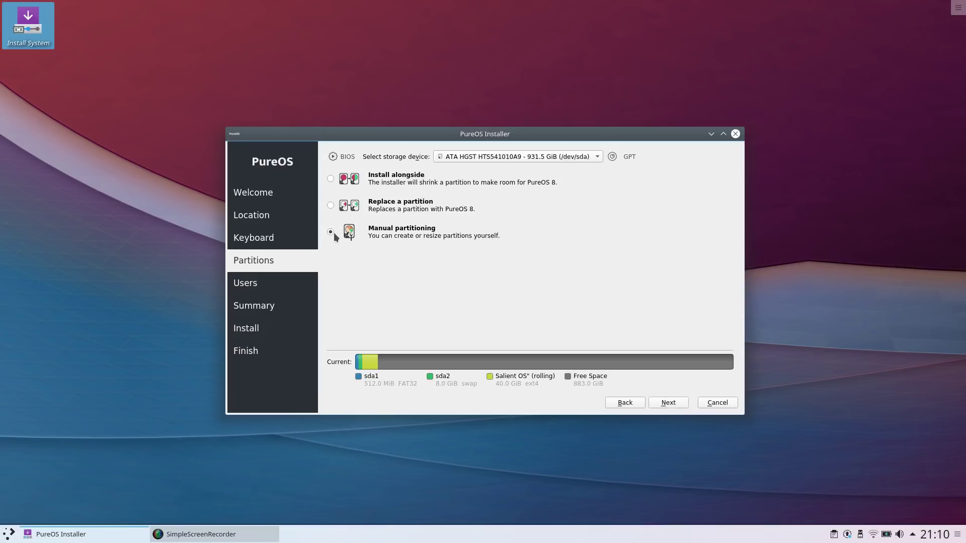
click(669, 402)
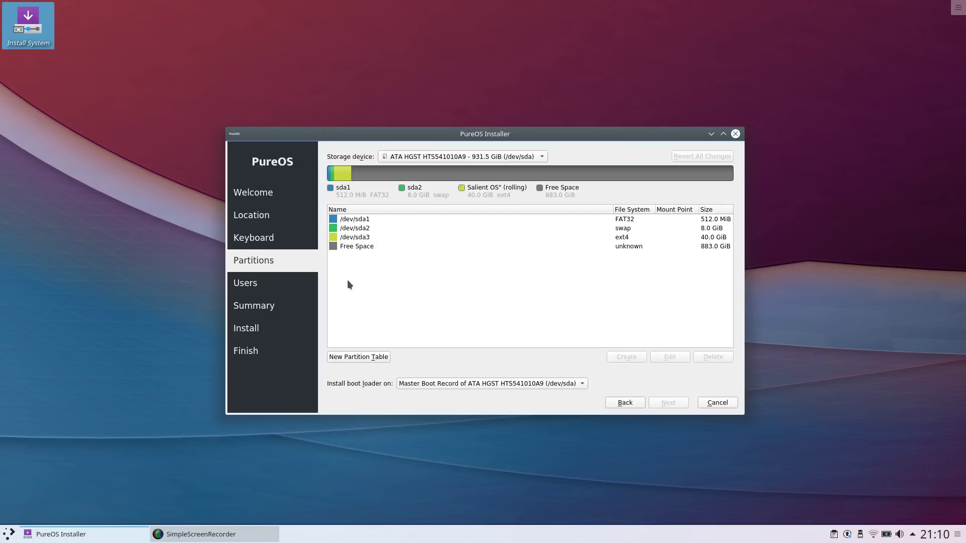
click(359, 220)
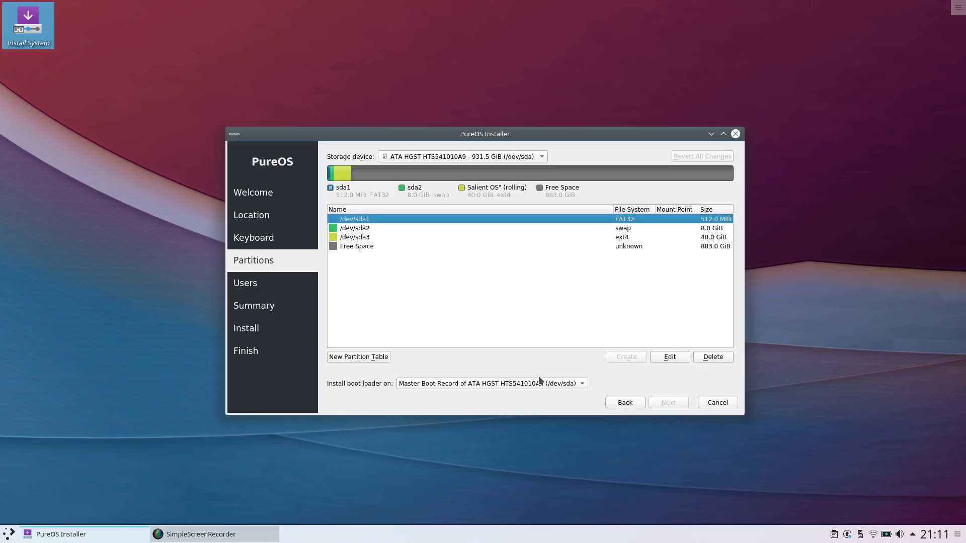
click(527, 386)
click(526, 386)
double_click(359, 221)
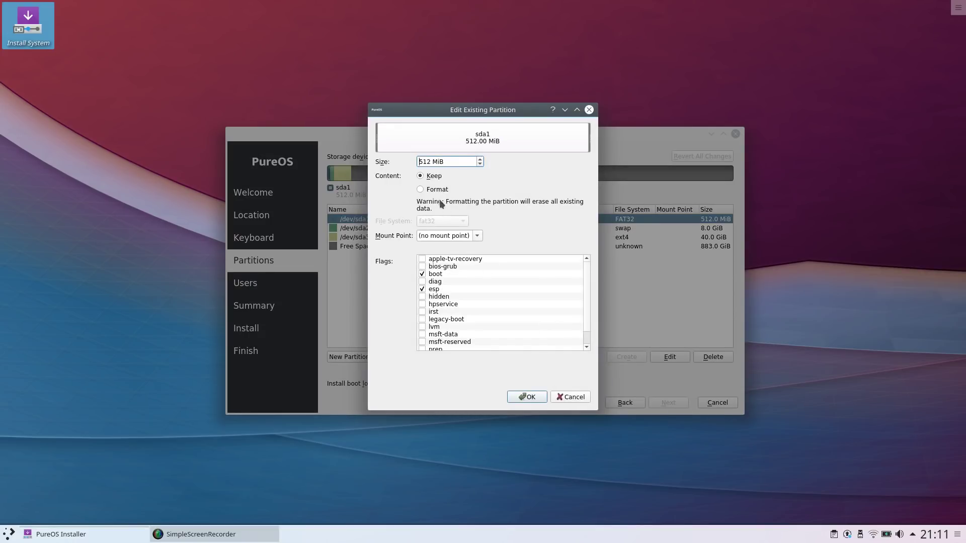
click(568, 398)
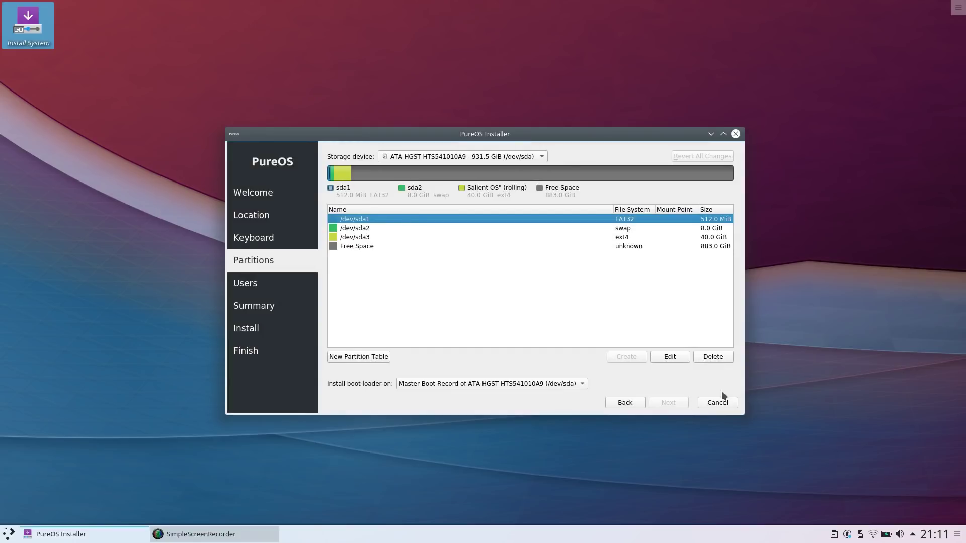
click(707, 357)
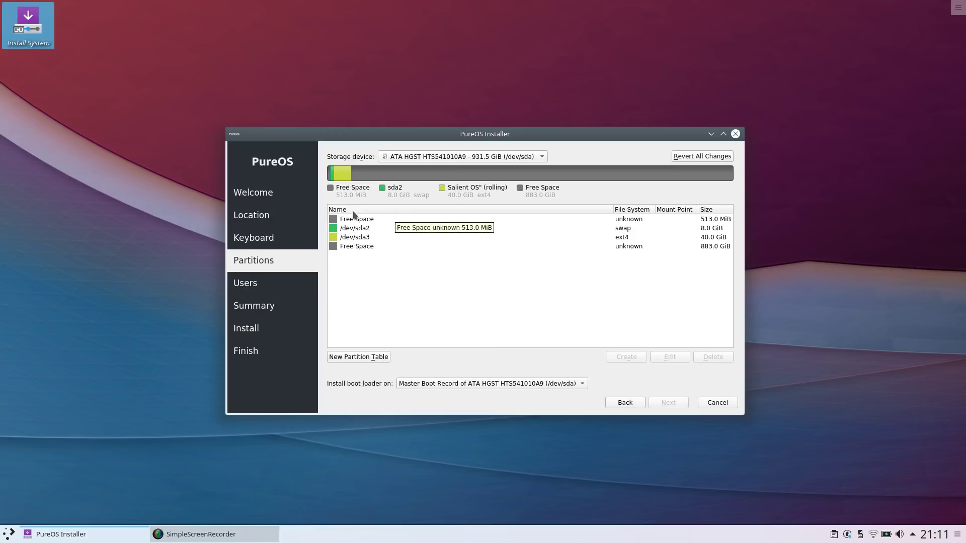
Edit the 40 GiB /dev/sda3 to be formatted ext4 with mount point /
double_click(349, 237)
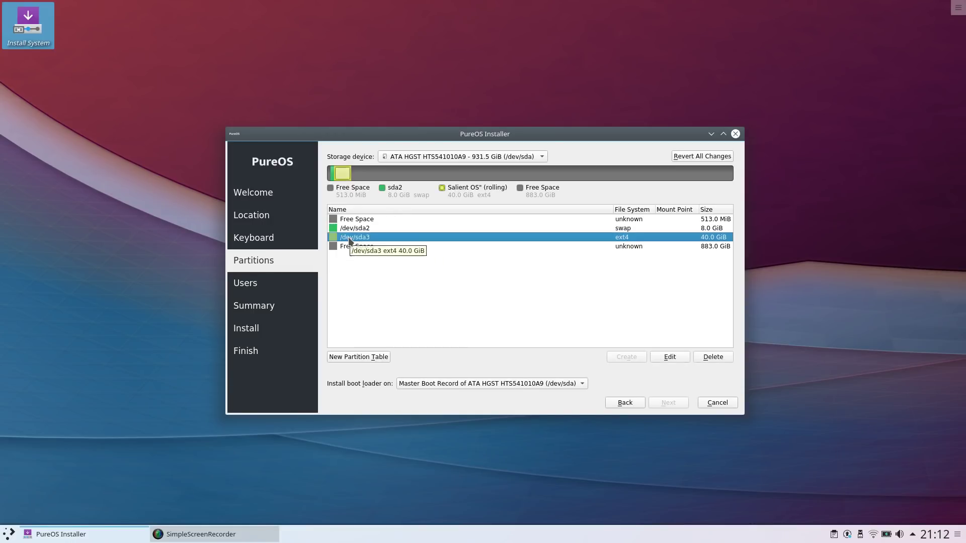
click(420, 185)
click(420, 191)
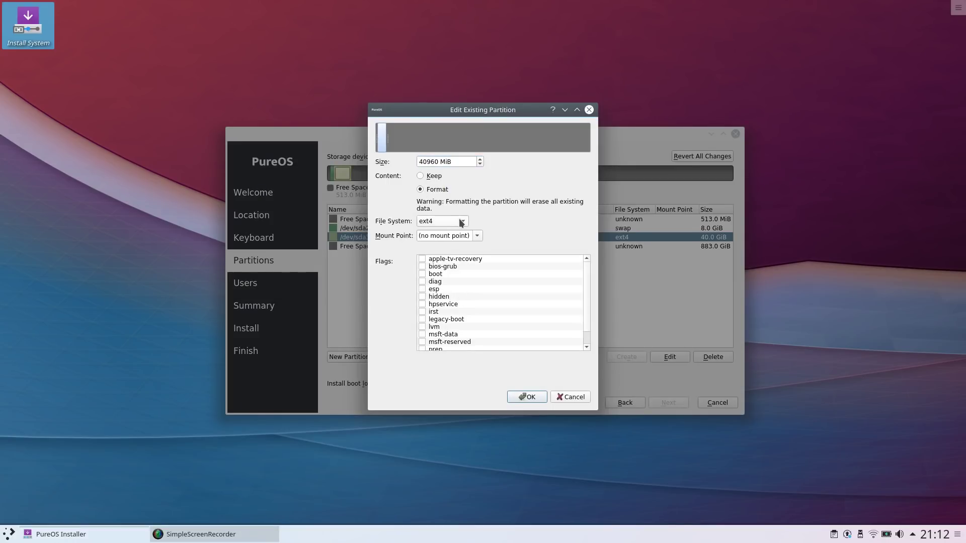
click(477, 235)
click(456, 254)
click(522, 397)
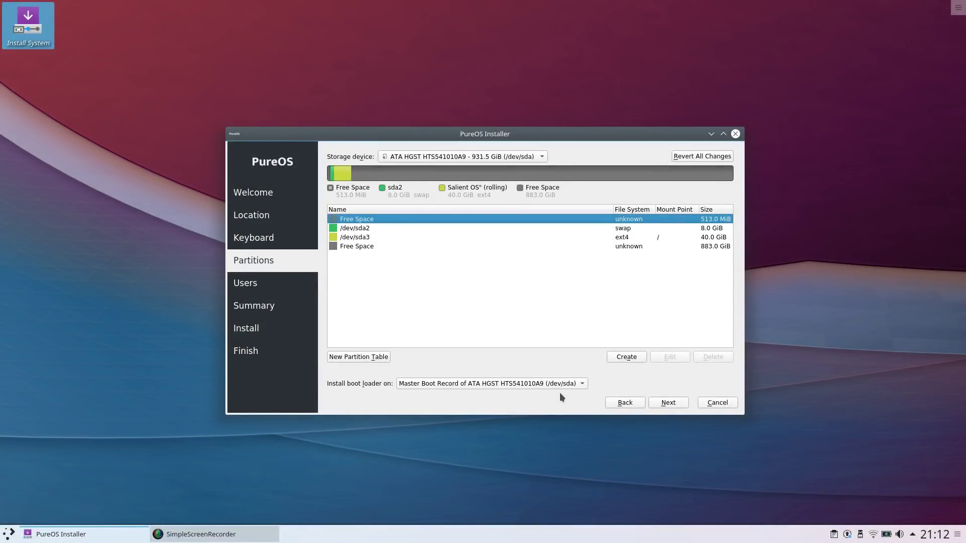
Enter the user's full name, login name, computer name pure-toshiba and confirmed password, then continue
click(674, 405)
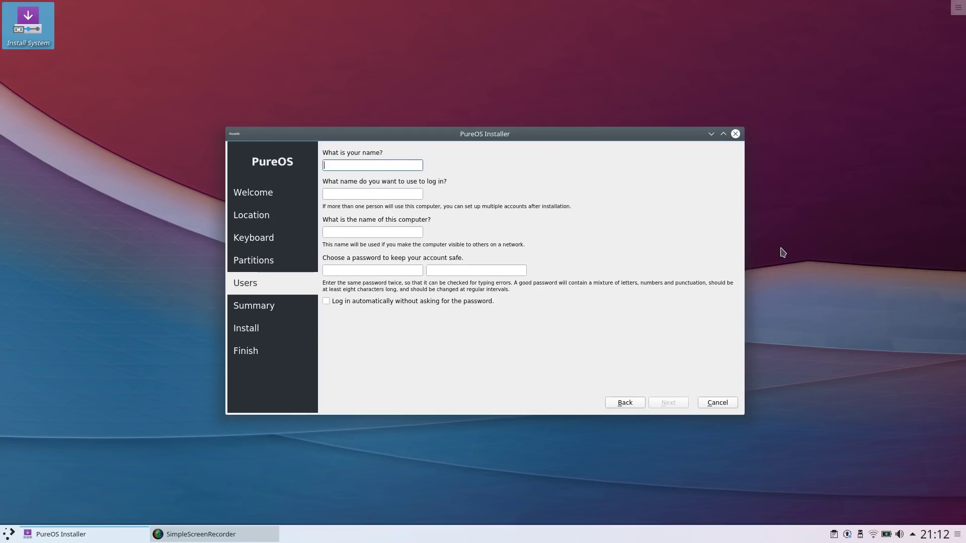
text(Colin Brash)
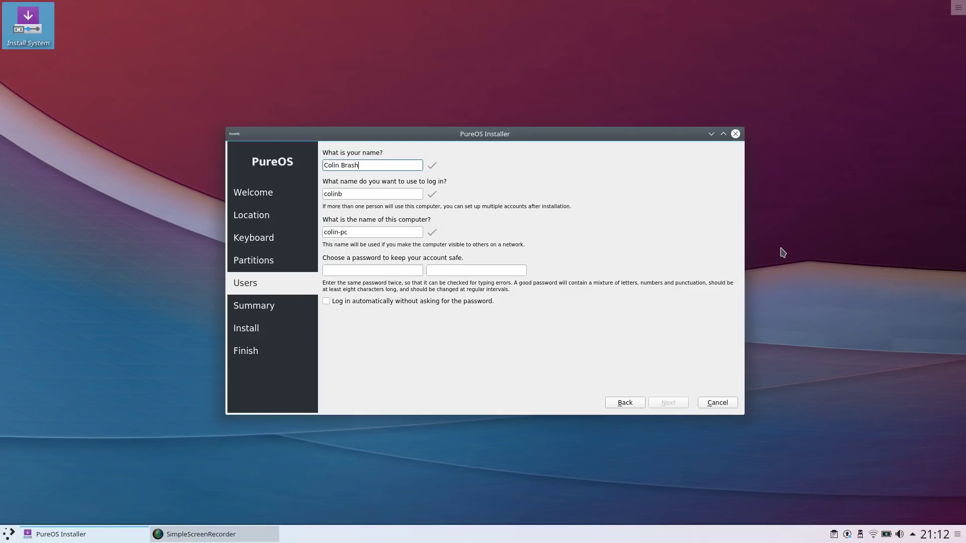
key(Tab)
text(colin)
key(Tab)
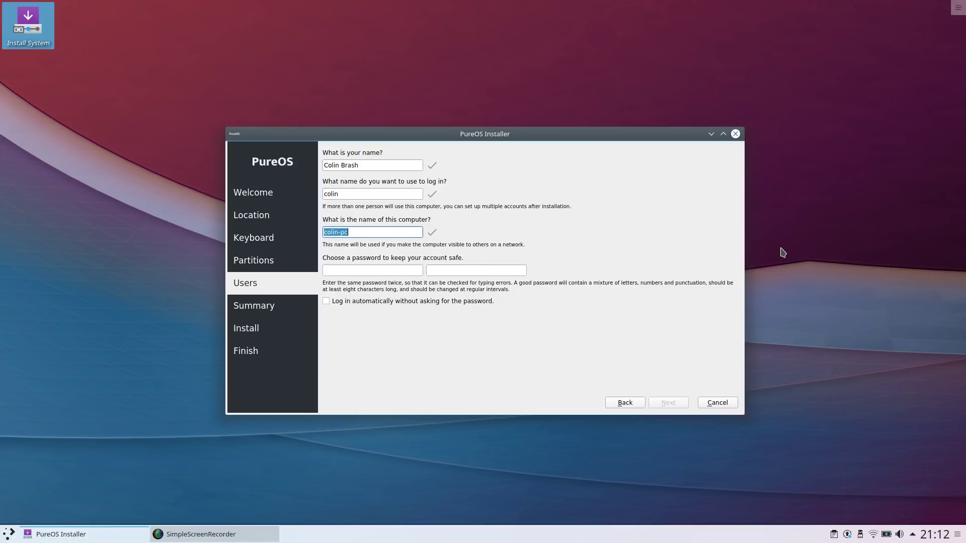
text(p)
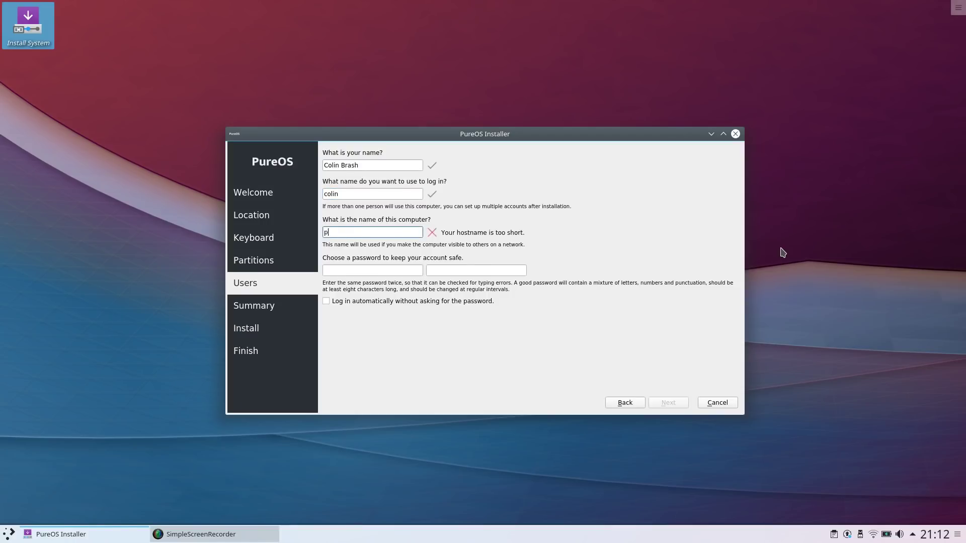
text(ure-tosh)
text(in)
text(ba)
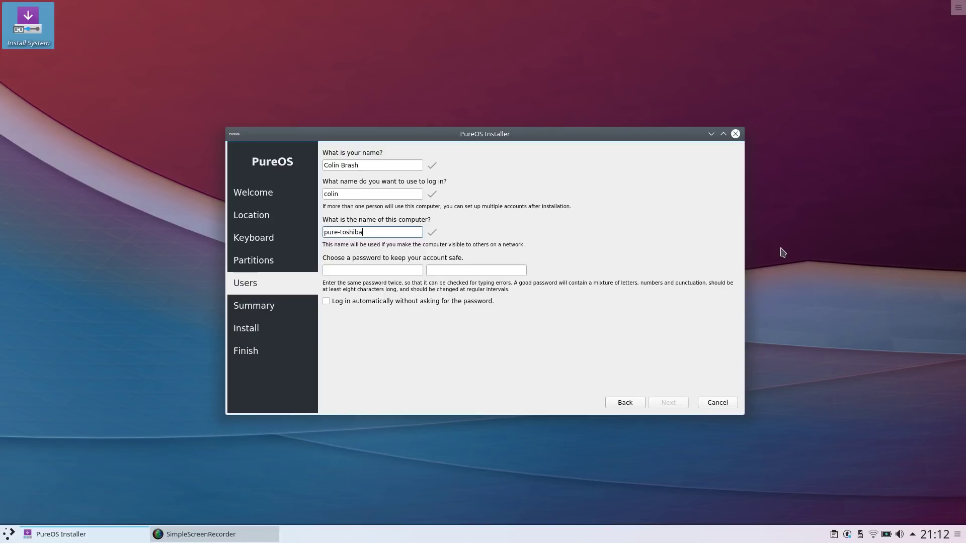
key(Tab)
text(********)
key(Tab)
text(********)
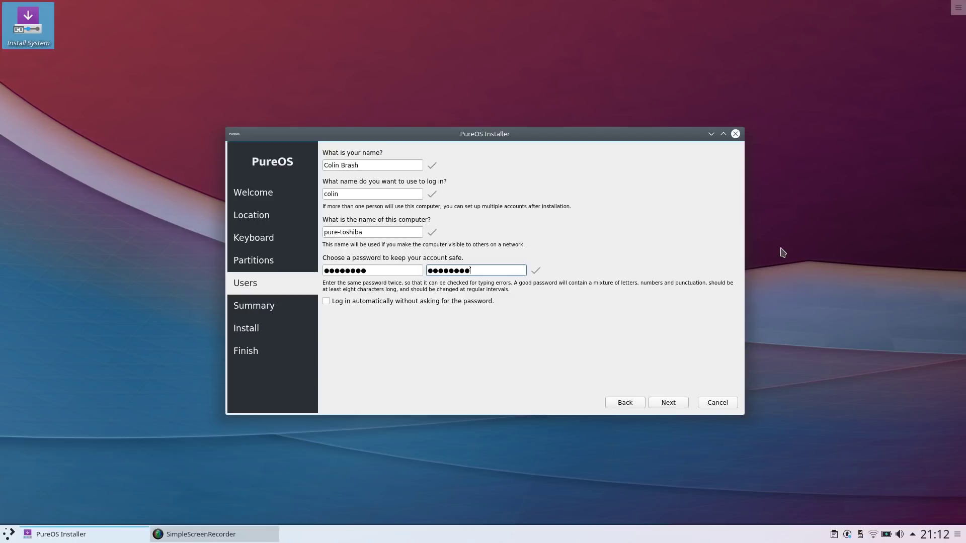
click(669, 402)
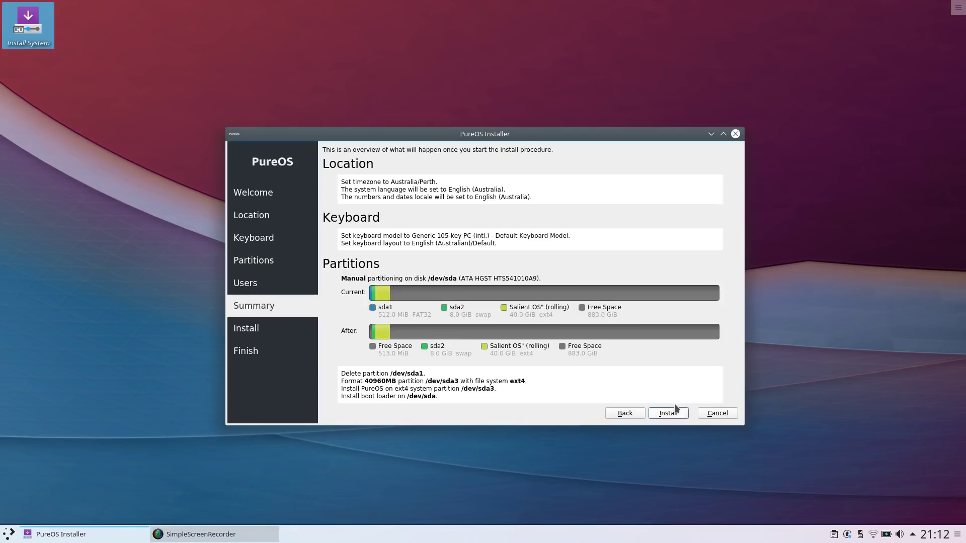
Start the PureOS 8.0 install, confirm Install now, and wait for it to finish
click(670, 414)
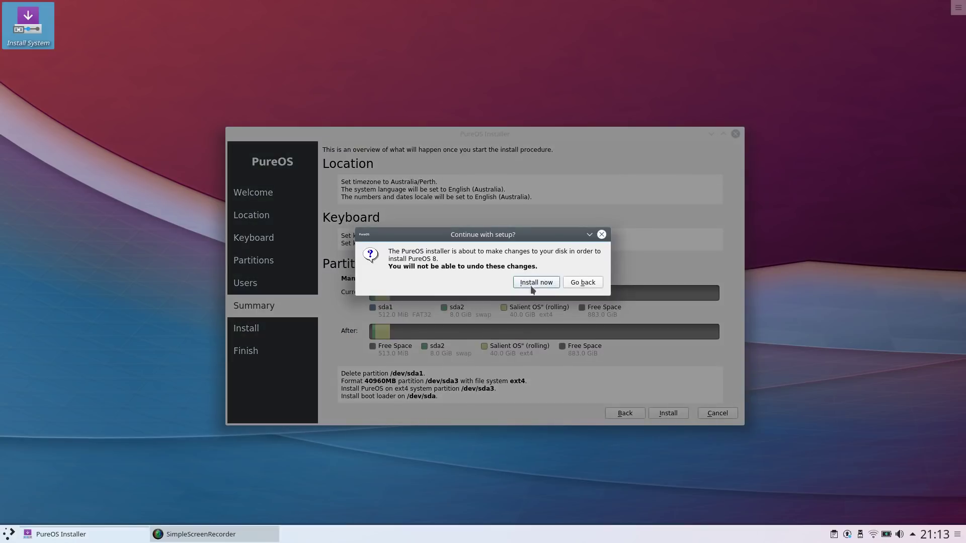
click(534, 286)
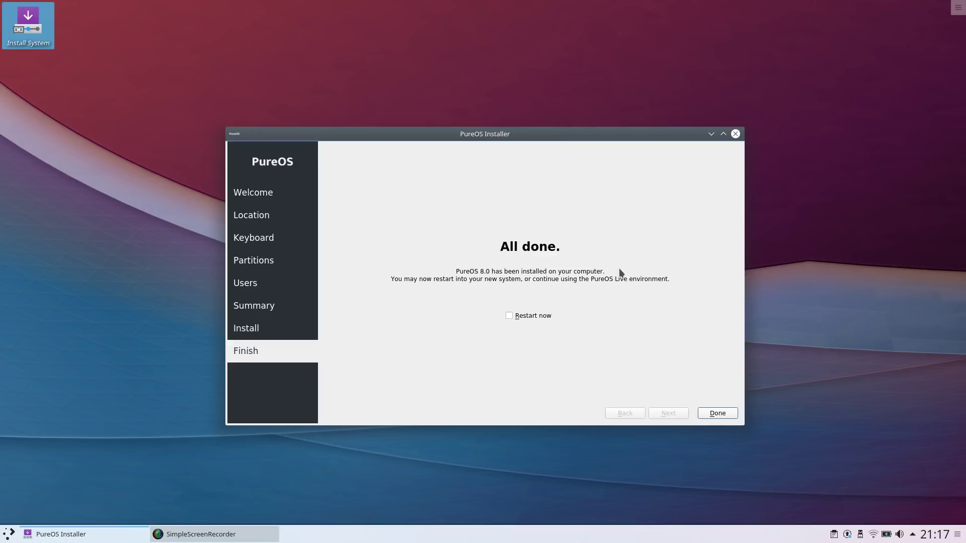
drag(516, 136, 538, 127)
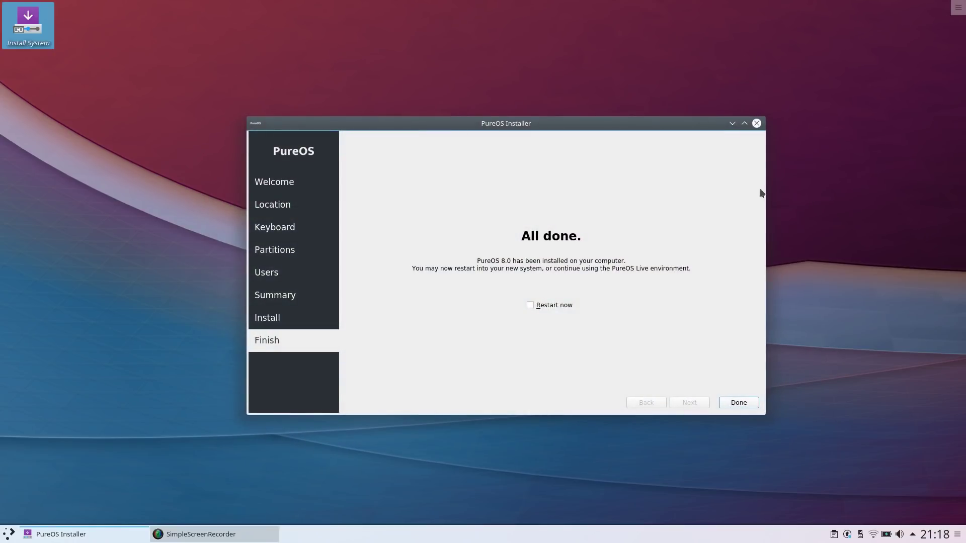
drag(521, 126, 497, 131)
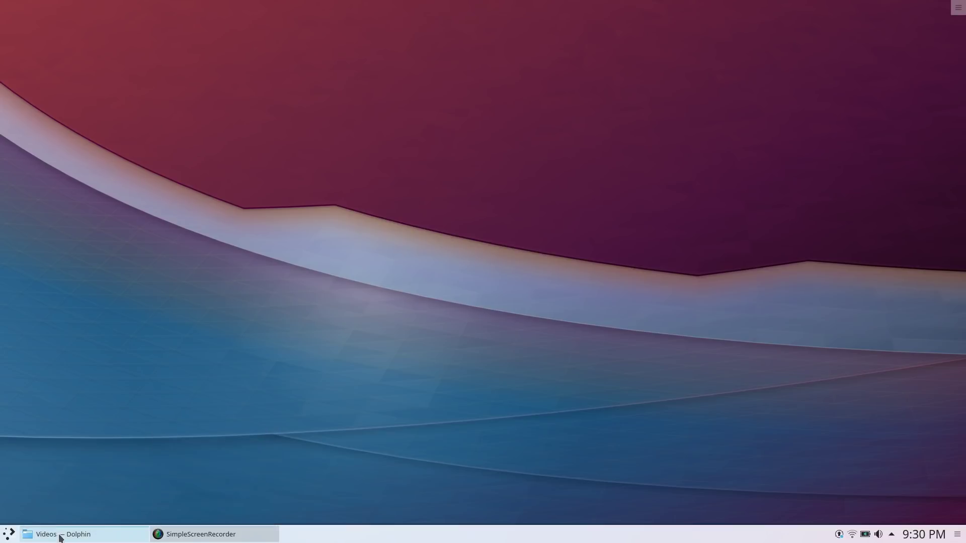
Try restoring PureOS-Look-Around.mkv from Dolphin's Trash, dismiss the already-exists error, and close Dolphin
mouse_move(59, 537)
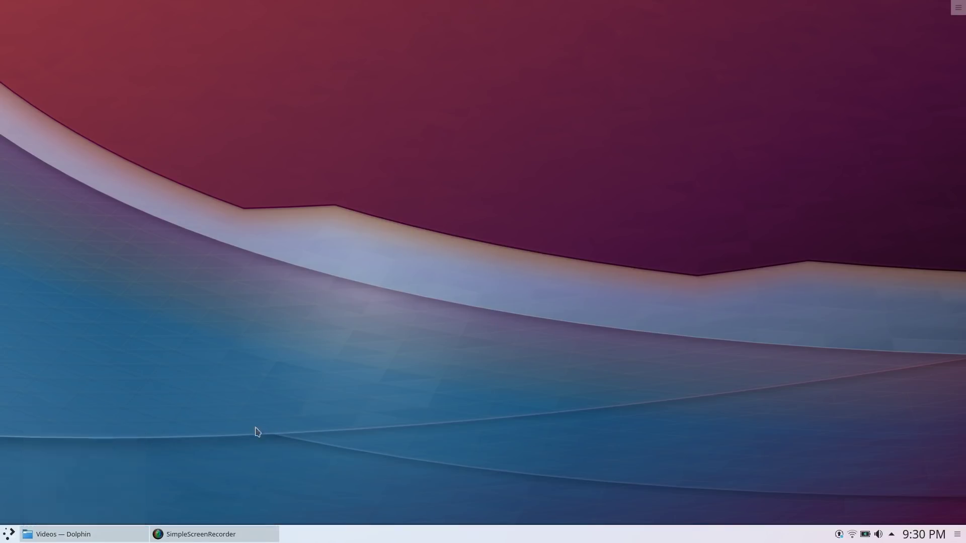
click(86, 537)
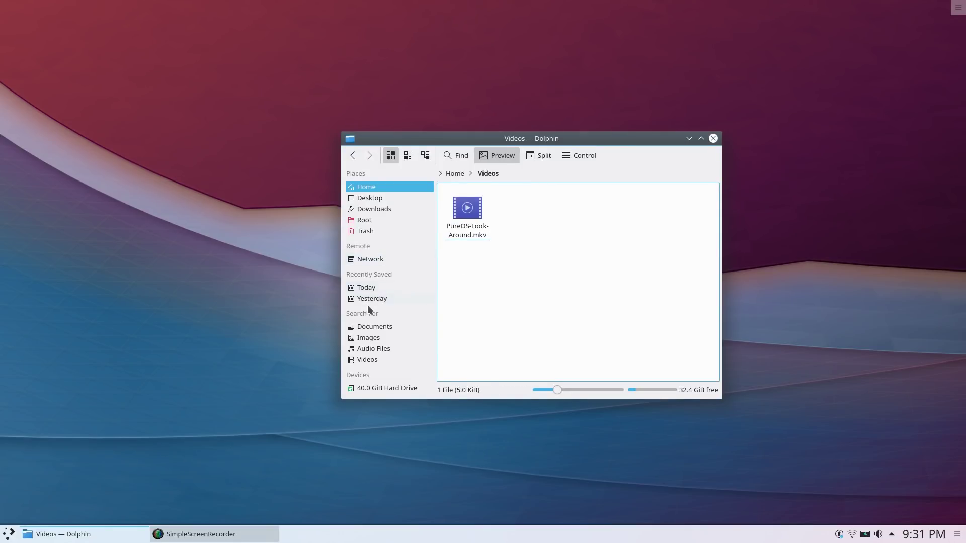
click(366, 232)
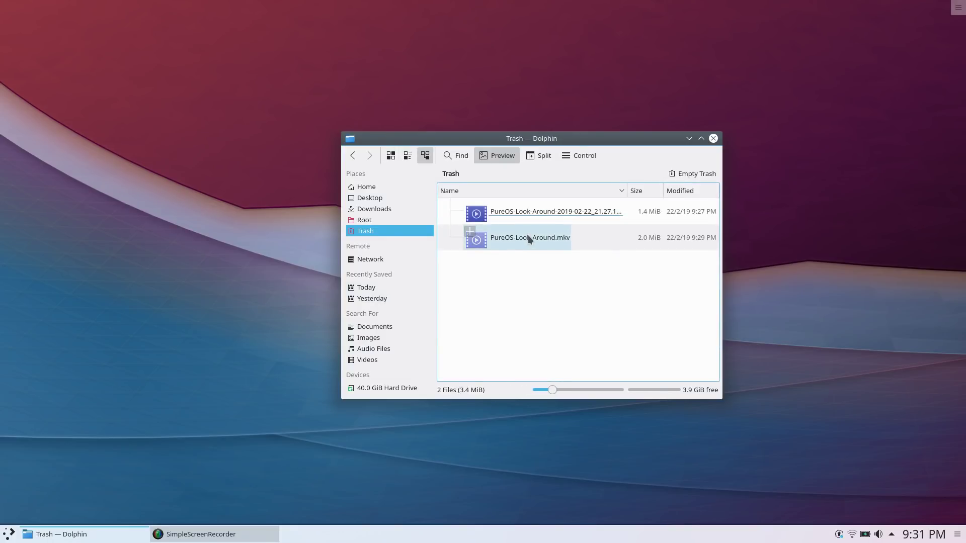
right_click(527, 234)
click(538, 241)
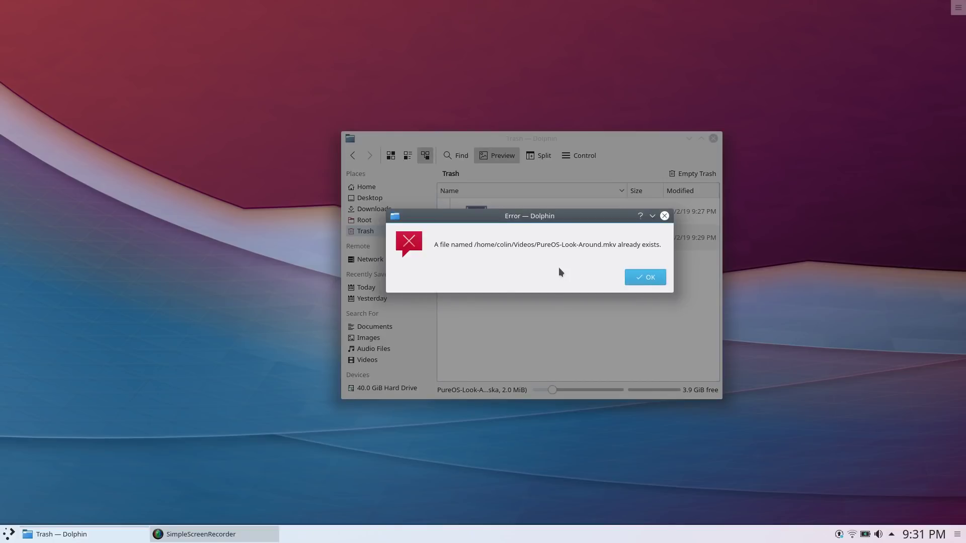
click(650, 275)
click(713, 139)
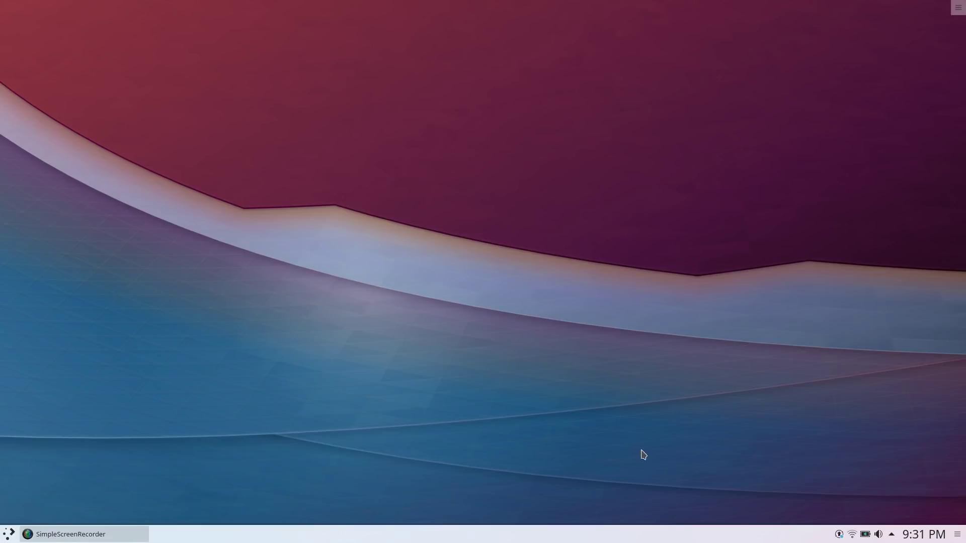
click(6, 536)
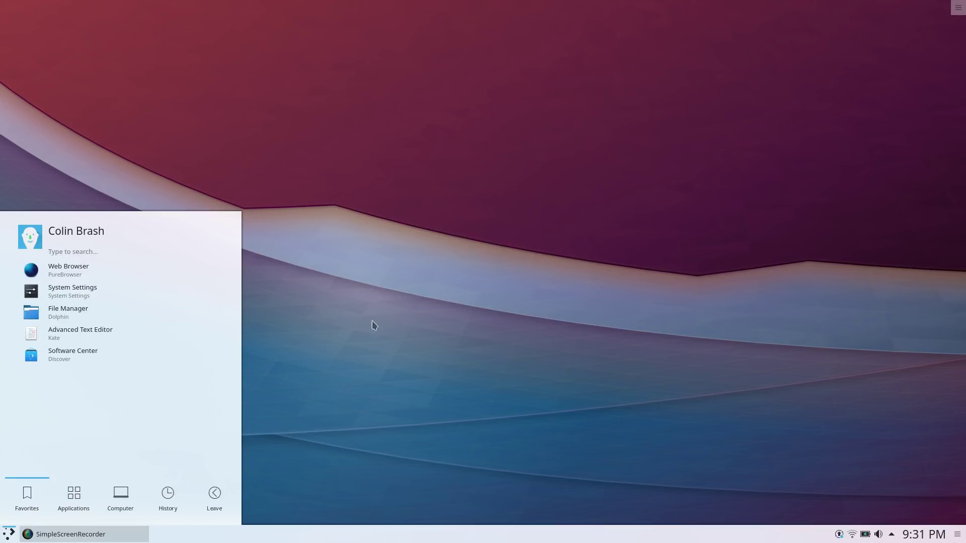
click(6, 536)
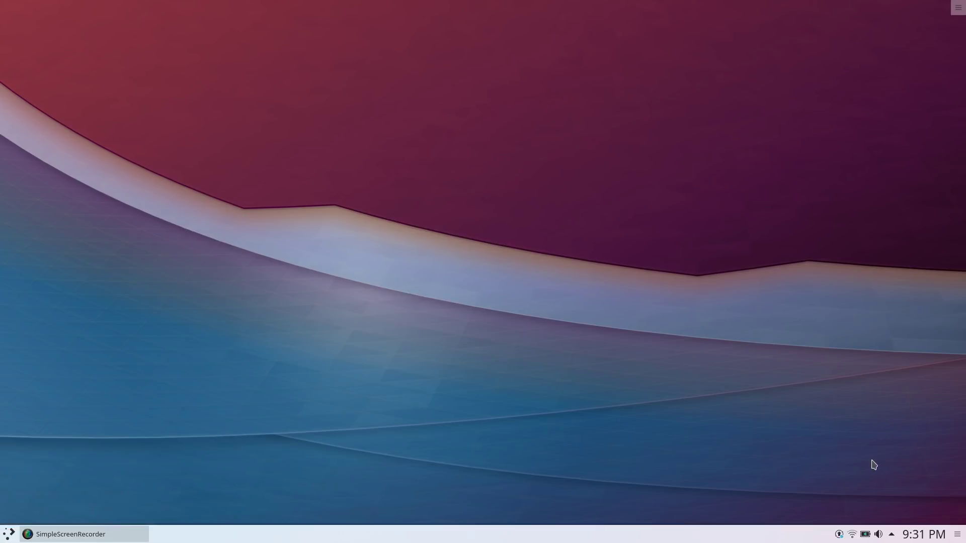
right_click(876, 535)
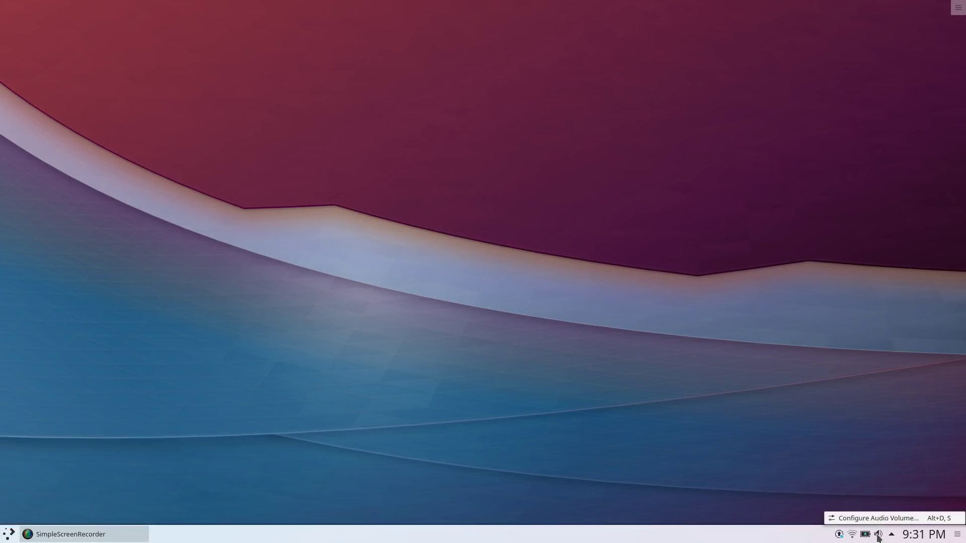
click(886, 520)
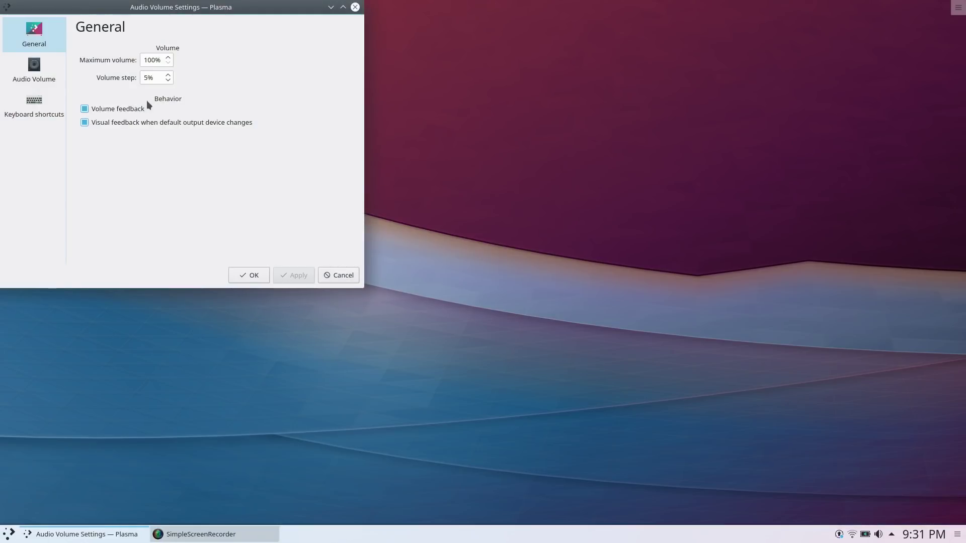
click(43, 73)
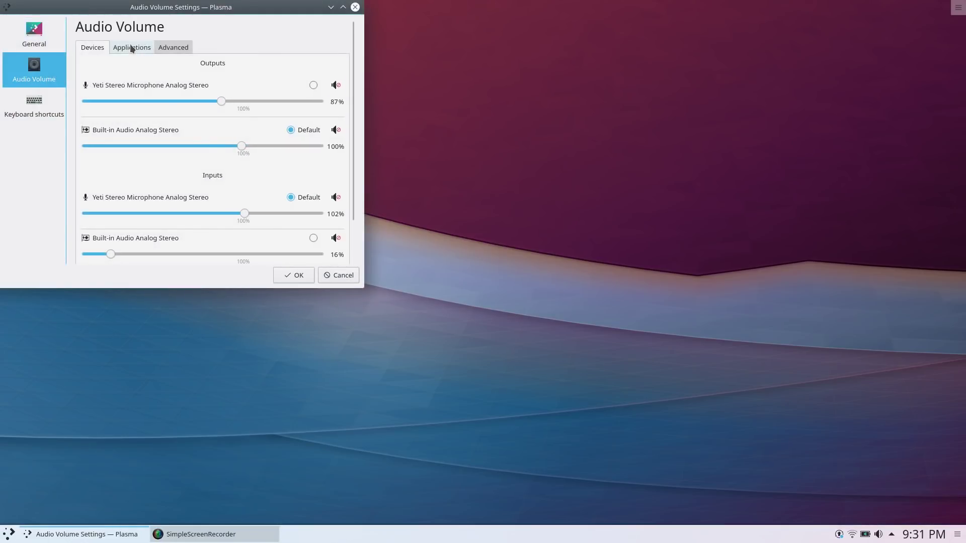
click(132, 48)
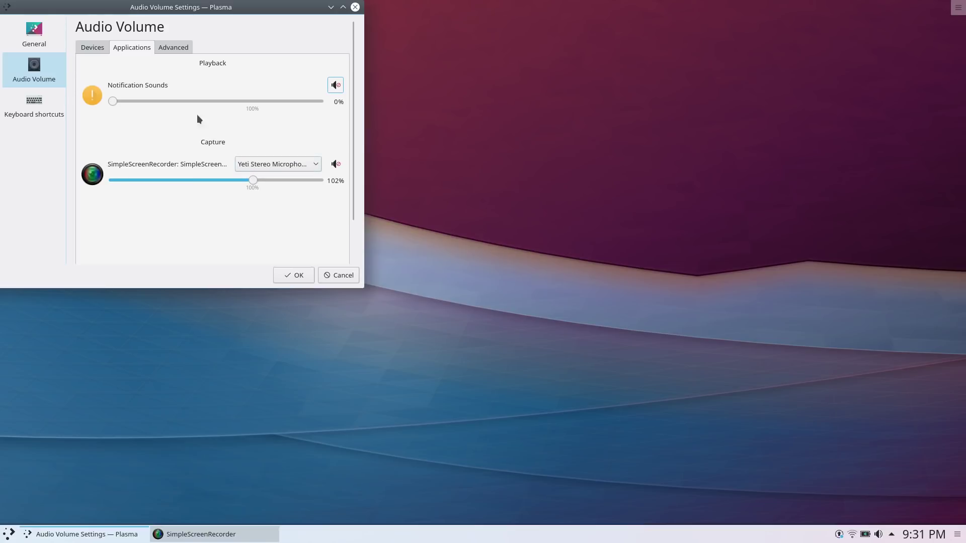
click(287, 163)
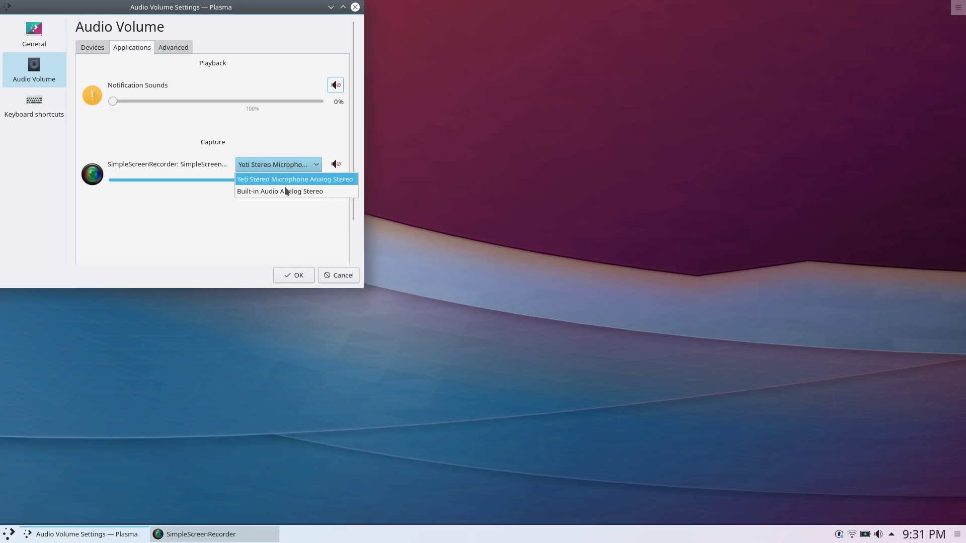
click(278, 127)
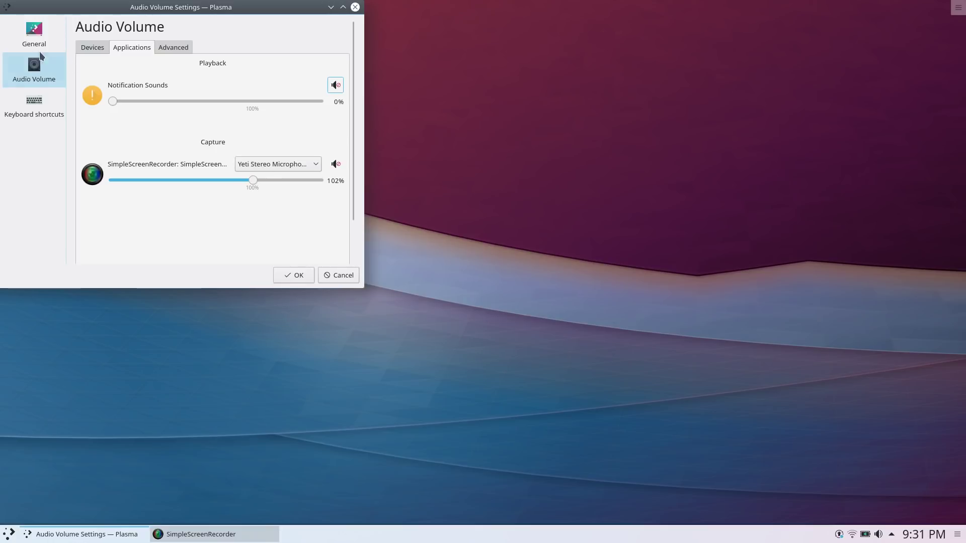
click(93, 49)
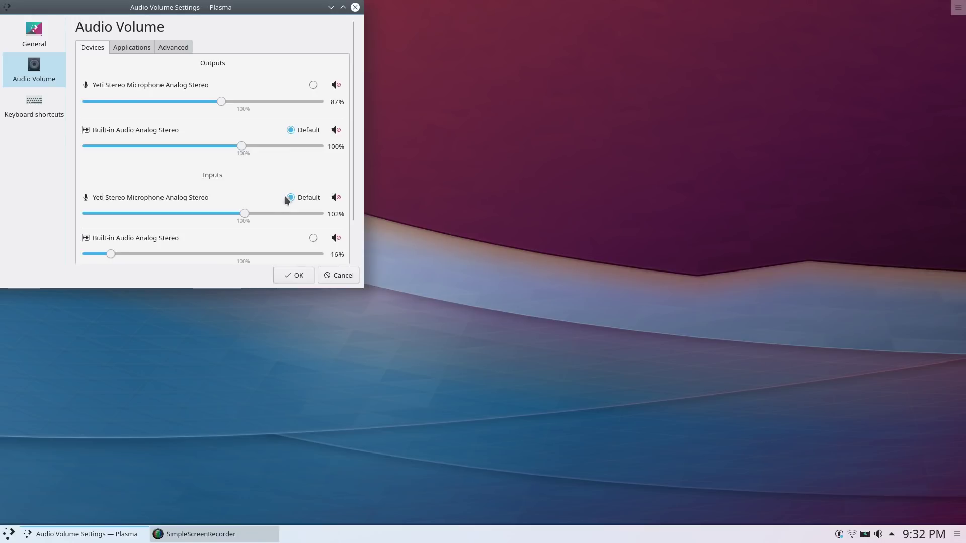
click(131, 48)
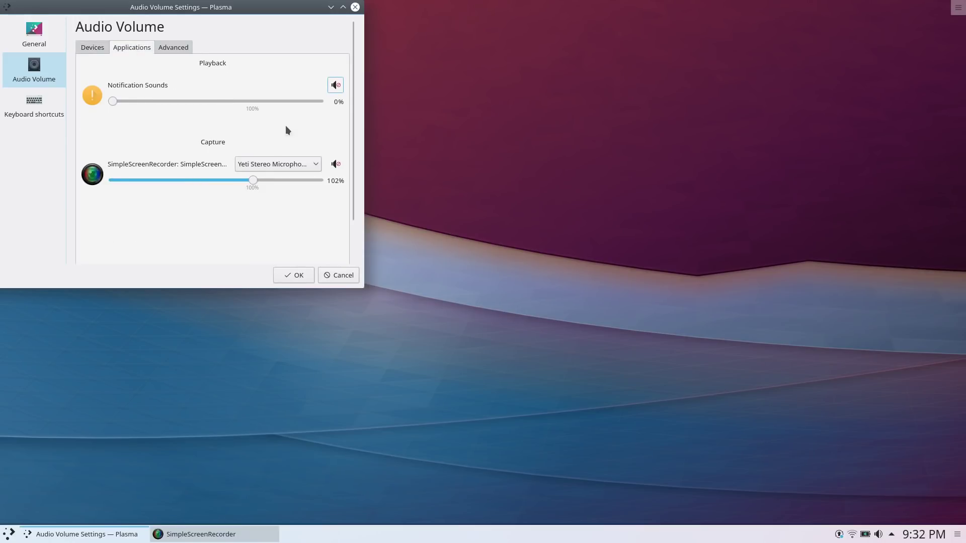
click(311, 164)
click(270, 191)
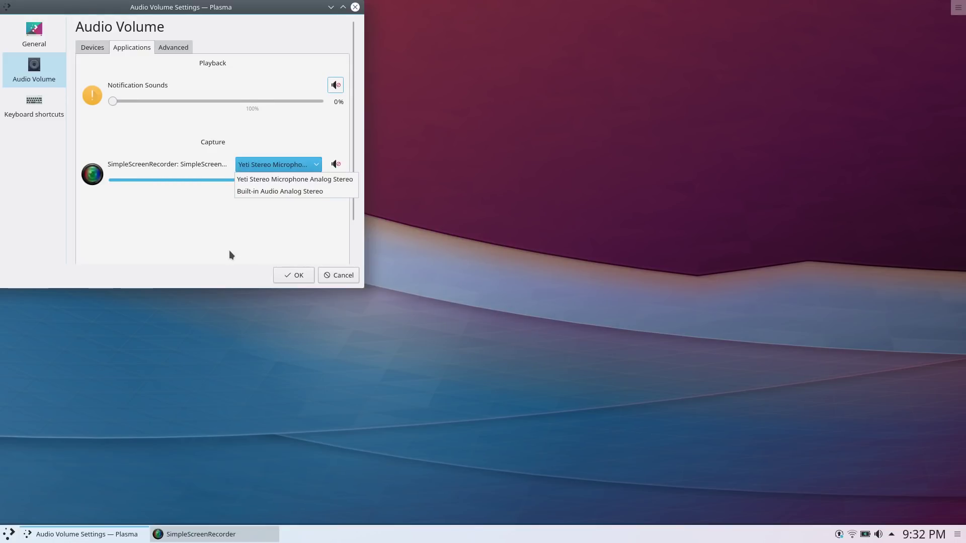
click(338, 275)
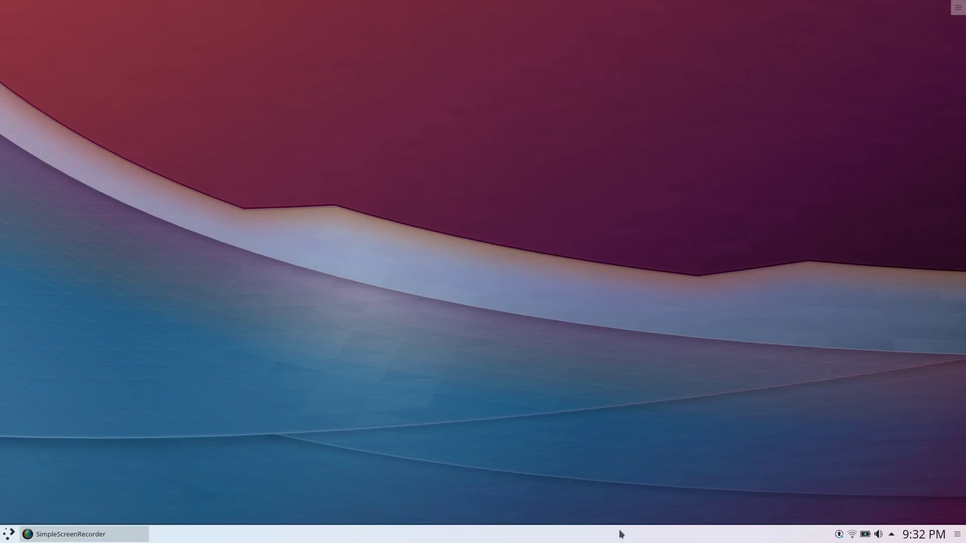
Apply all 283 pending updates, authorising with the account password, then close Discover
click(839, 535)
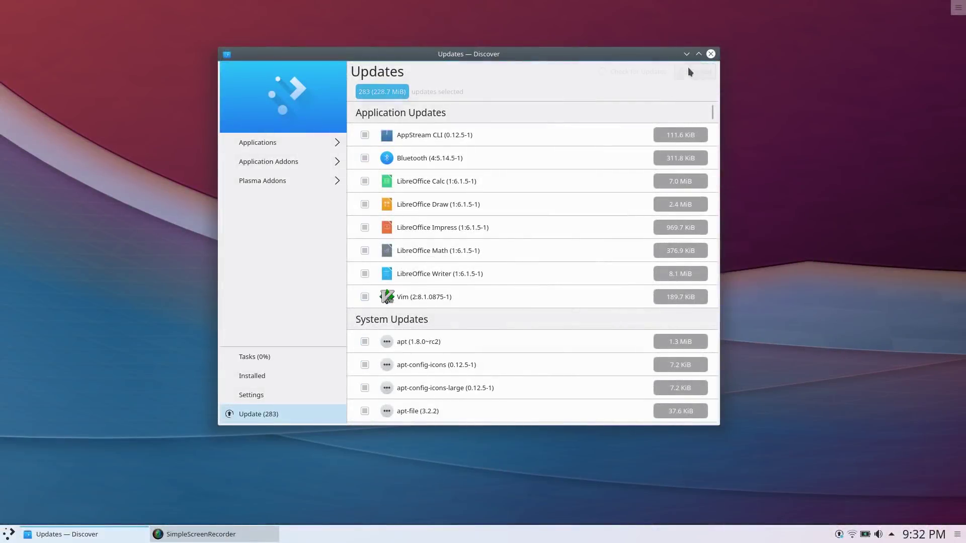
click(689, 72)
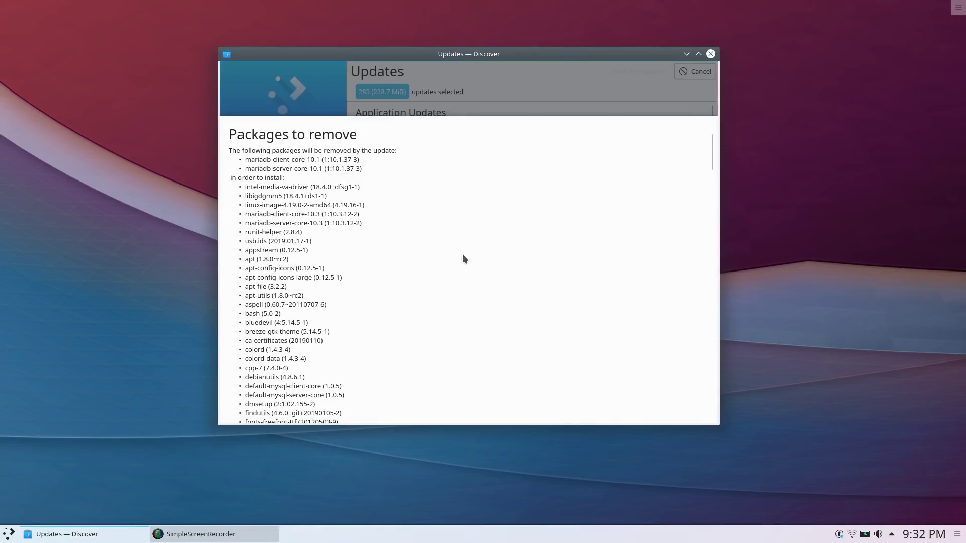
scroll(463, 255, down, 15)
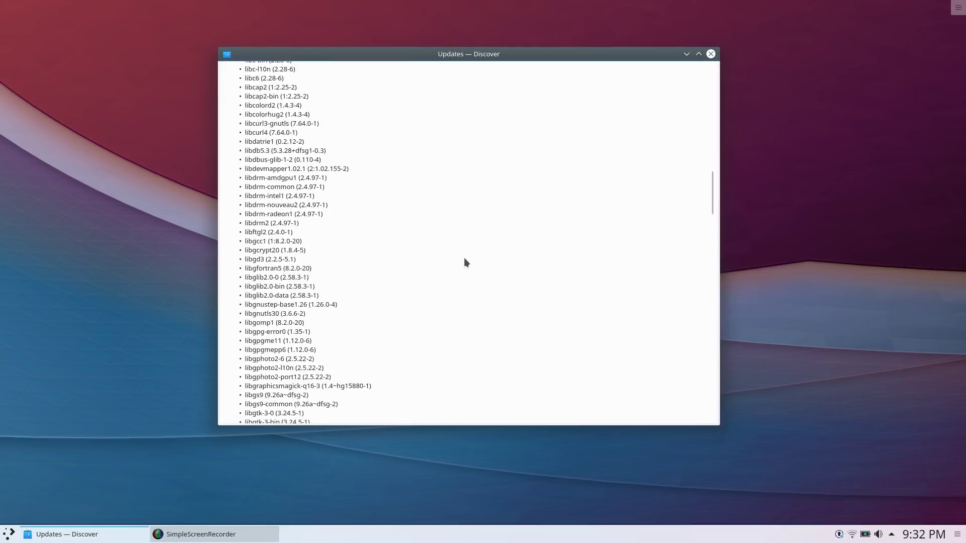
scroll(465, 261, down, 15)
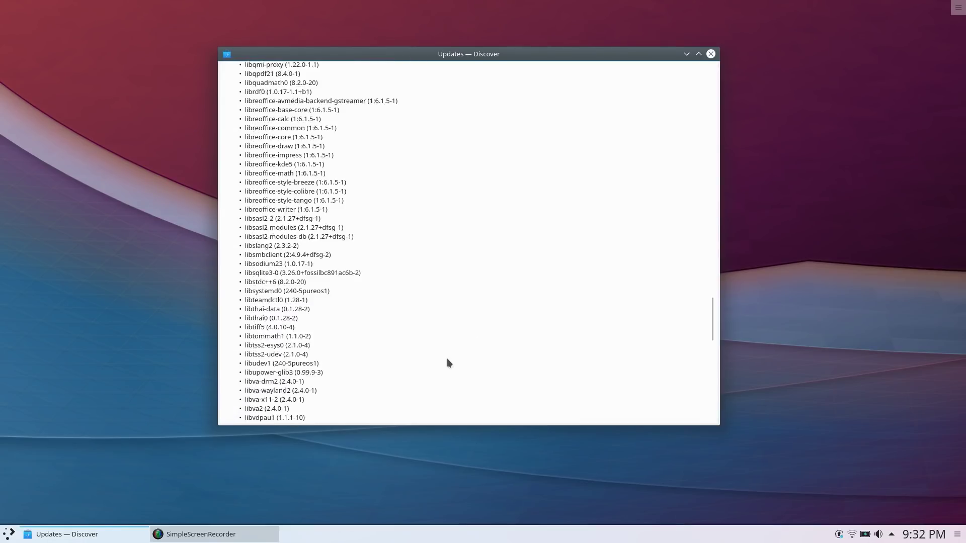
scroll(447, 358, down, 12)
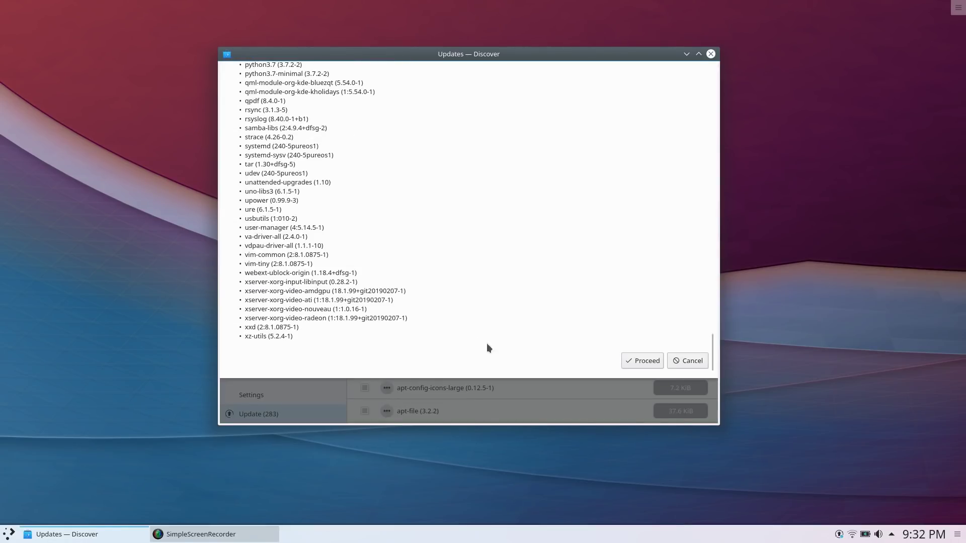
click(639, 359)
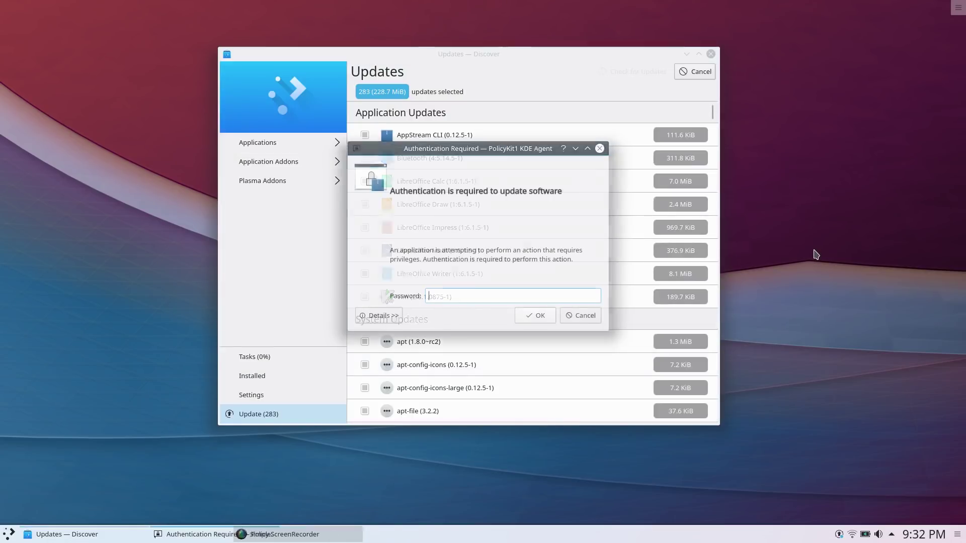
text(********)
key(Return)
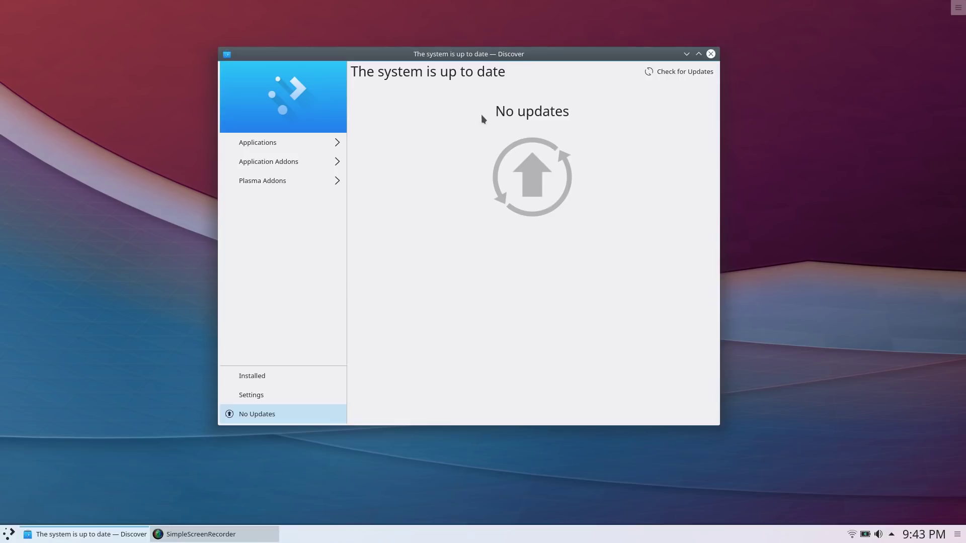
click(711, 53)
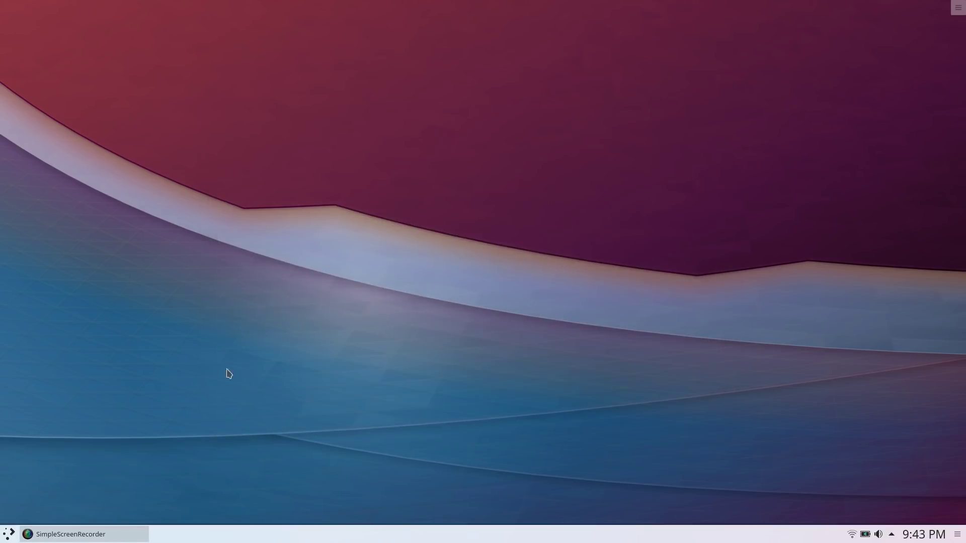
Swap the Application Launcher for Application Dashboard via Alternatives, then open the new dashboard
click(8, 535)
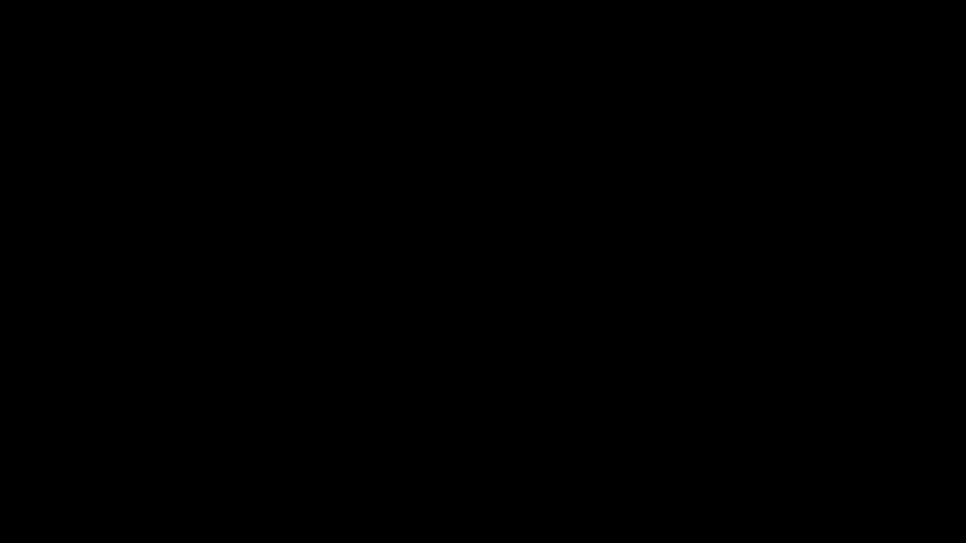
right_click(8, 535)
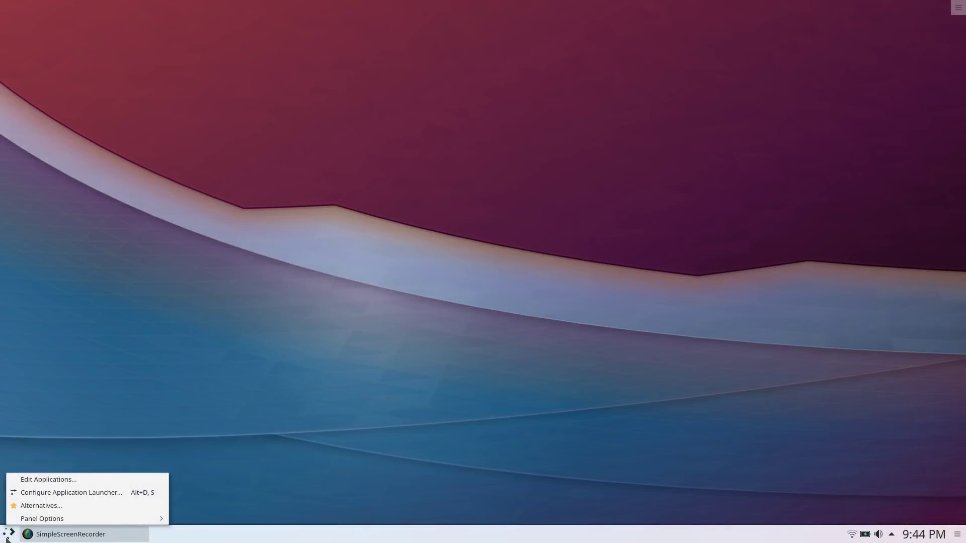
click(41, 506)
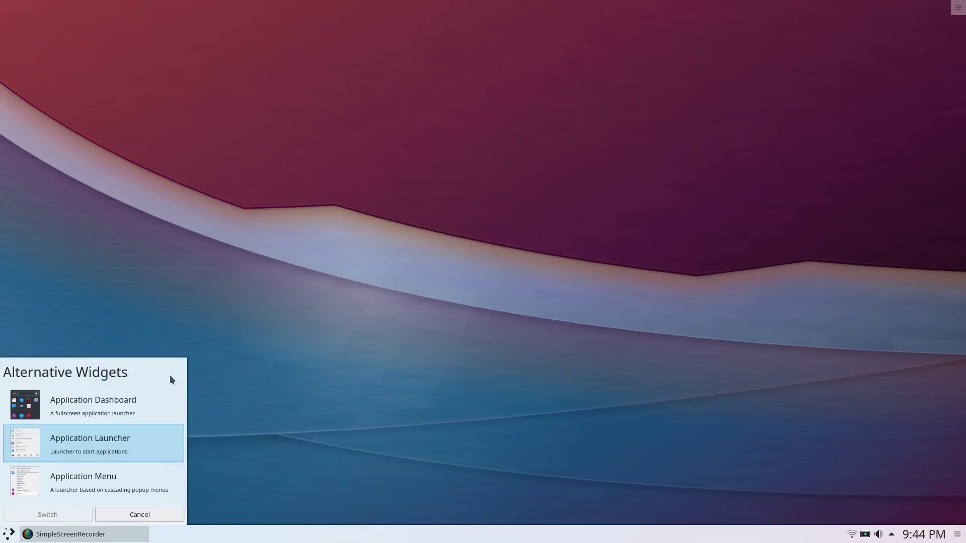
click(81, 401)
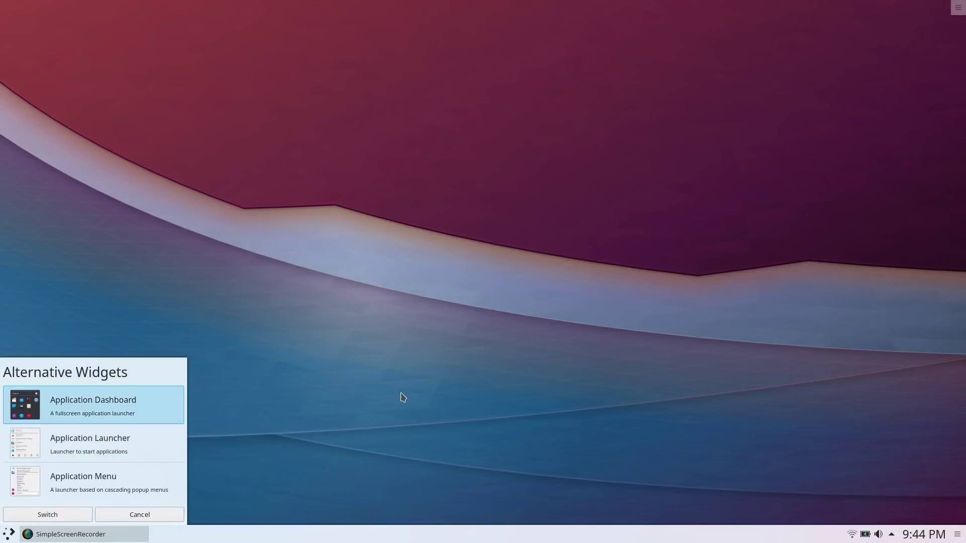
click(48, 520)
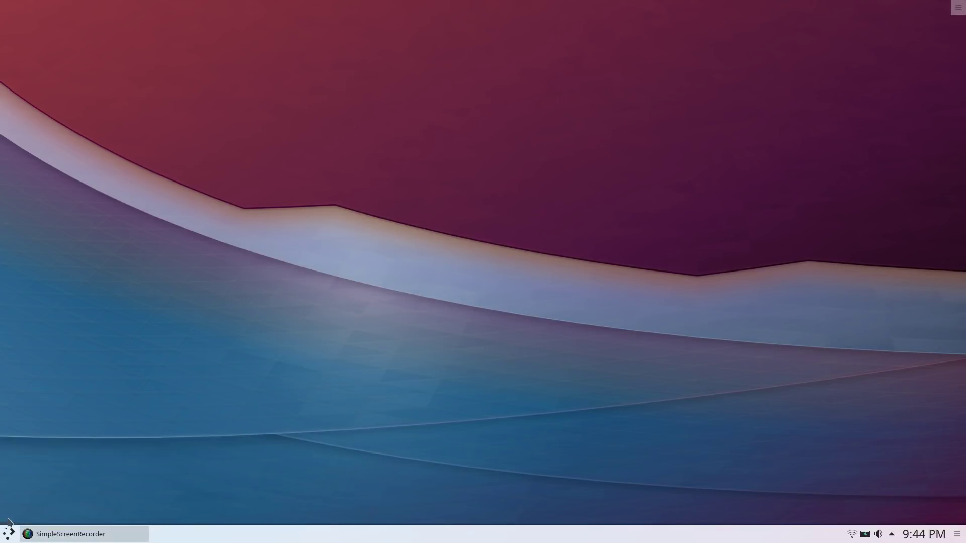
click(9, 534)
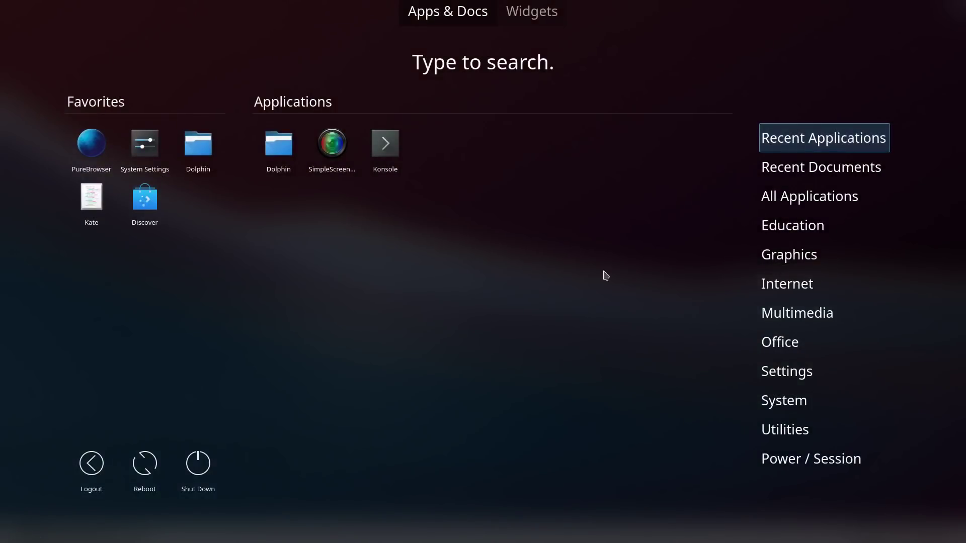
Browse the dashboard categories from Recent Documents to Power / Session, then launch PureBrowser from Internet
click(802, 175)
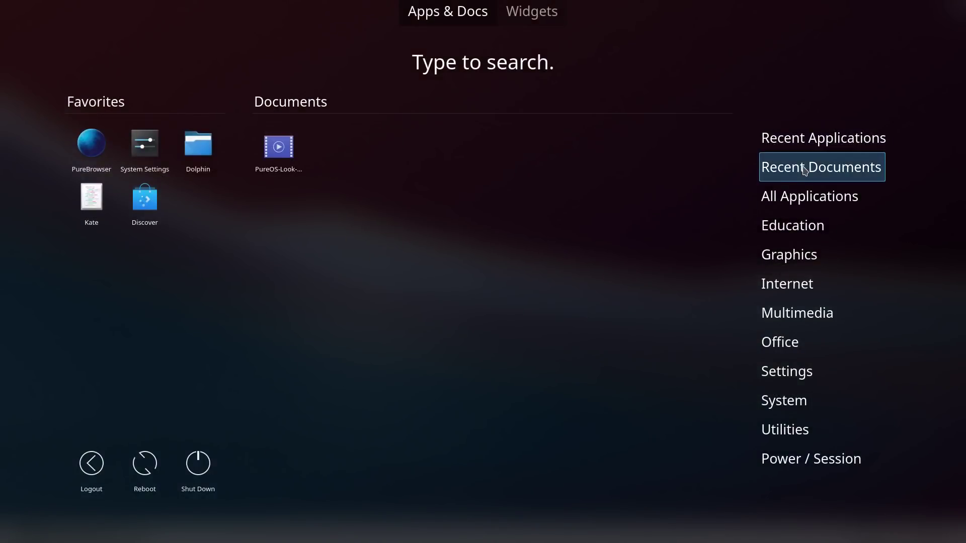
mouse_move(791, 232)
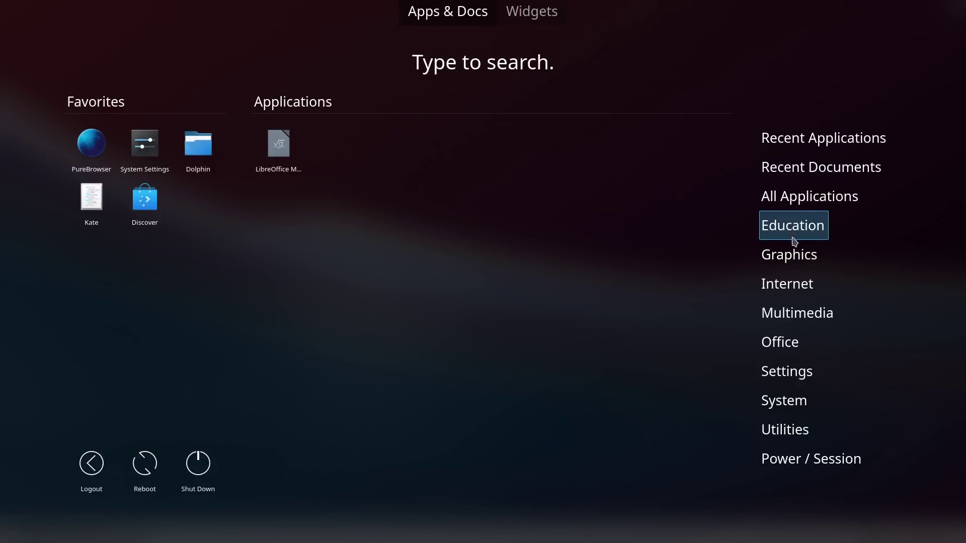
mouse_move(797, 268)
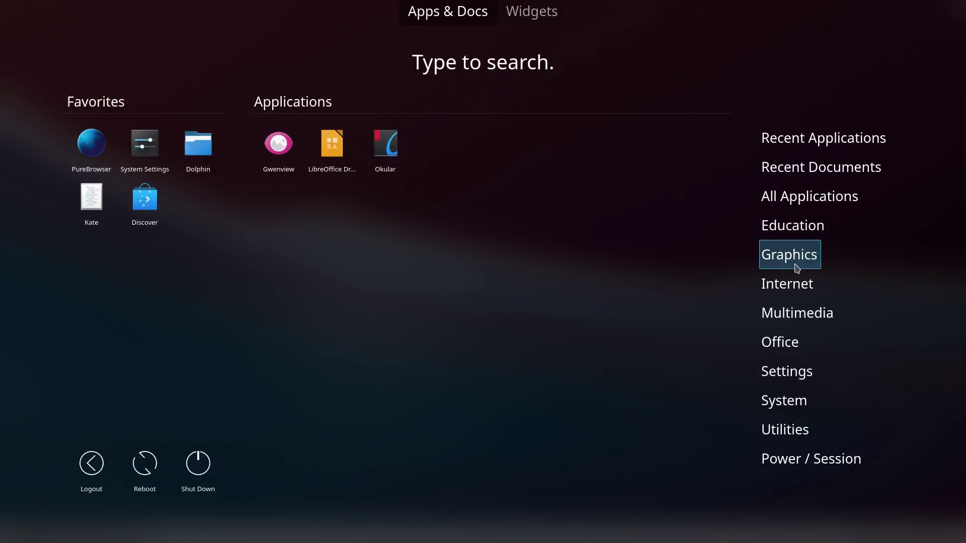
mouse_move(800, 286)
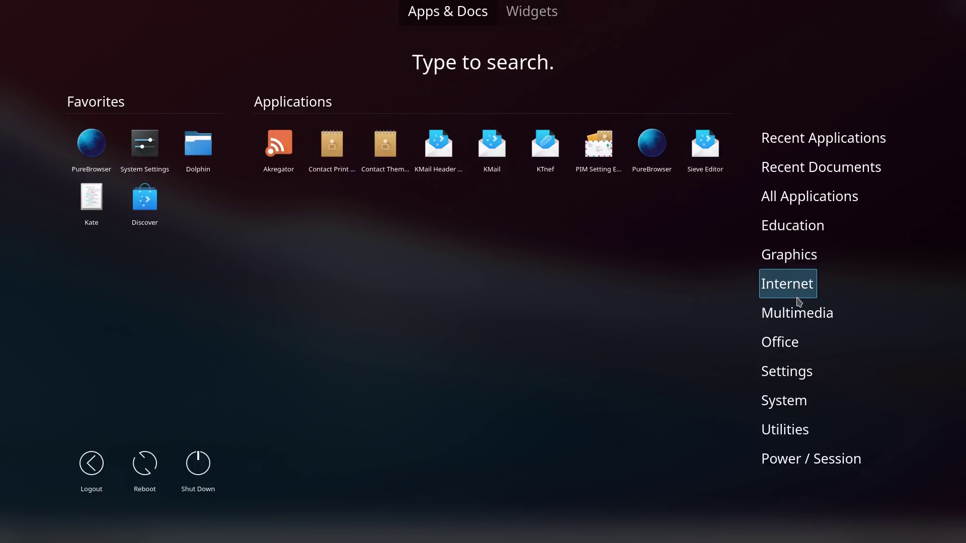
mouse_move(802, 316)
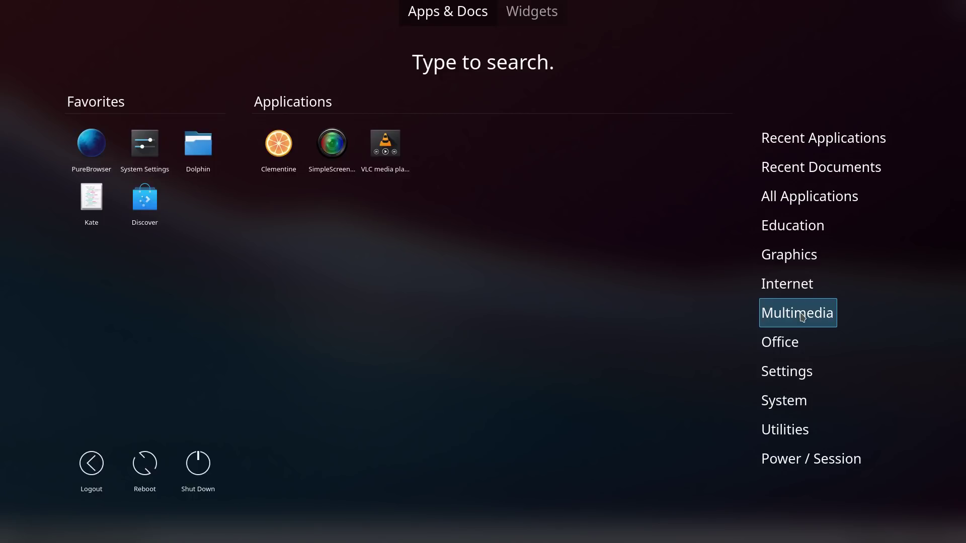
mouse_move(793, 340)
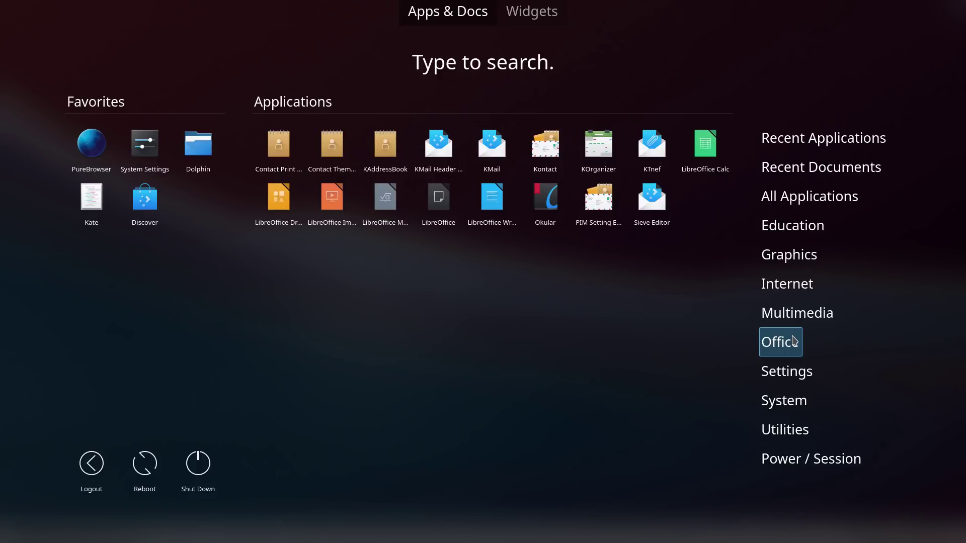
mouse_move(793, 377)
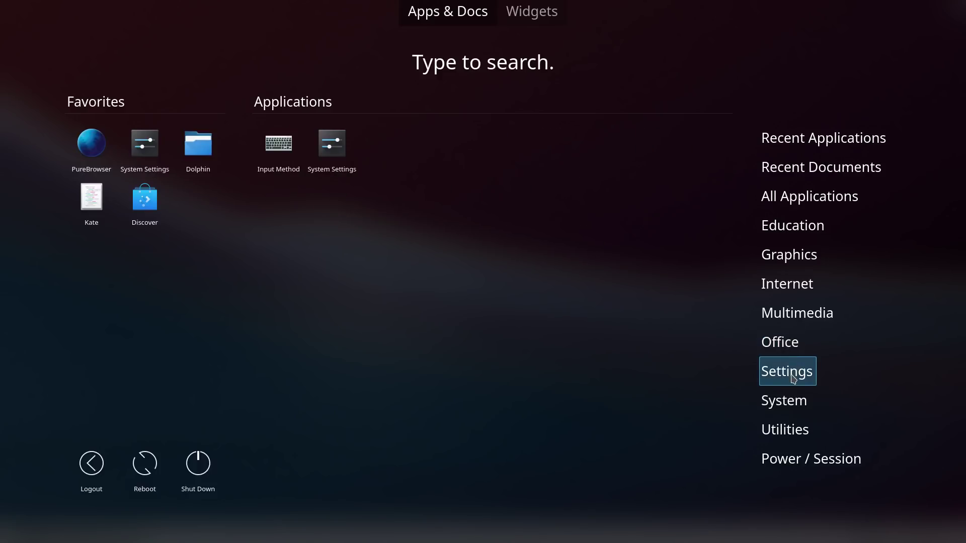
mouse_move(788, 404)
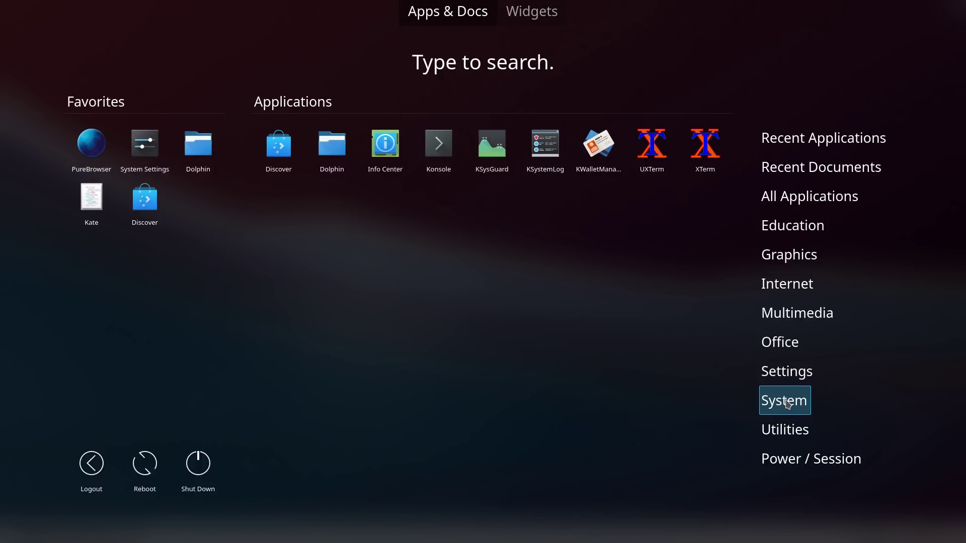
mouse_move(794, 435)
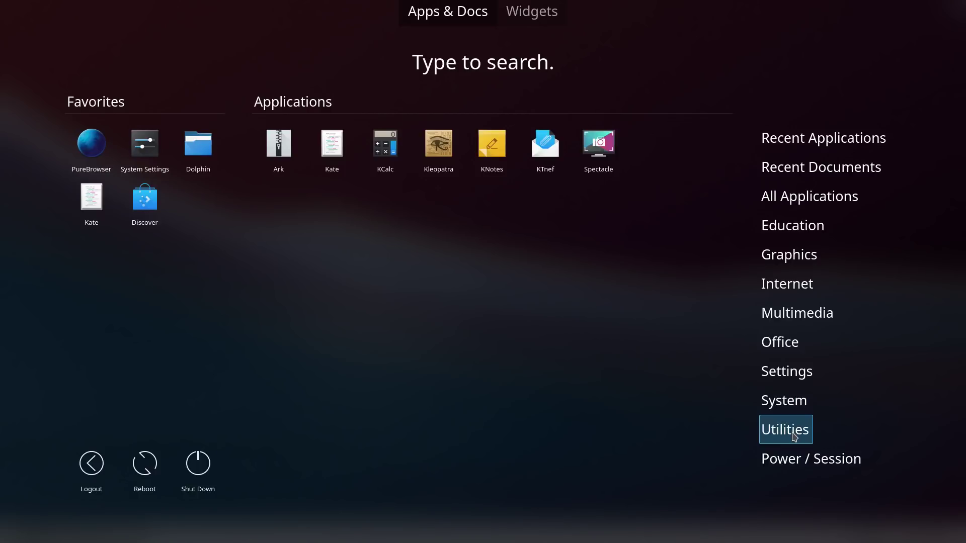
mouse_move(789, 460)
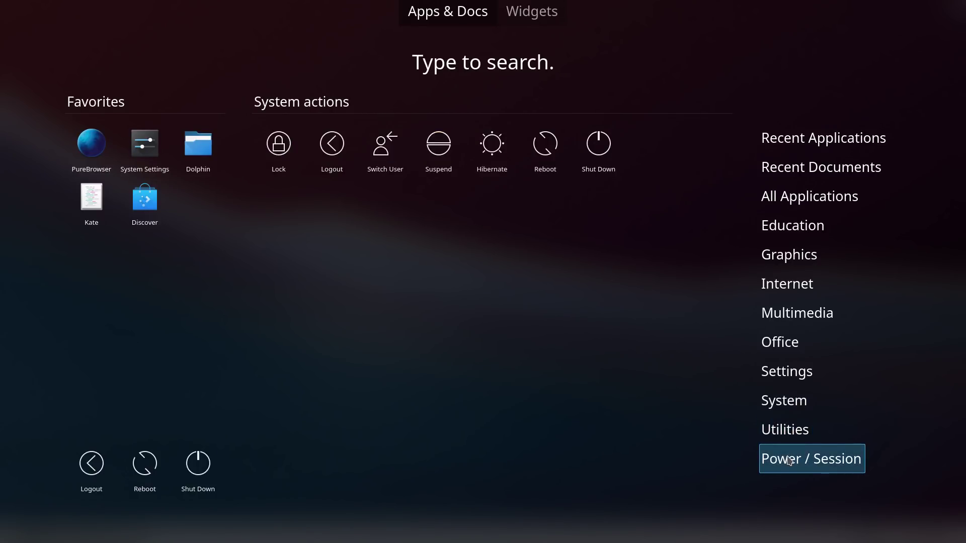
click(526, 330)
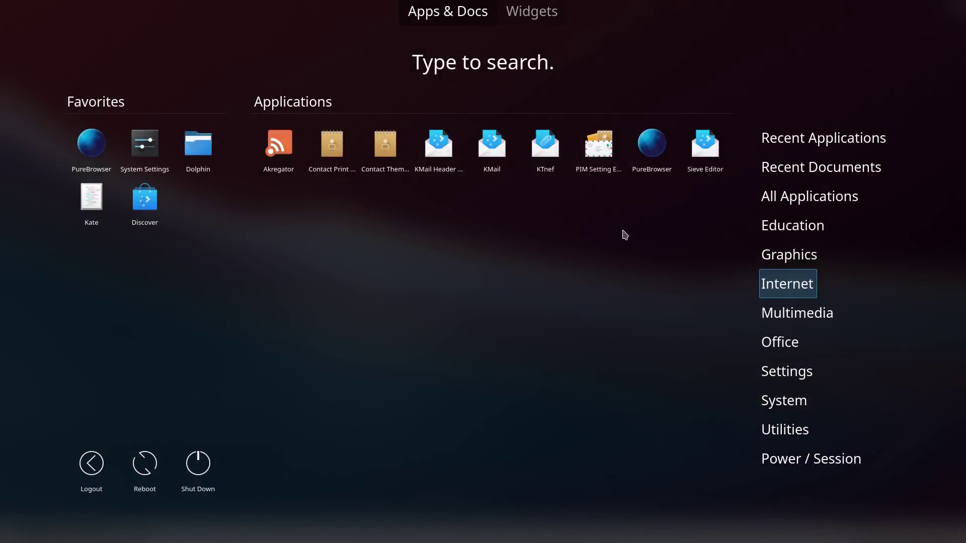
click(652, 146)
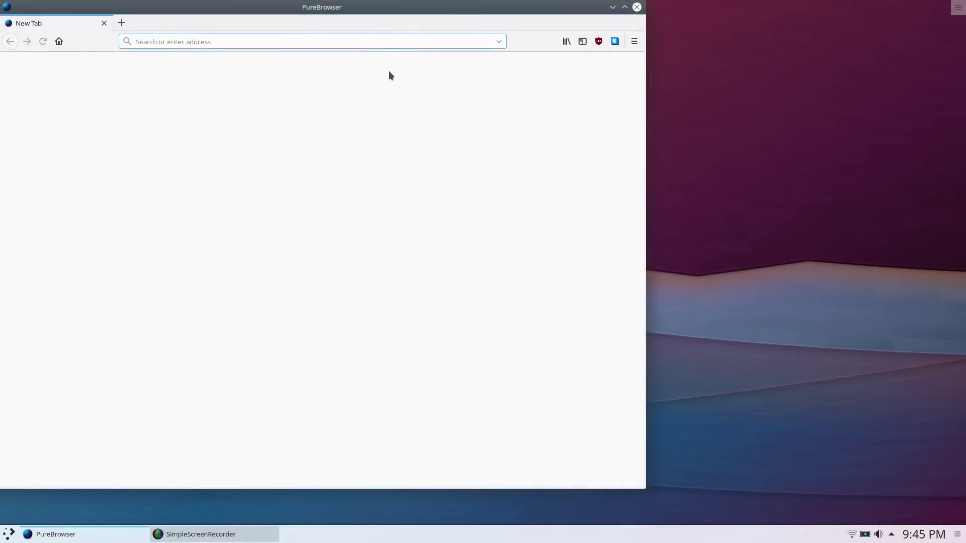
Centre the PureBrowser window and bring up the Application Dashboard with the Meta key
drag(325, 9, 477, 17)
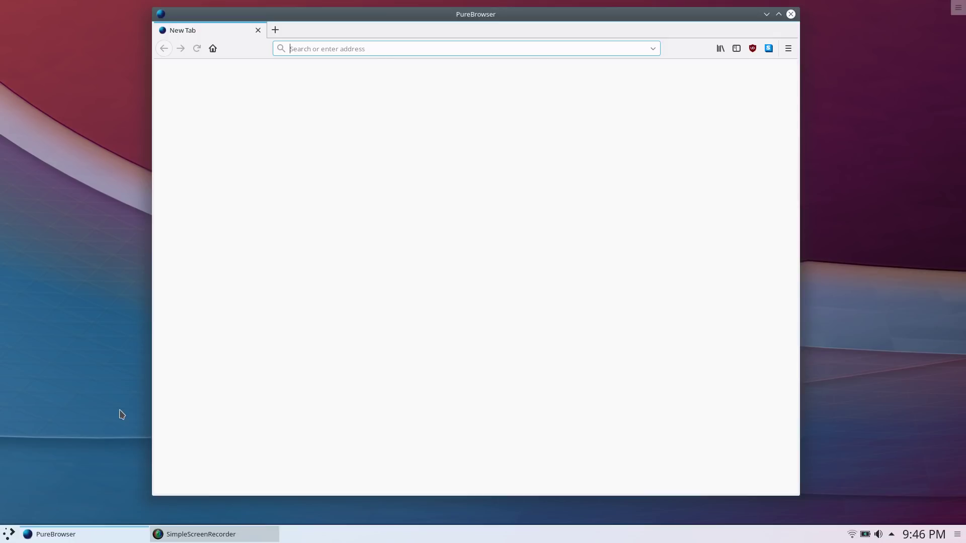
key(super)
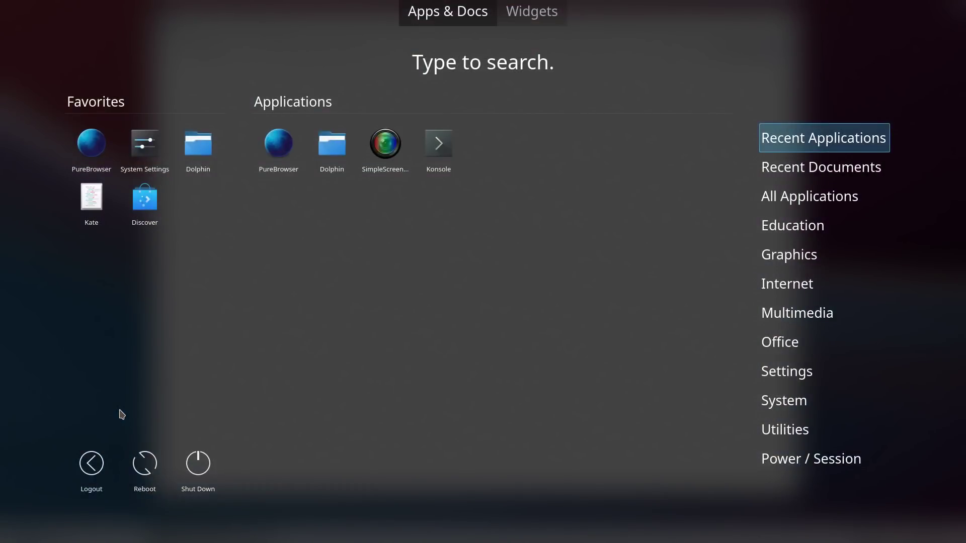
text(abou)
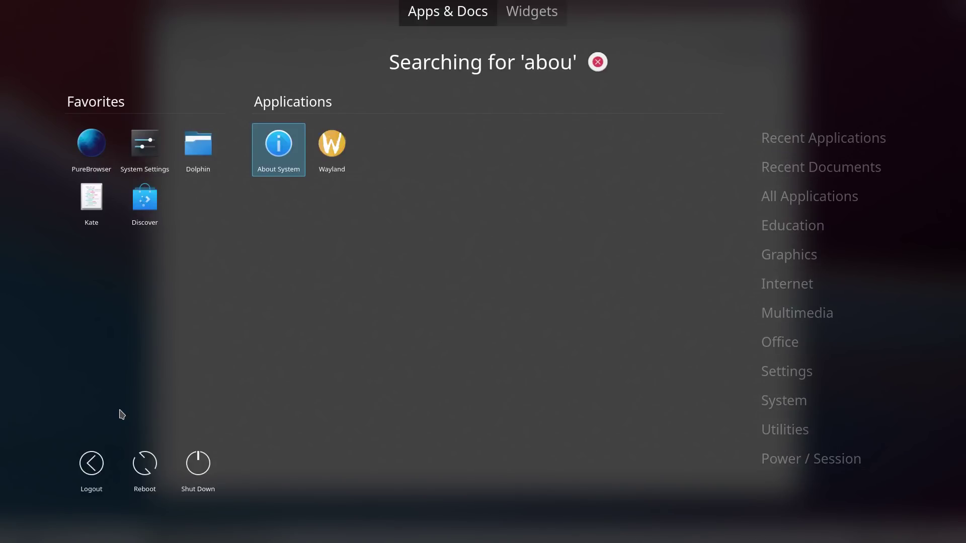
key(Return)
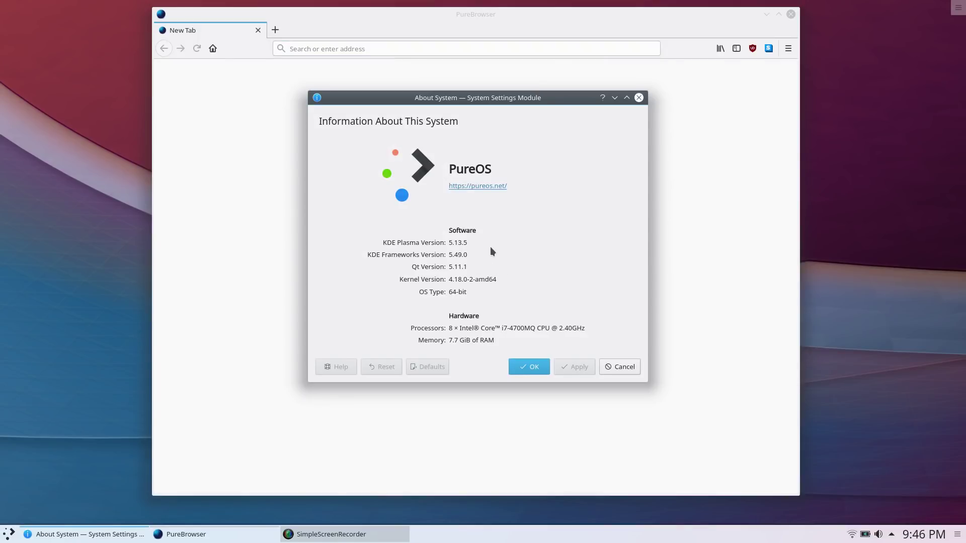
click(472, 187)
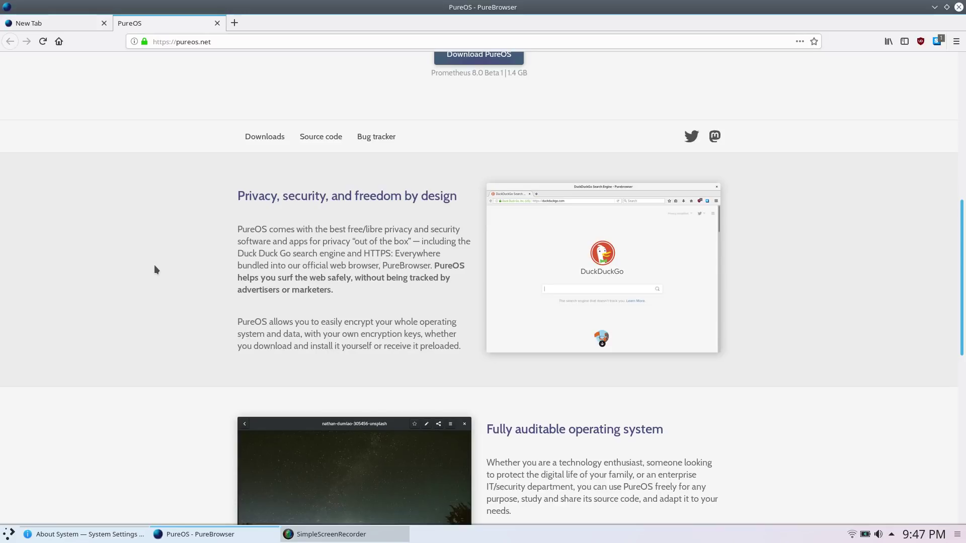
Read through the pureos.net homepage sections, then close the PureOS tab, leaving an empty New Tab
scroll(154, 265, down, 3)
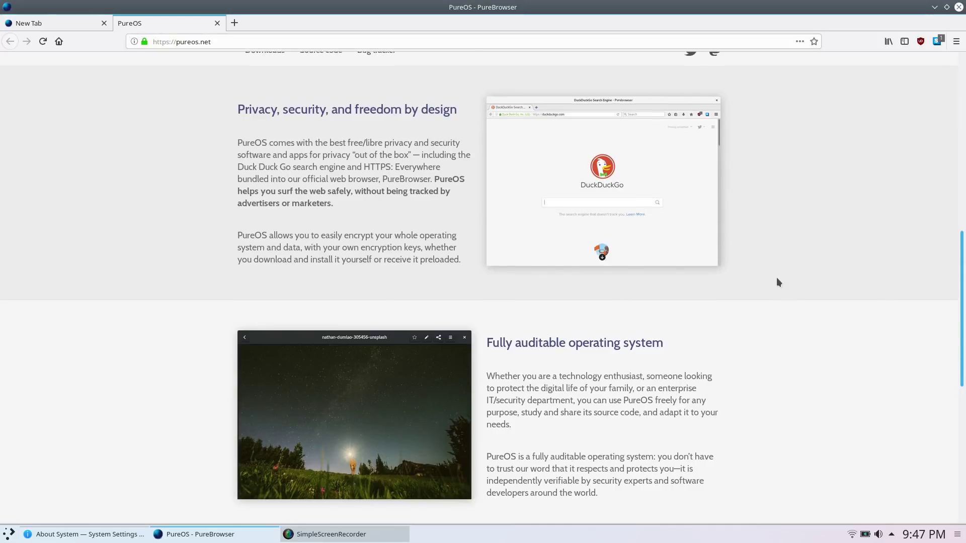
scroll(777, 281, down, 10)
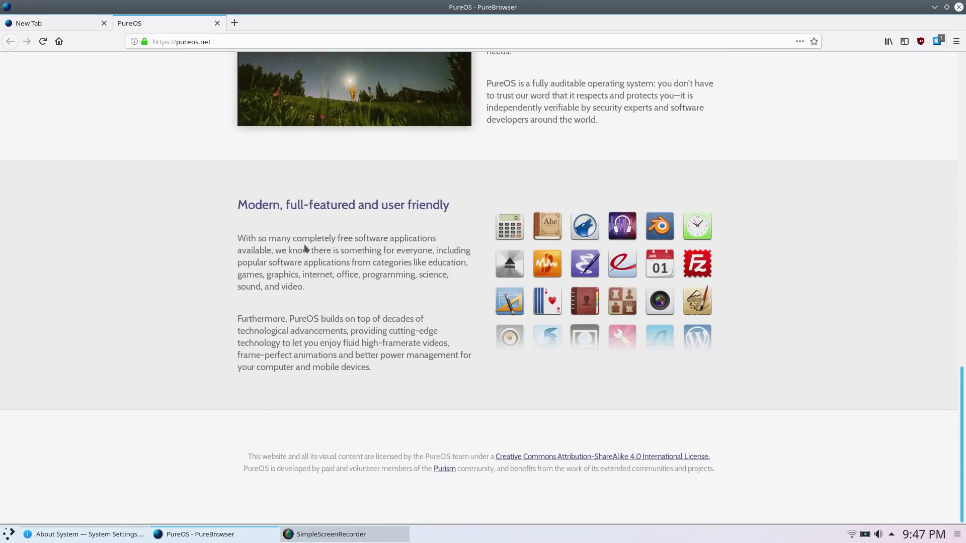
scroll(529, 228, up, 5)
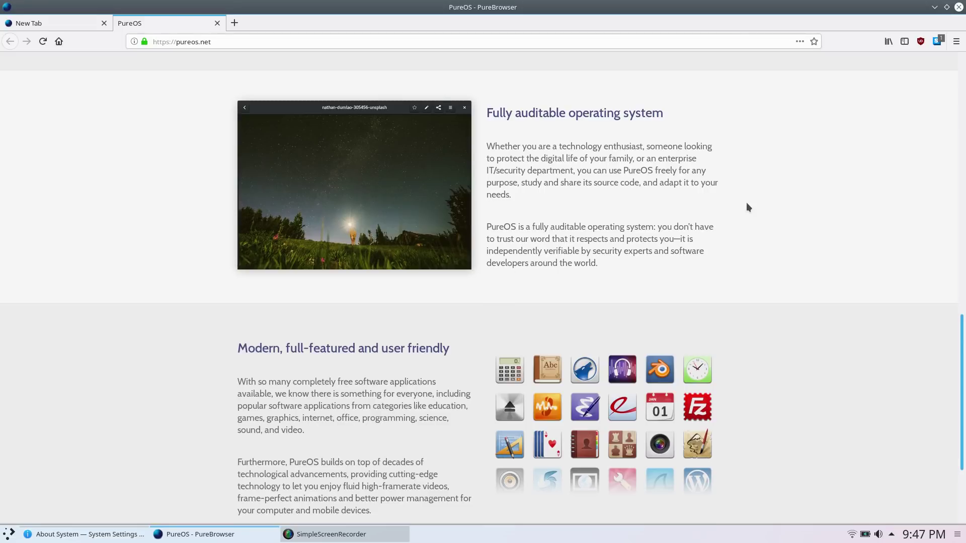
scroll(476, 274, down, 2)
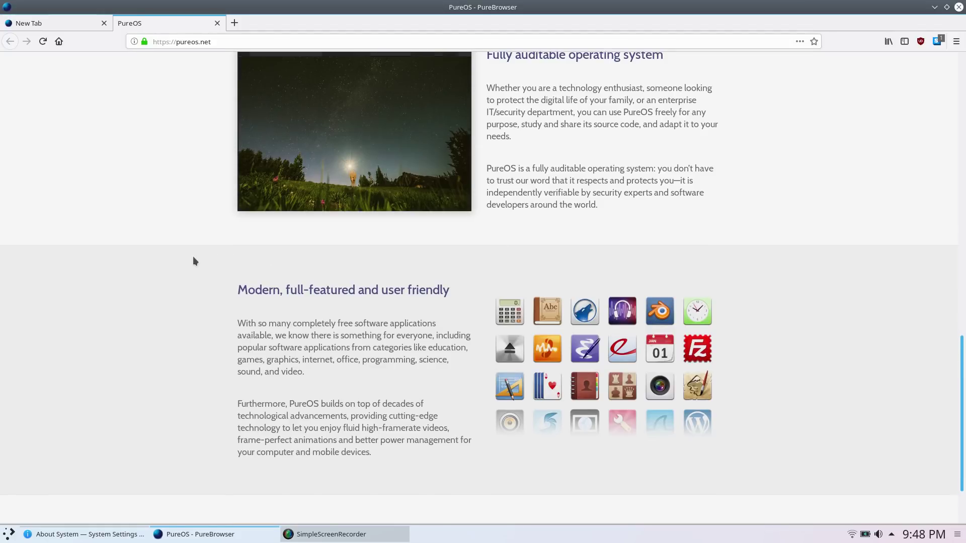
scroll(193, 257, down, 2)
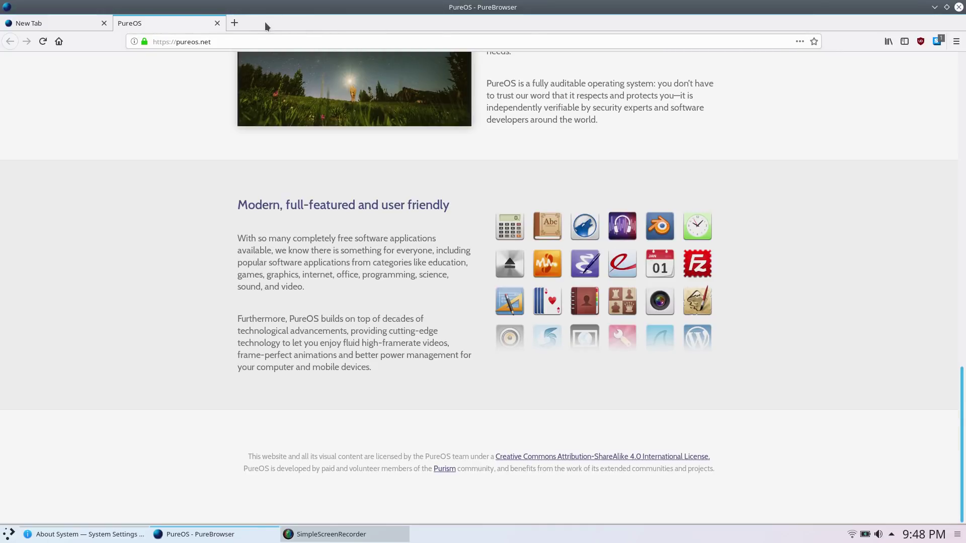
click(216, 25)
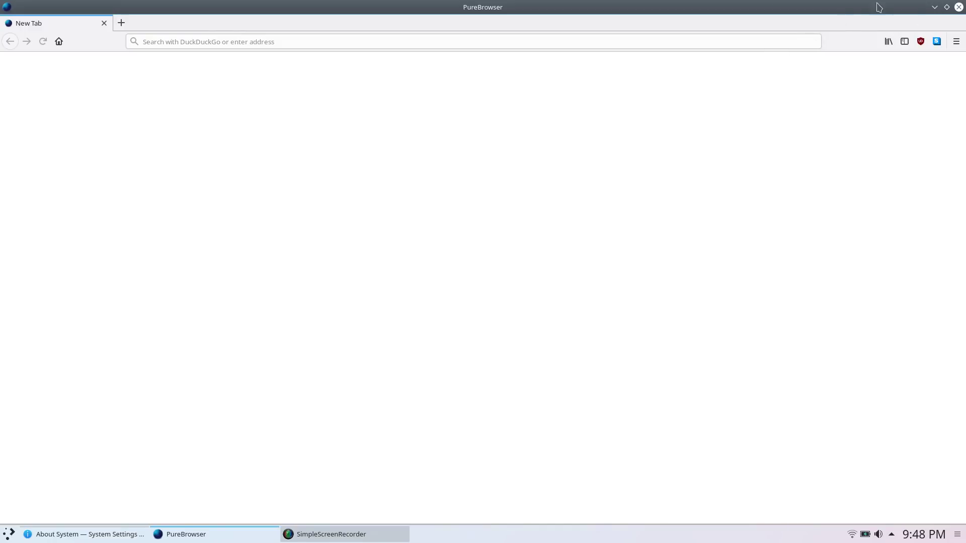
Close PureBrowser and the About System dialog, then relaunch PureBrowser and search DuckDuckGo for 'youtube'
click(959, 7)
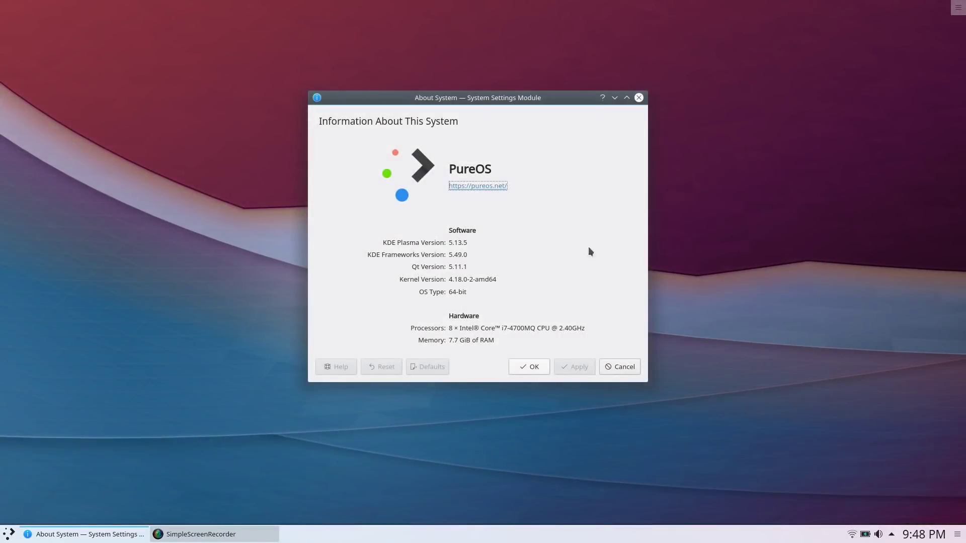
click(533, 368)
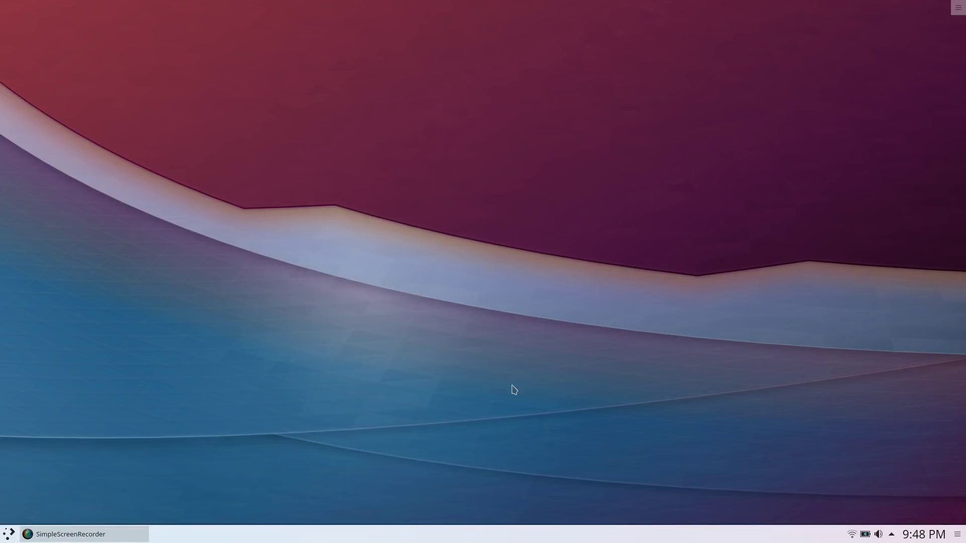
click(7, 536)
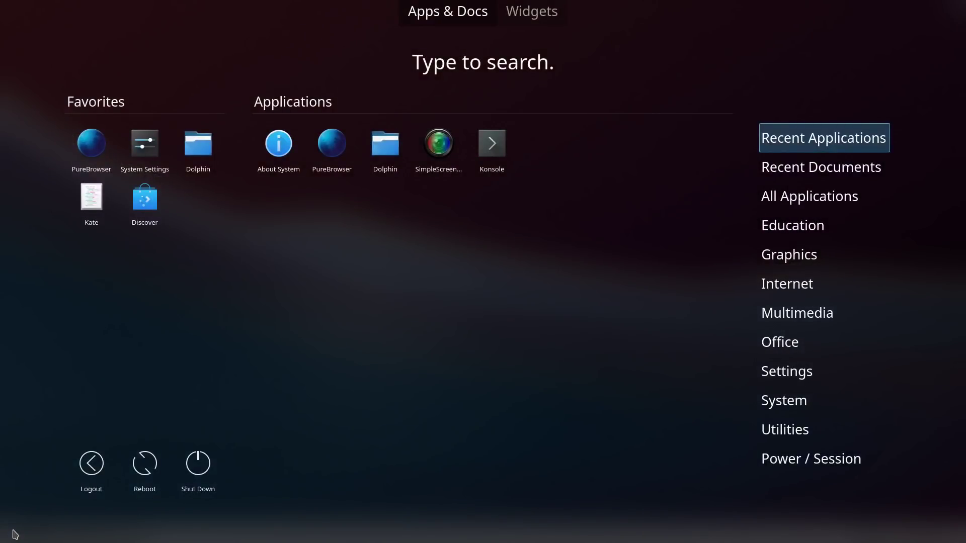
click(91, 146)
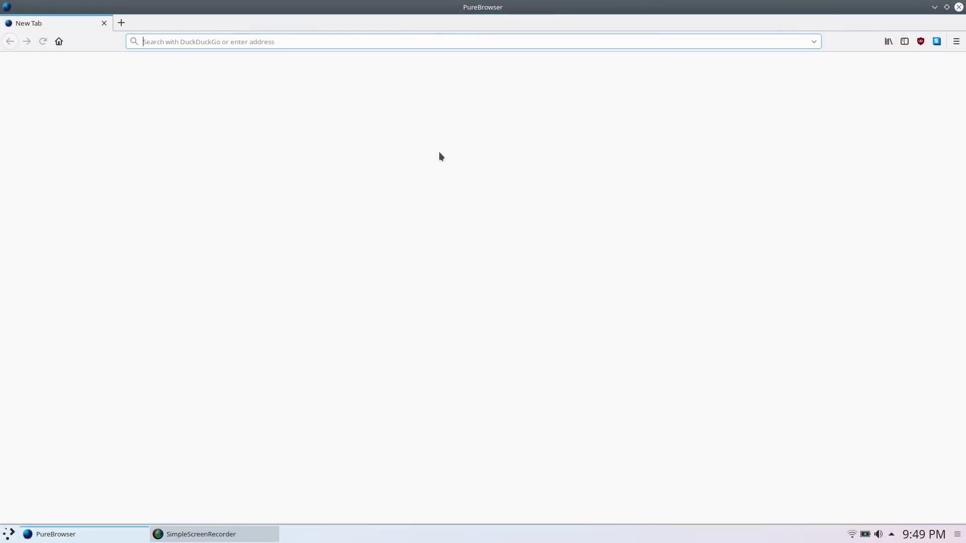
text(youtube)
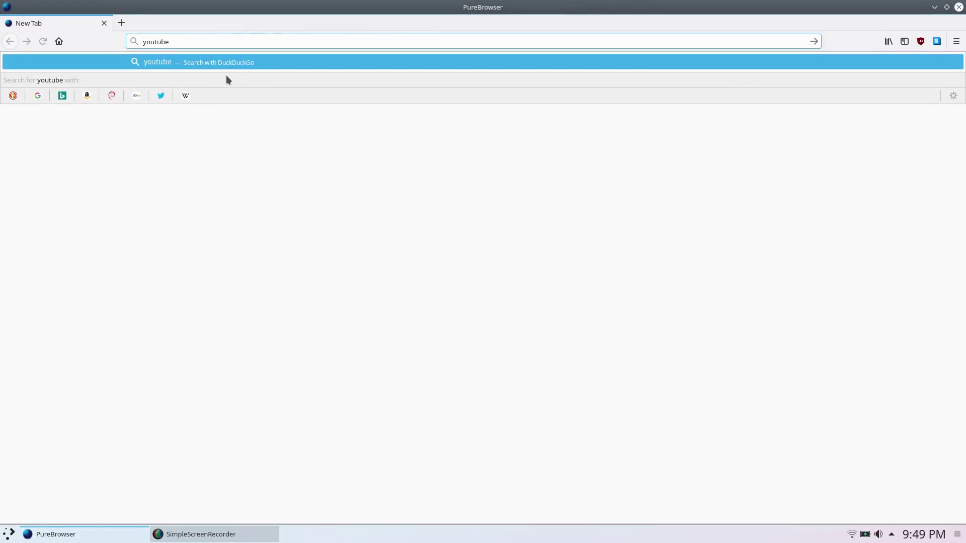
key(Return)
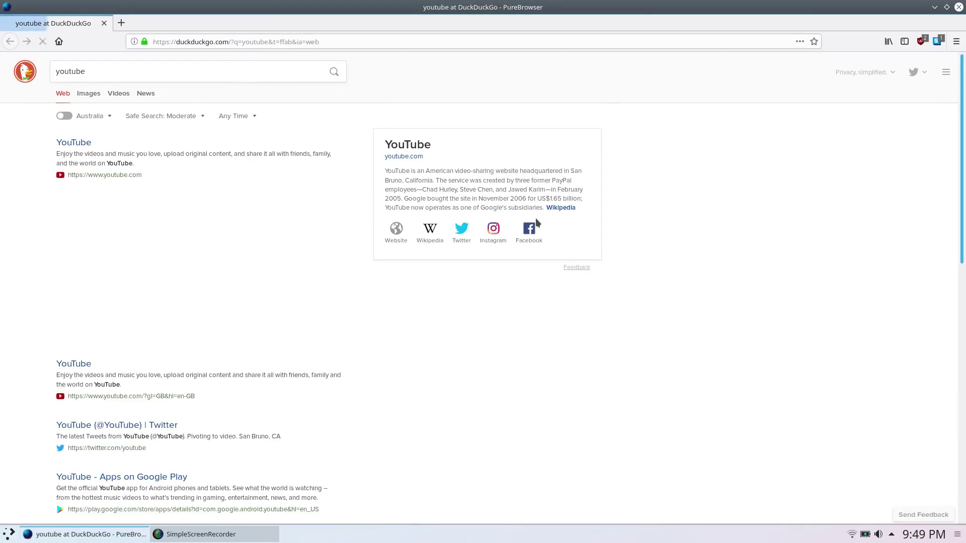
Open youtube.com from the results and search YouTube for 'pctlc'
click(76, 144)
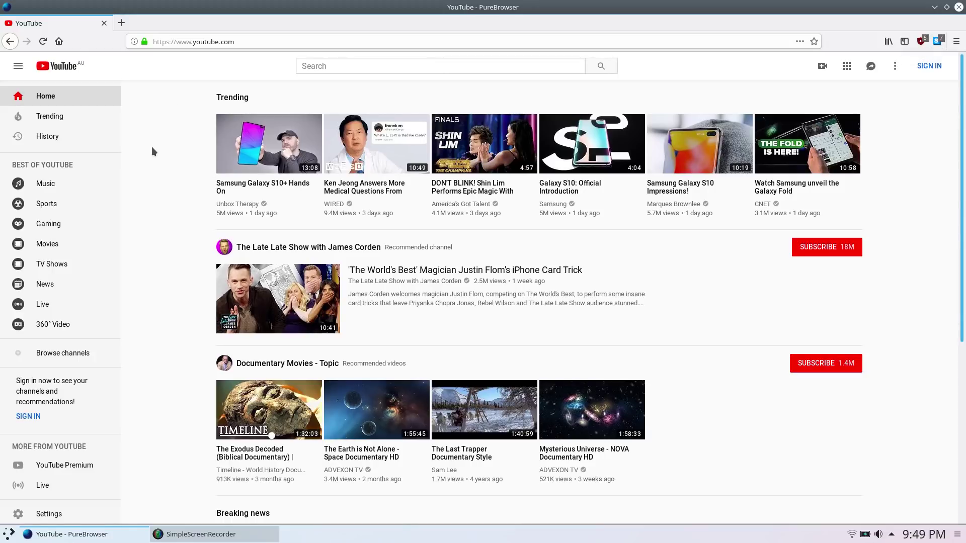
click(337, 67)
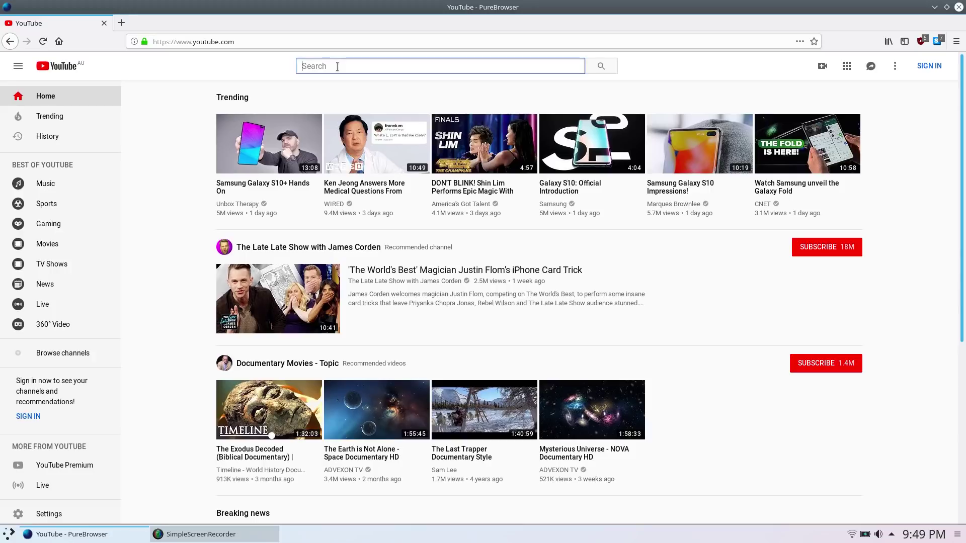
text(plc)
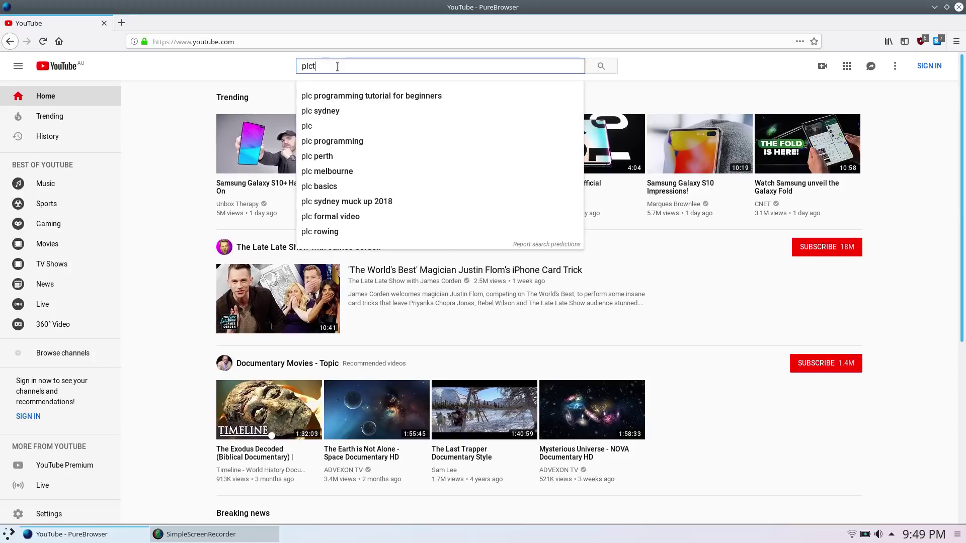
text(t)
key(BackSpace)
key(BackSpace)
key(BackSpace)
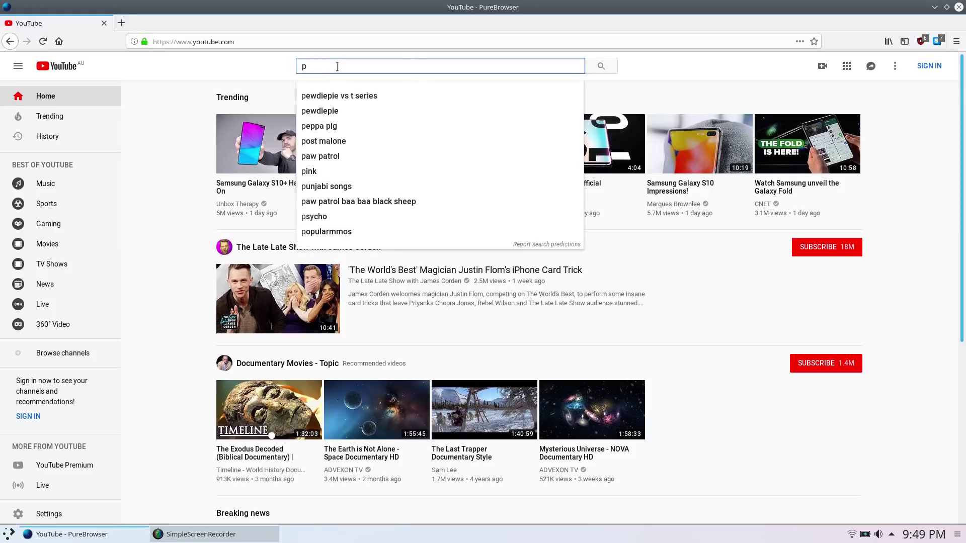
text(ctlc)
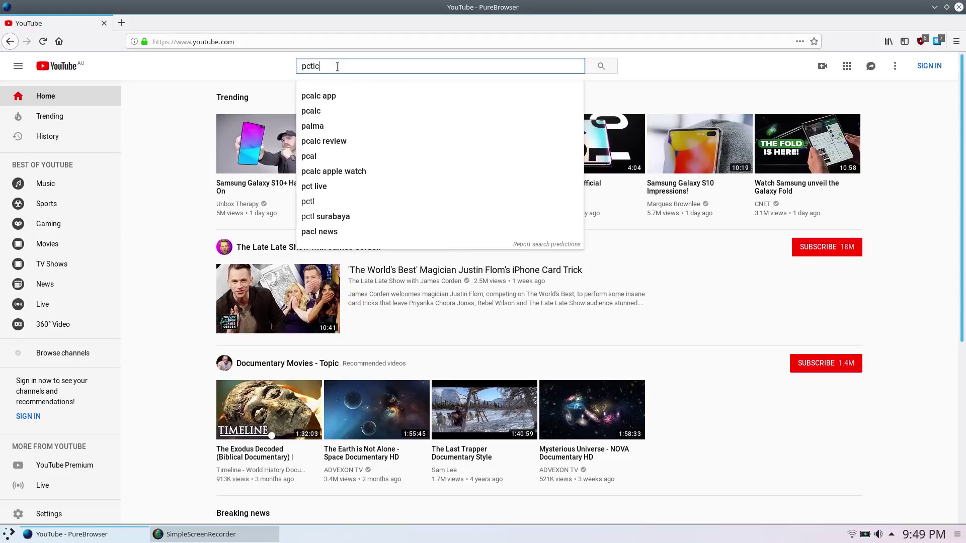
key(Return)
Look through the PCTLC channel's uploaded videos, then close PureBrowser
scroll(566, 220, down, 3)
scroll(566, 220, up, 3)
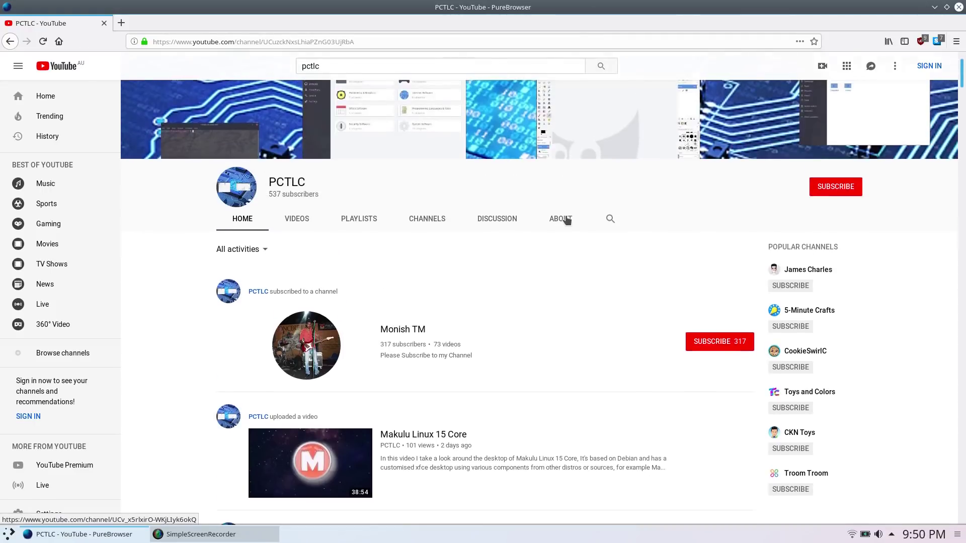
scroll(578, 274, down, 7)
scroll(556, 199, down, 5)
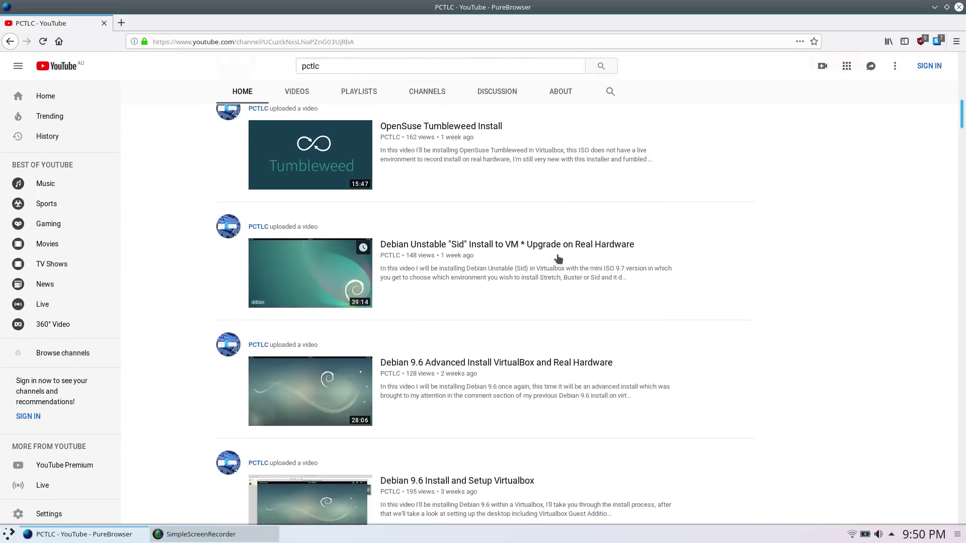
scroll(557, 198, up, 12)
click(959, 8)
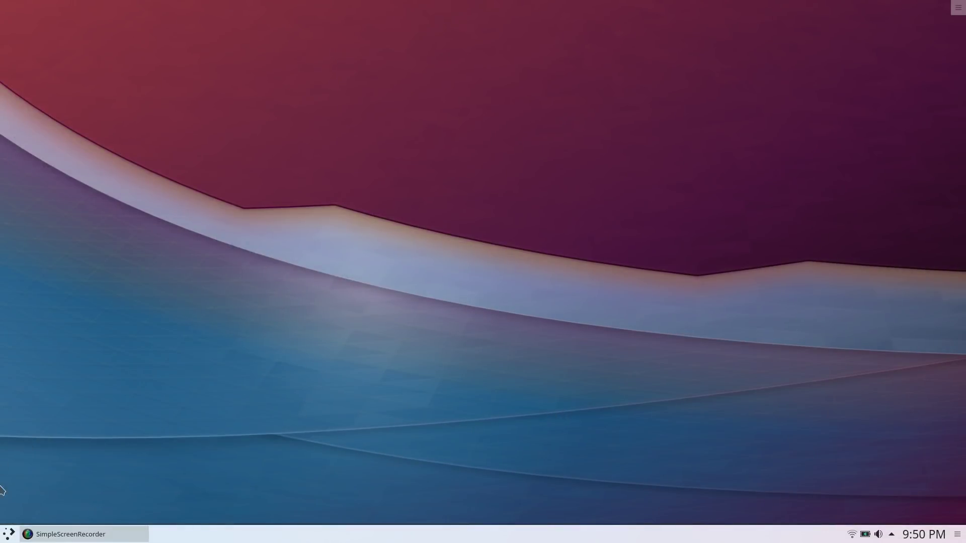
Relaunch PureBrowser, view About PureBrowser showing version 60.1.0esr, then close the dialog and the browser
click(9, 533)
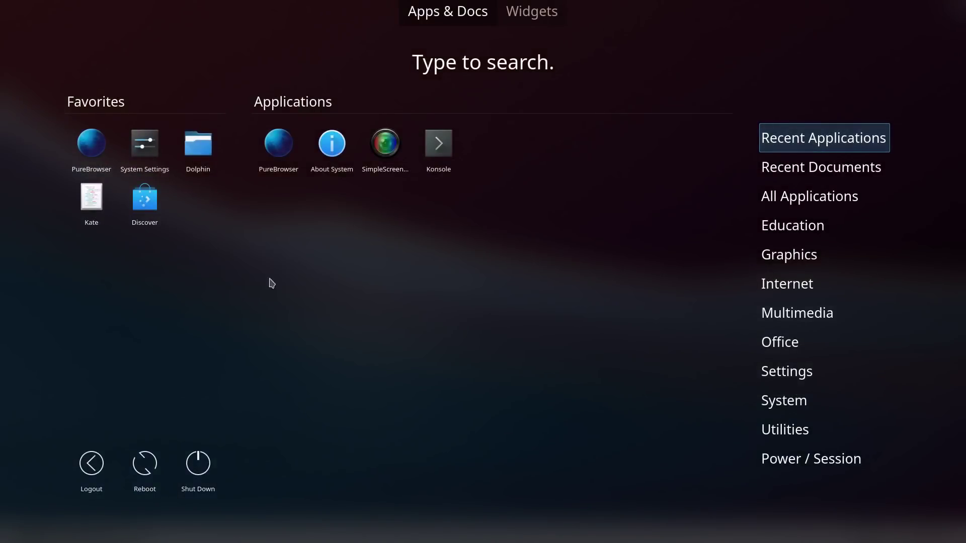
click(279, 153)
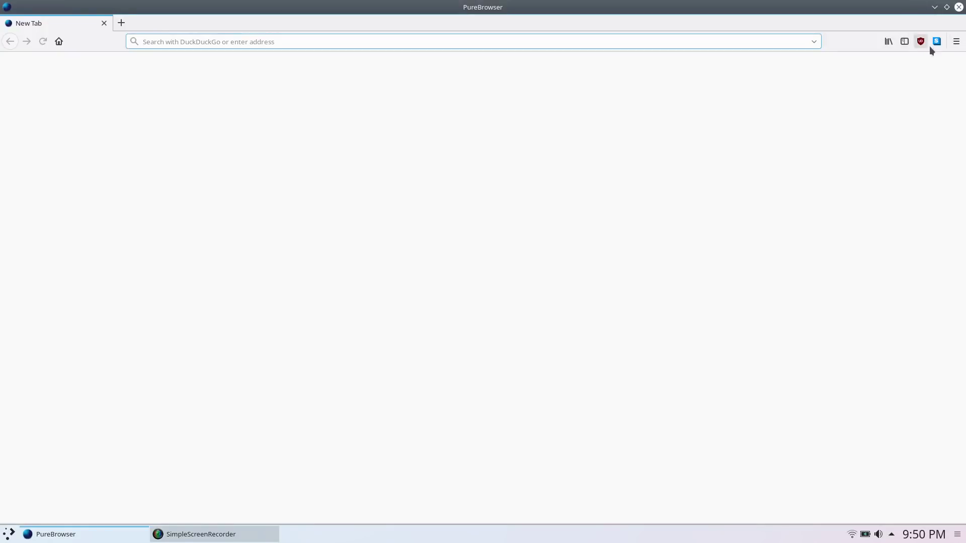
click(956, 41)
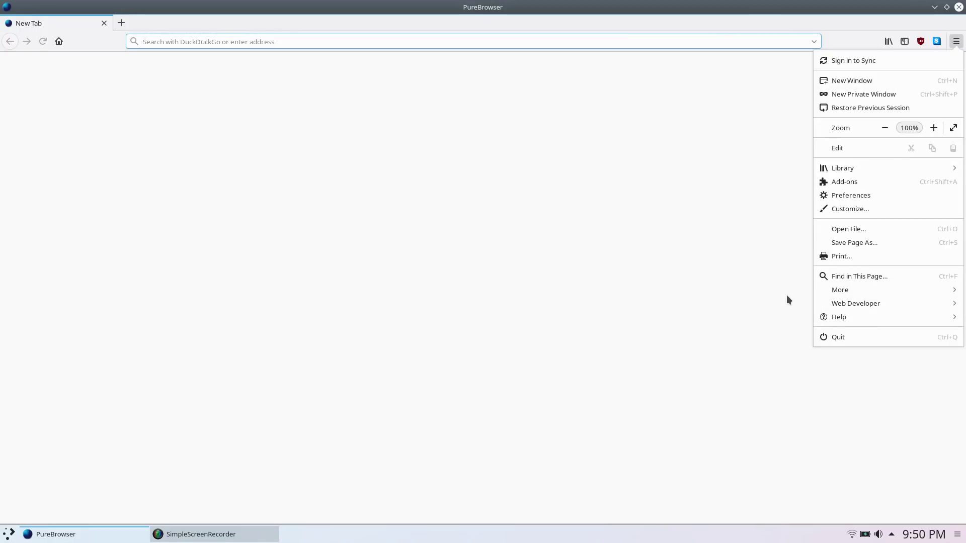
click(847, 318)
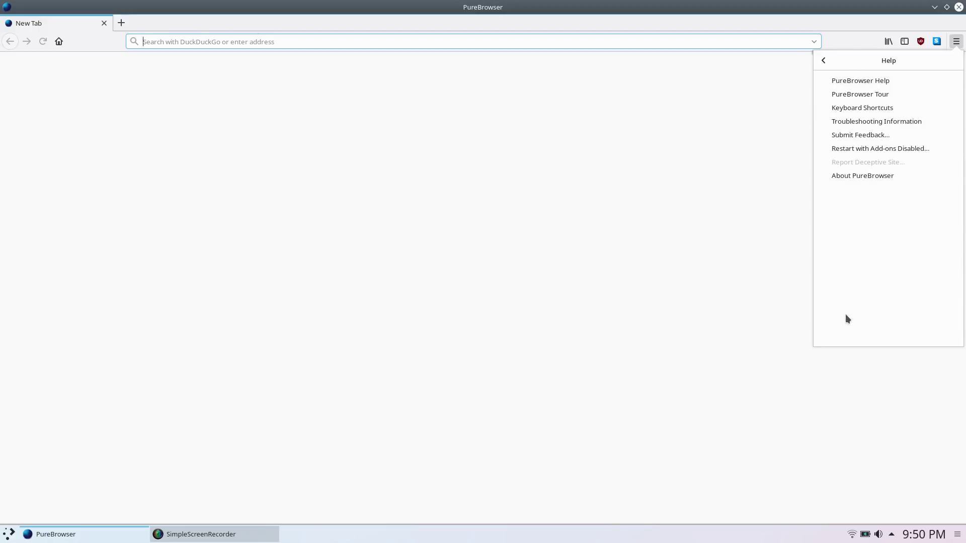
click(863, 175)
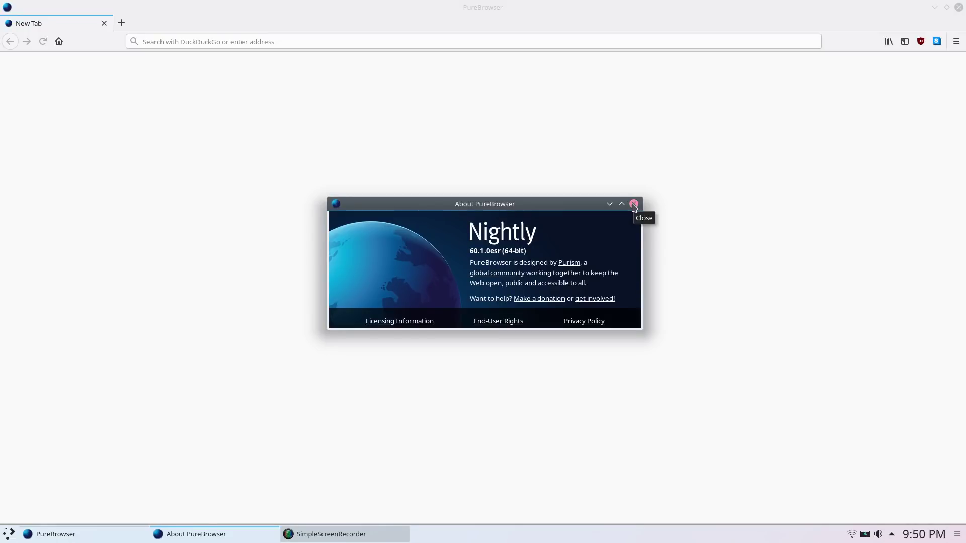
click(634, 204)
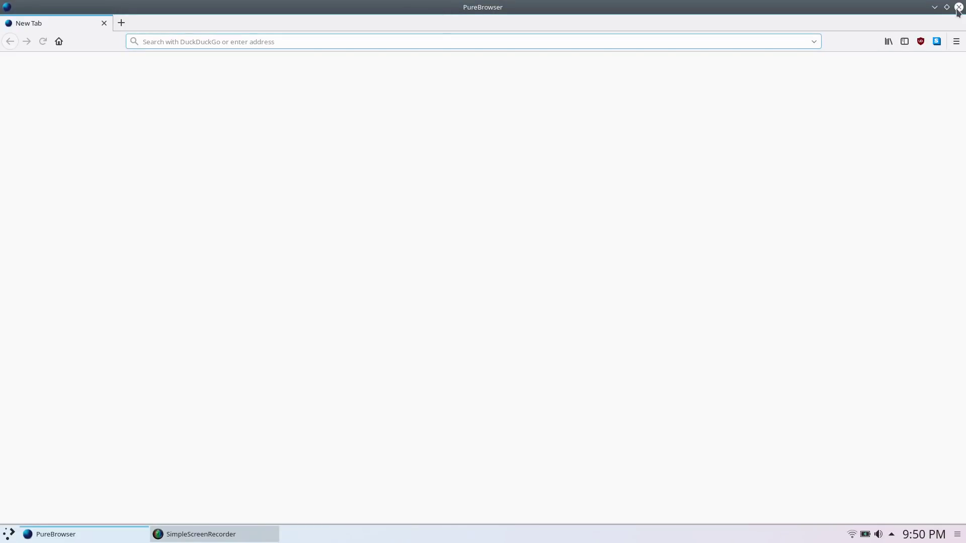
click(958, 8)
Launch LibreOffice Calc via a 'libre' launcher search, view its About dialog (version 6.1.5.2), then close Calc
click(9, 534)
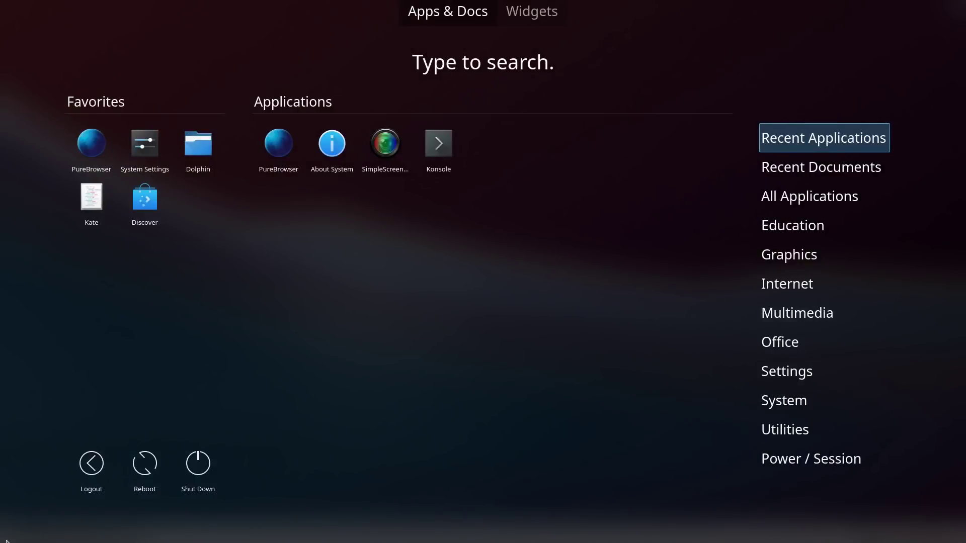
text(libre)
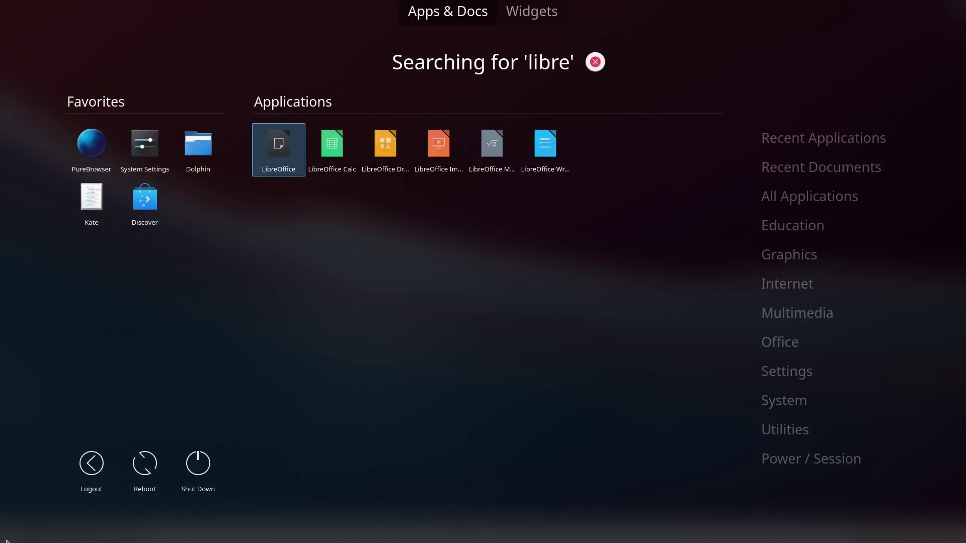
key(Right)
key(Return)
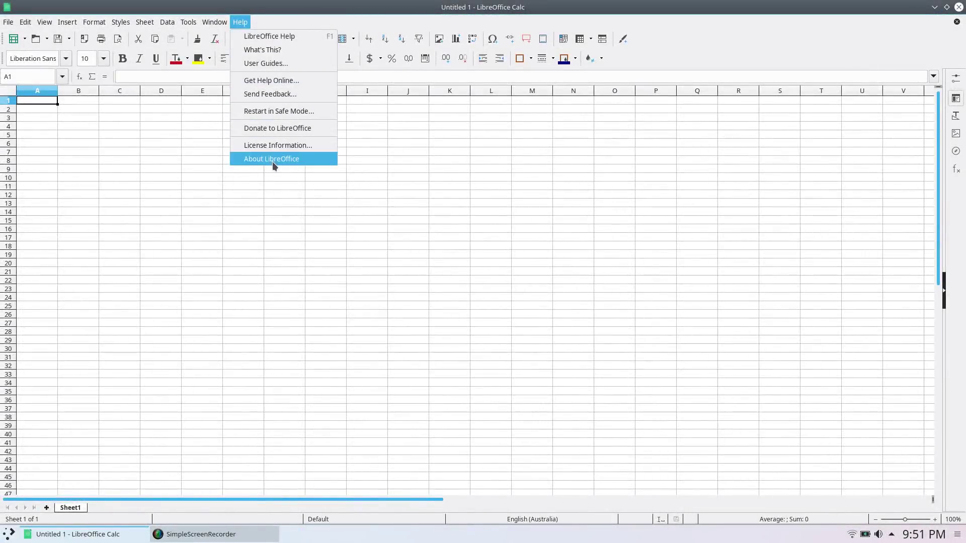
click(273, 159)
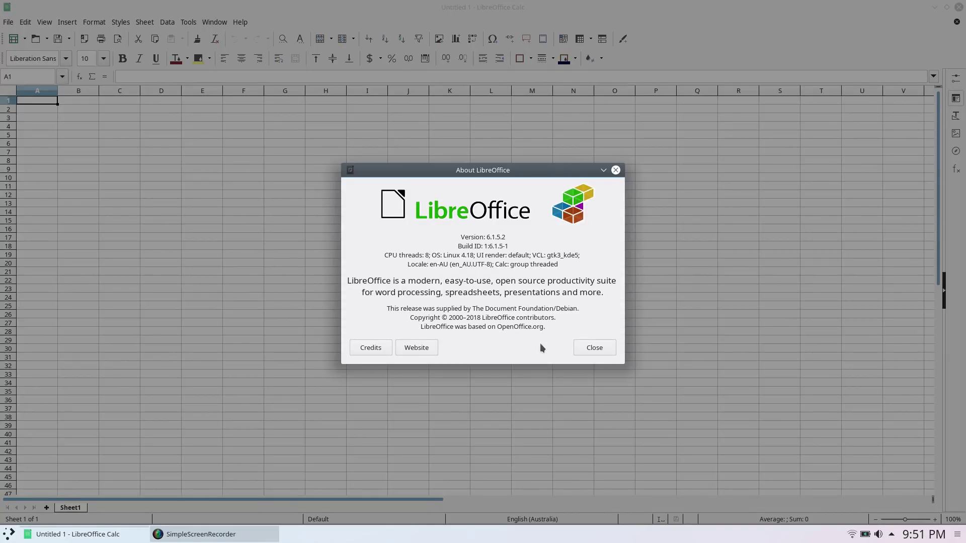
click(595, 347)
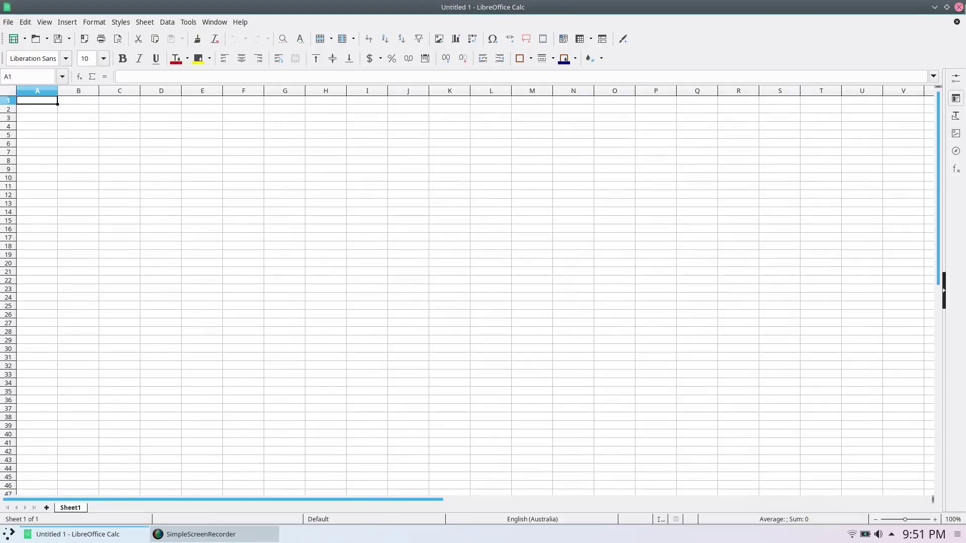
click(958, 7)
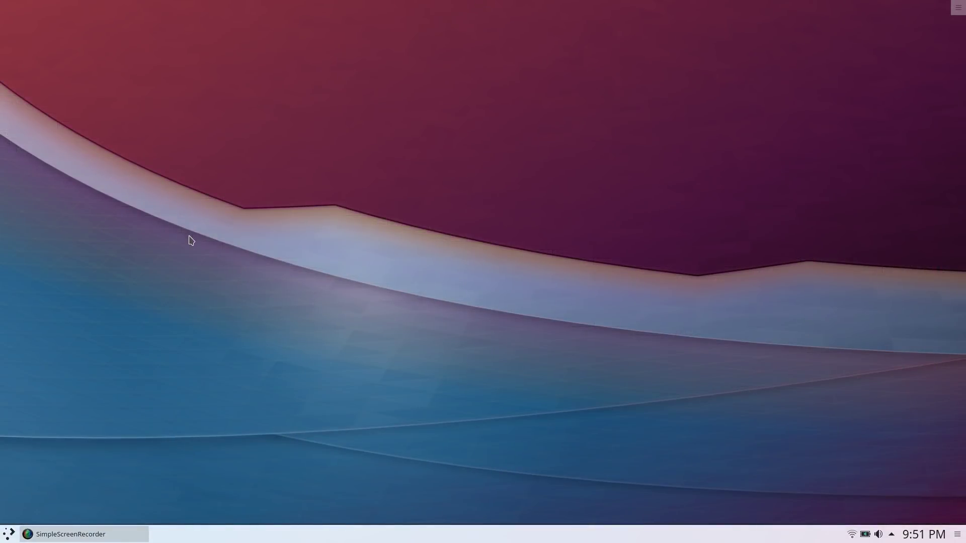
Launch Discover via the launcher search 'dis', search 'gimp', and start installing GNU Image Manipulation Program
key(super)
text(gim)
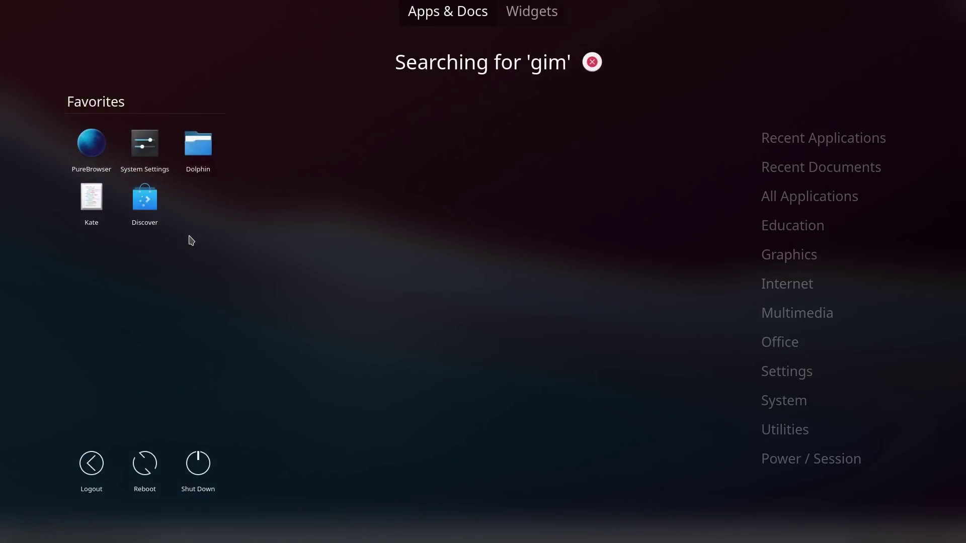
key(BackSpace)
key(BackSpace)
key(BackSpace)
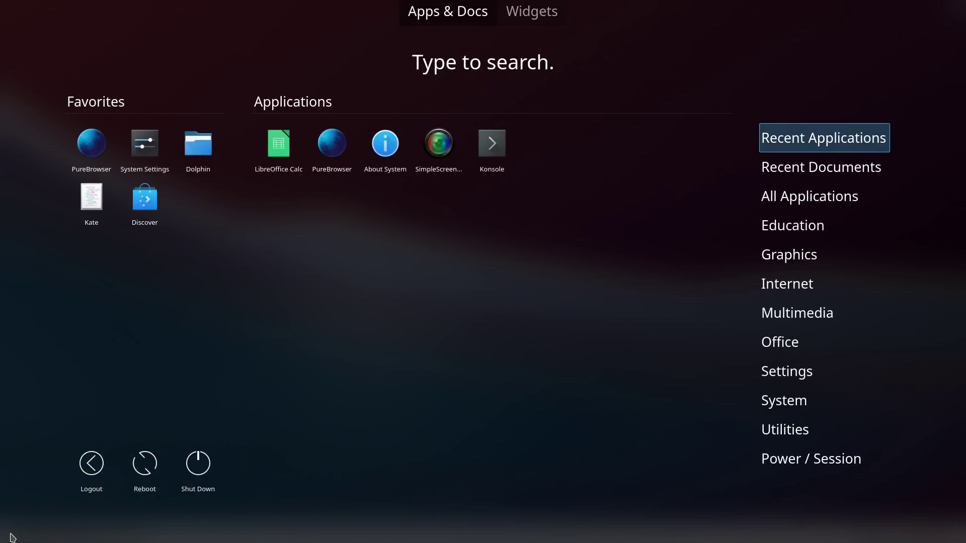
text(dis)
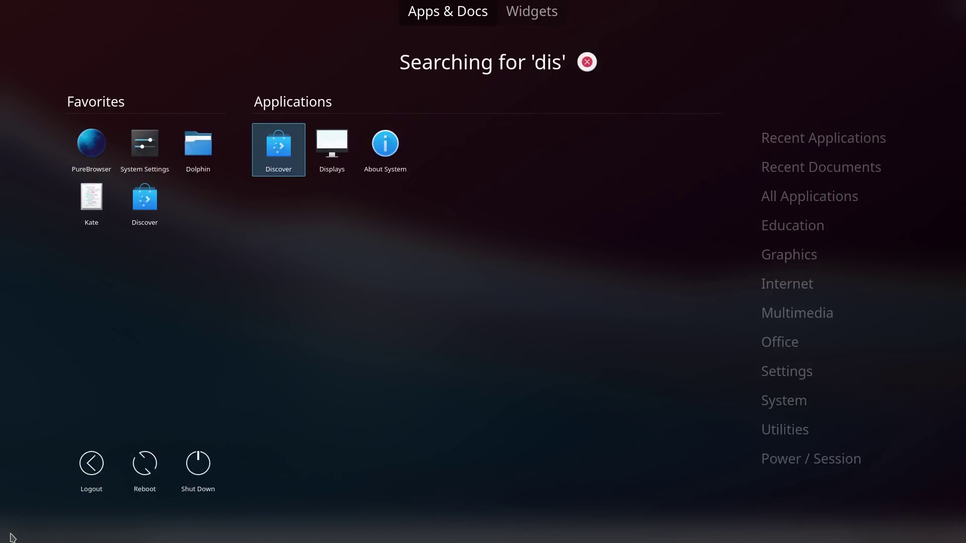
key(Return)
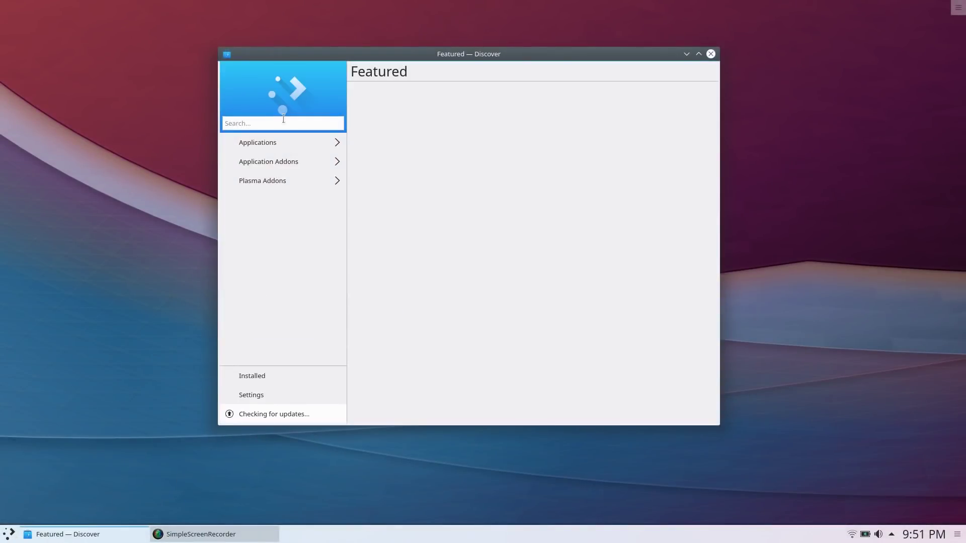
text(gimp)
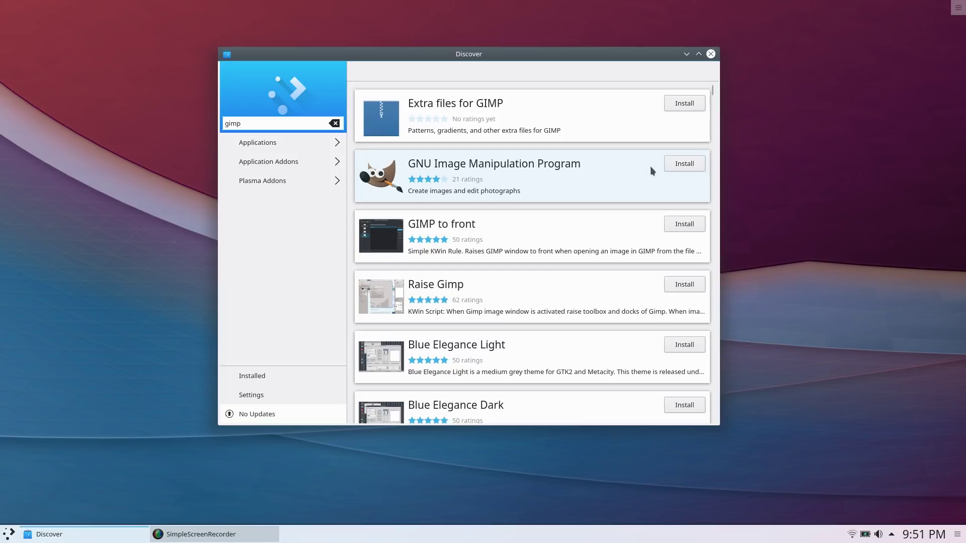
click(686, 166)
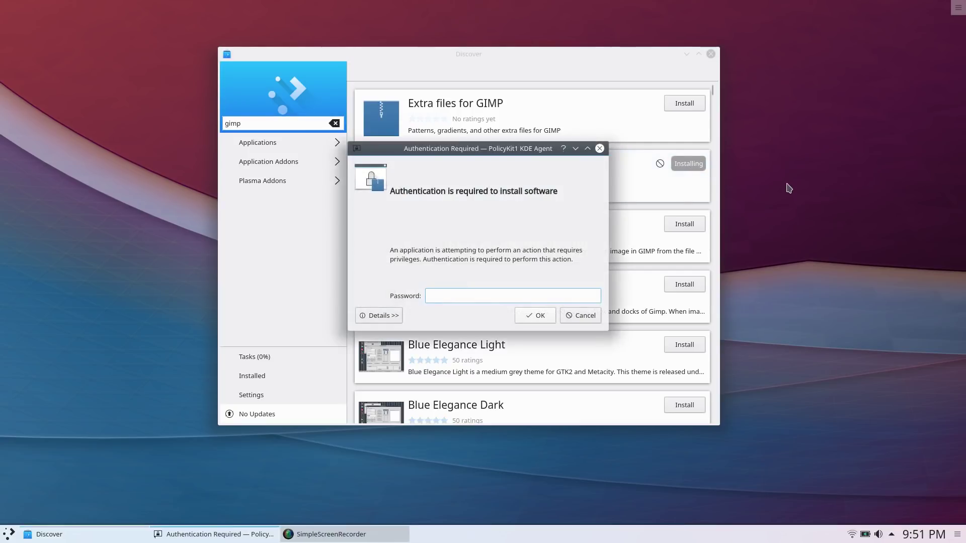
Enter the account password to authorise the GIMP installation, let it finish, then close Discover
text(********)
key(Return)
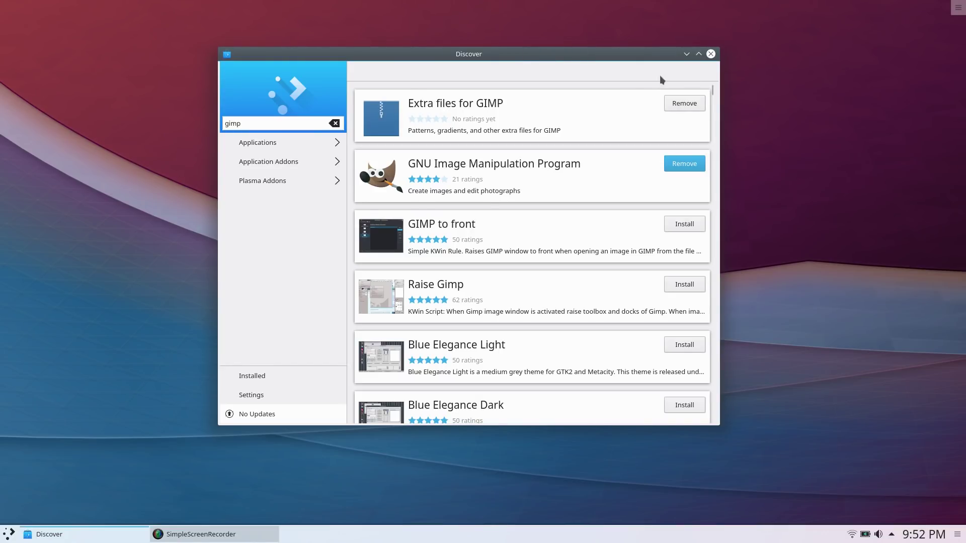
click(710, 53)
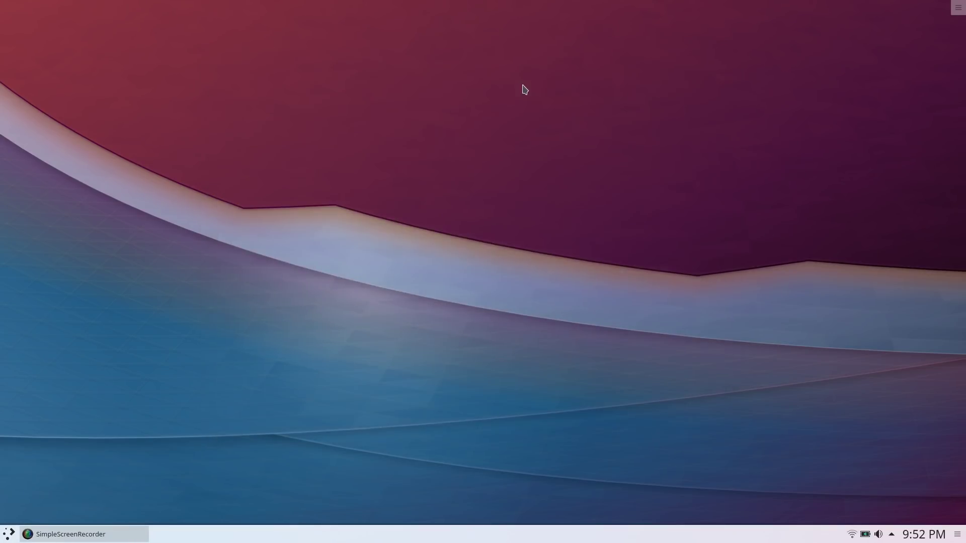
key(super)
text(g)
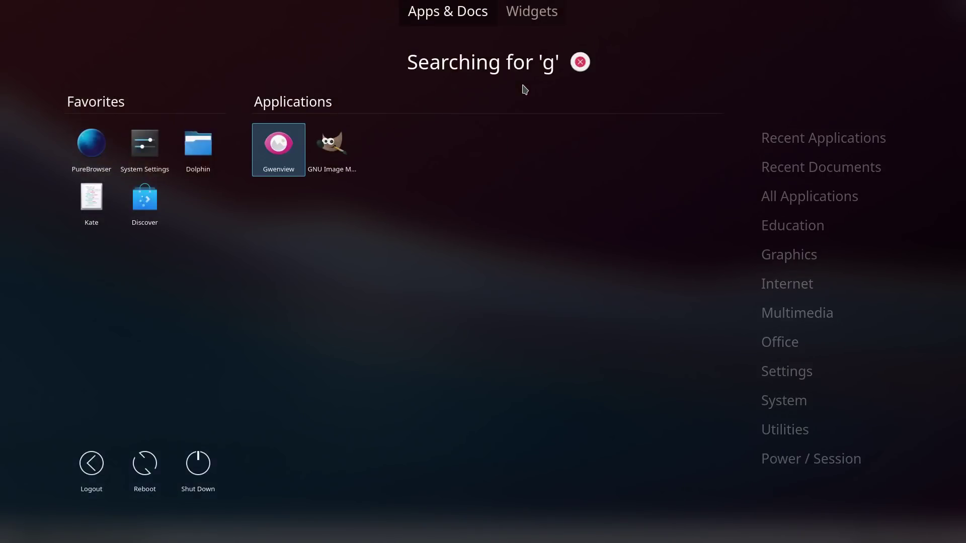
text(imp)
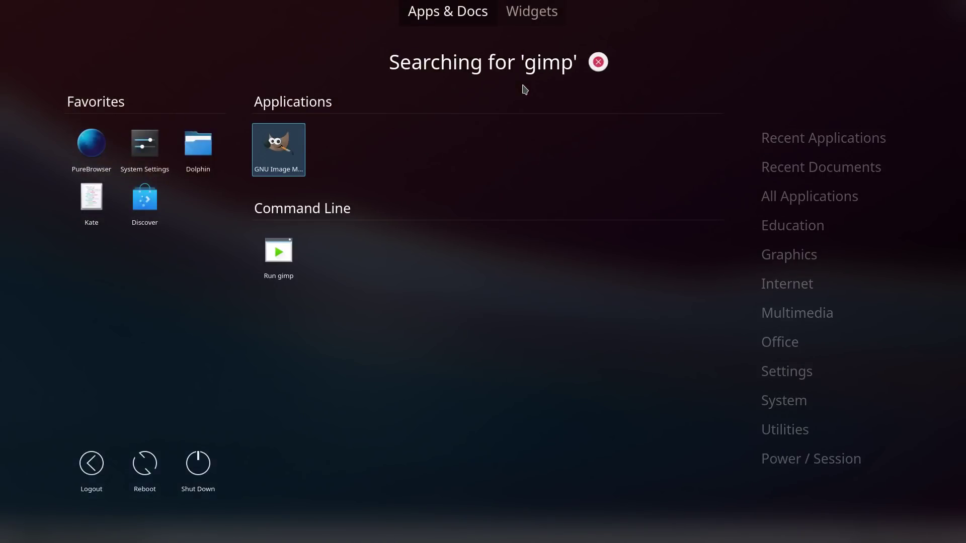
key(Return)
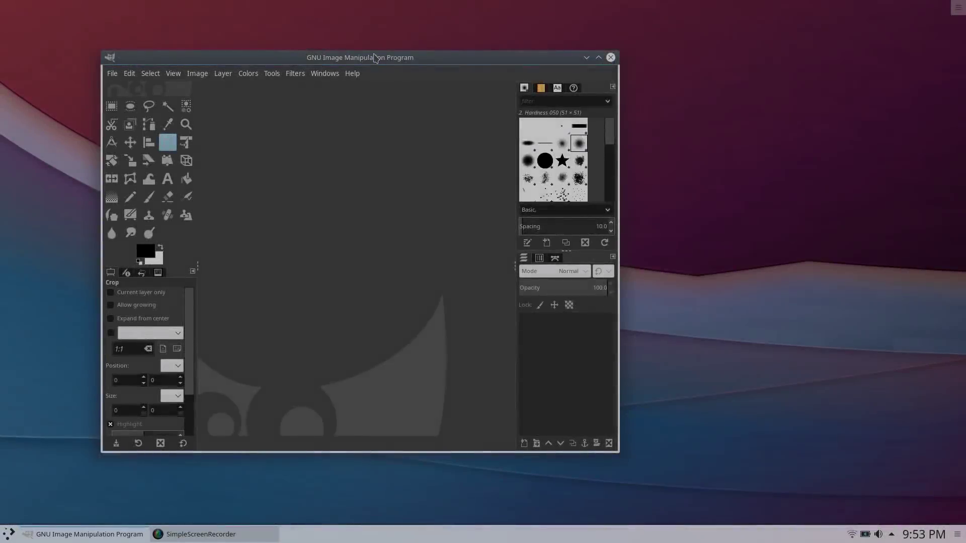
double_click(375, 58)
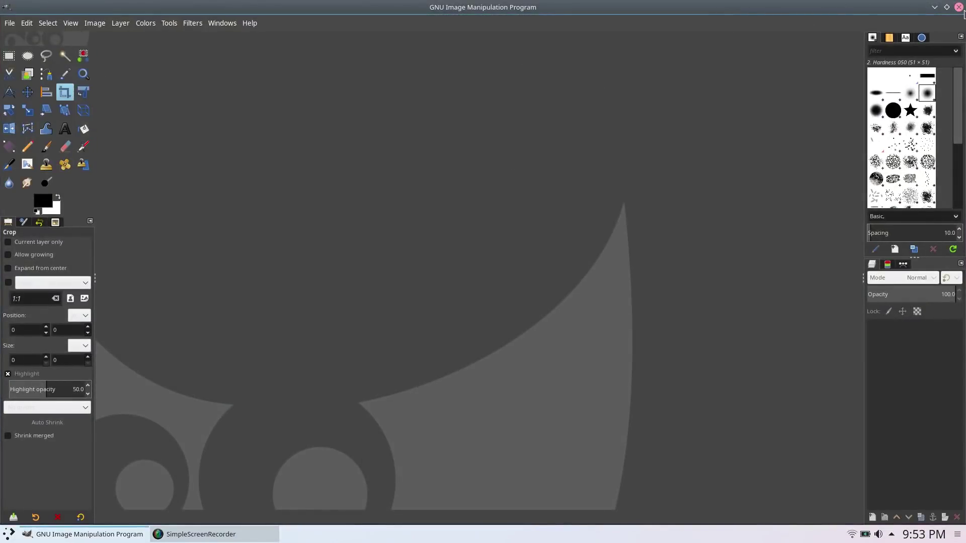
Close GIMP, launch Kate, view its About dialog (version 18.08.0), close Kate, and reopen the dashboard
click(958, 7)
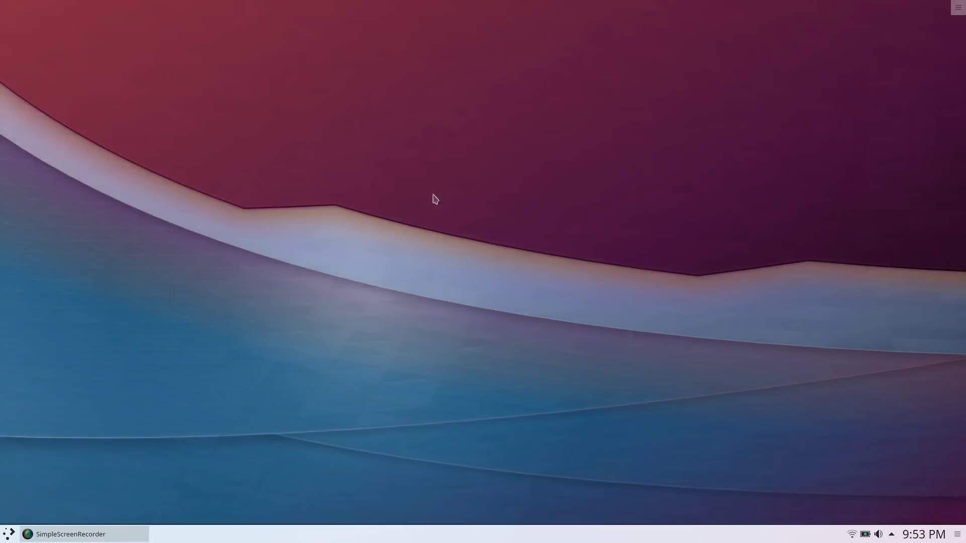
click(10, 536)
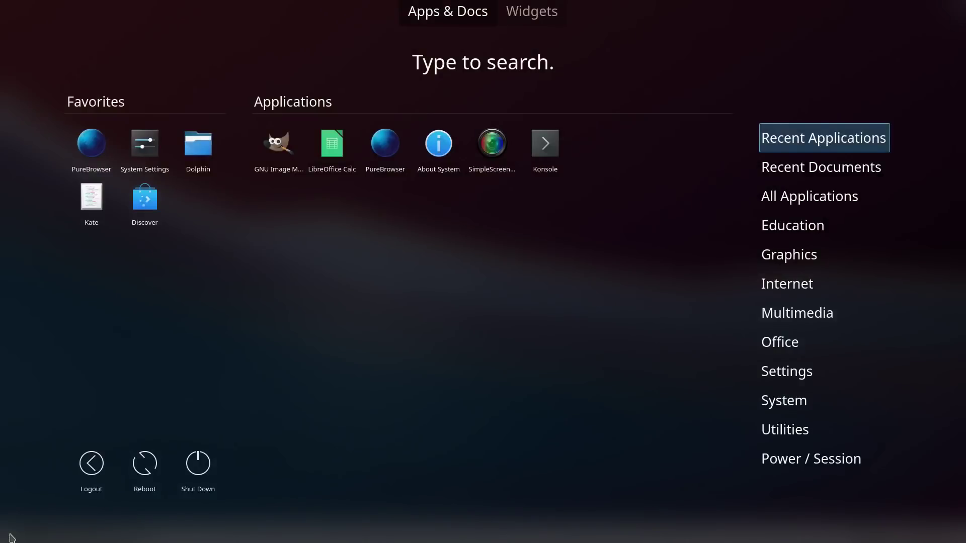
click(101, 204)
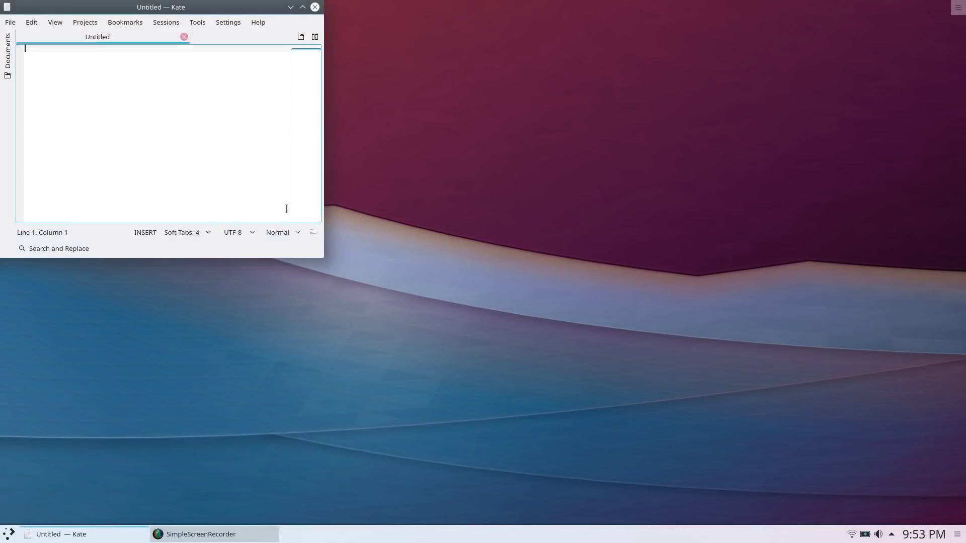
click(258, 23)
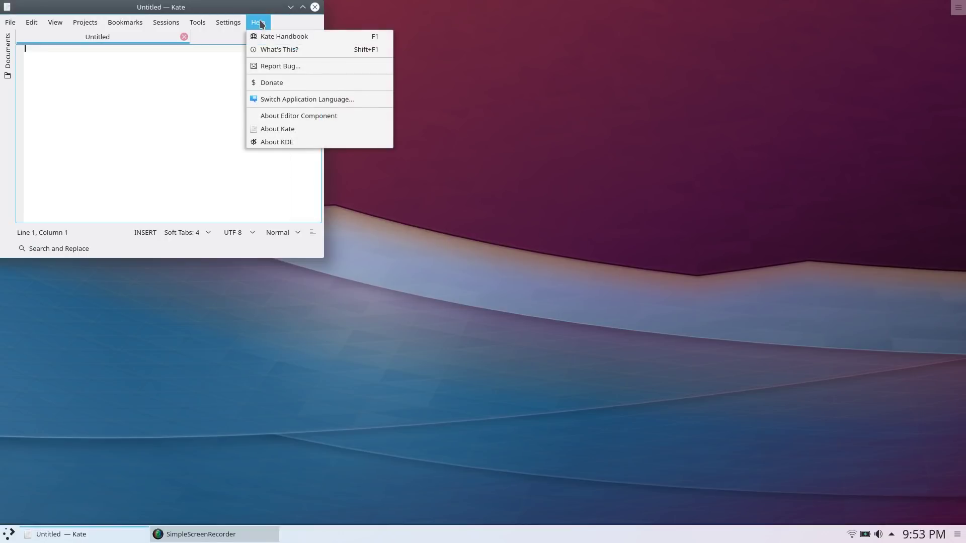
click(284, 128)
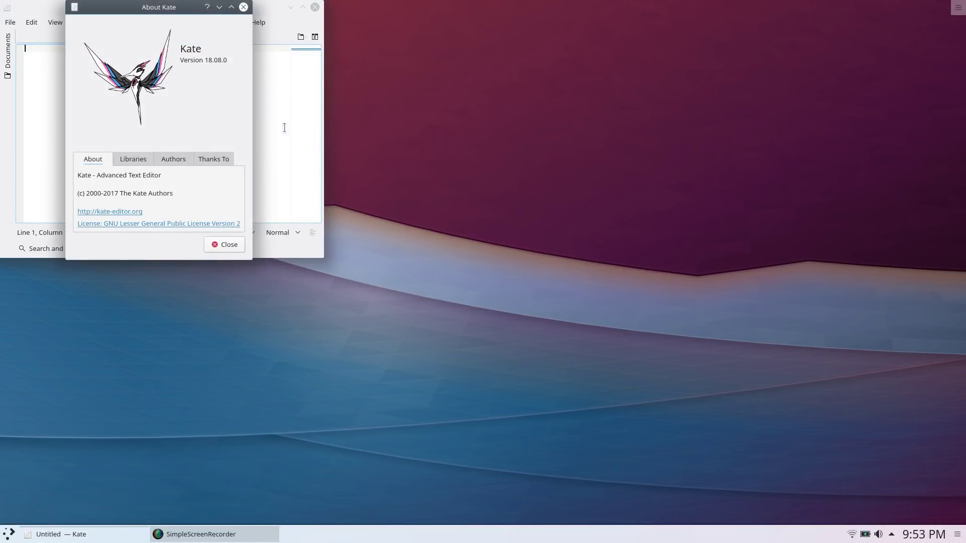
click(215, 246)
click(315, 7)
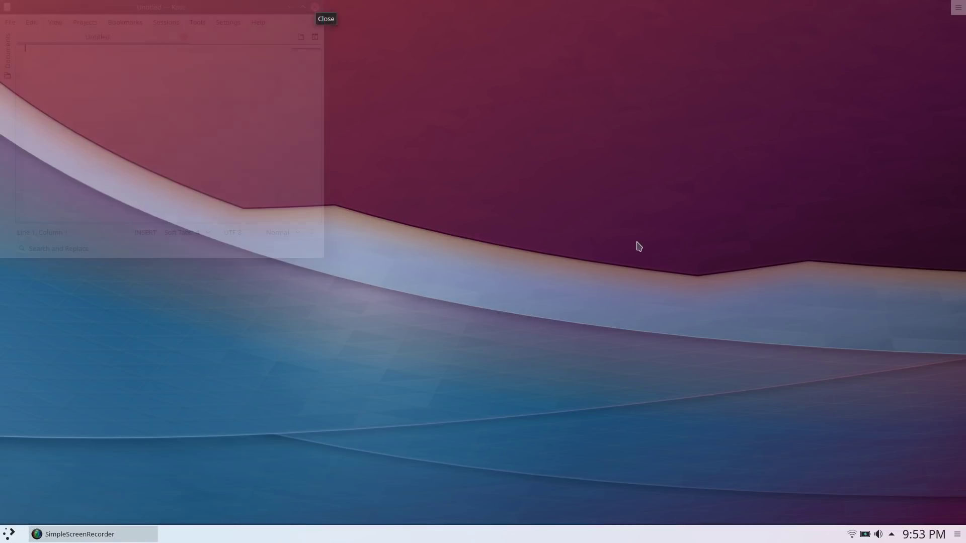
click(7, 535)
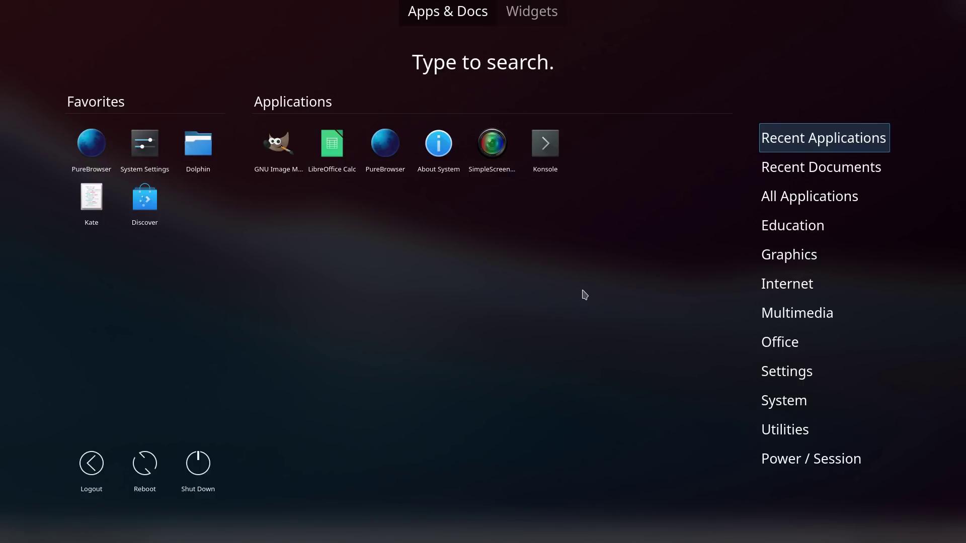
Launch System Settings and look over the Workspace Theme, Desktop Theme and cursor theme options
click(134, 150)
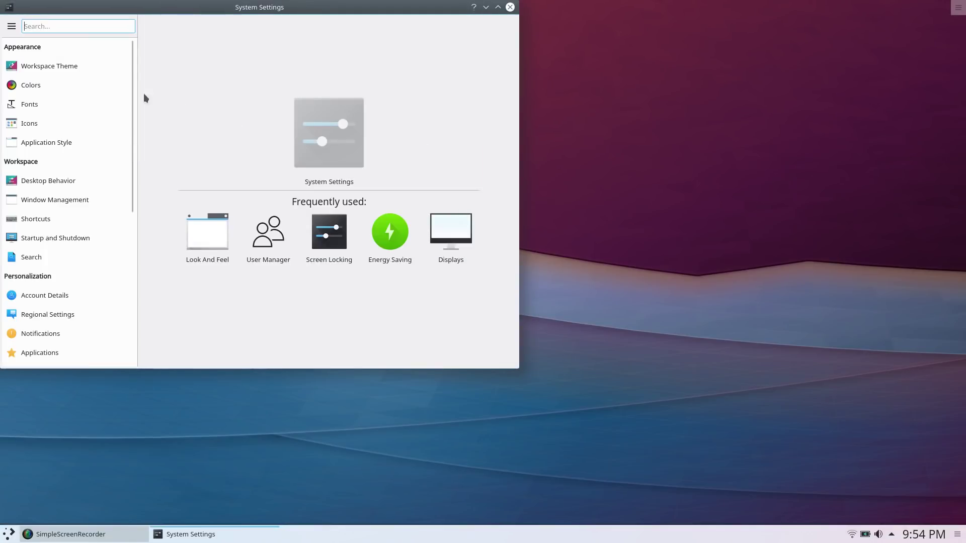
click(32, 61)
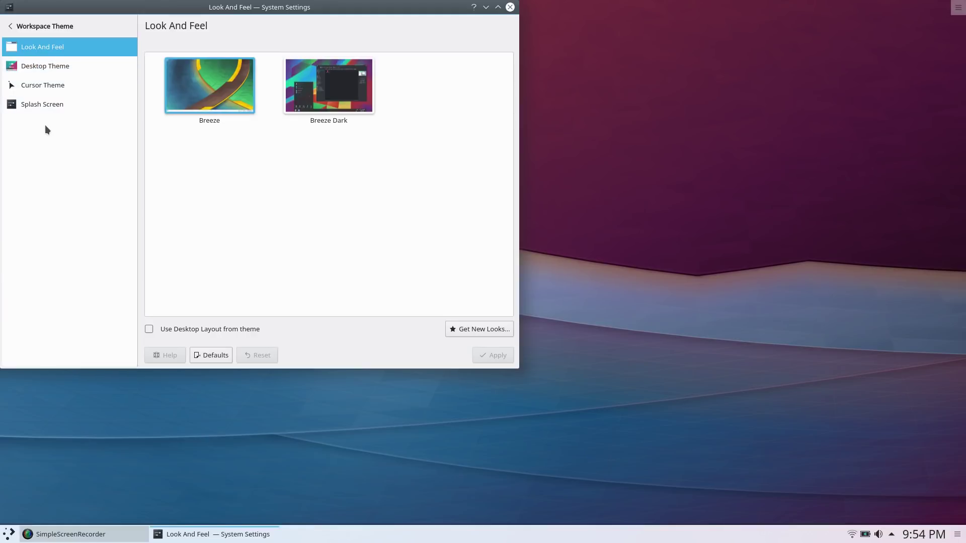
click(30, 66)
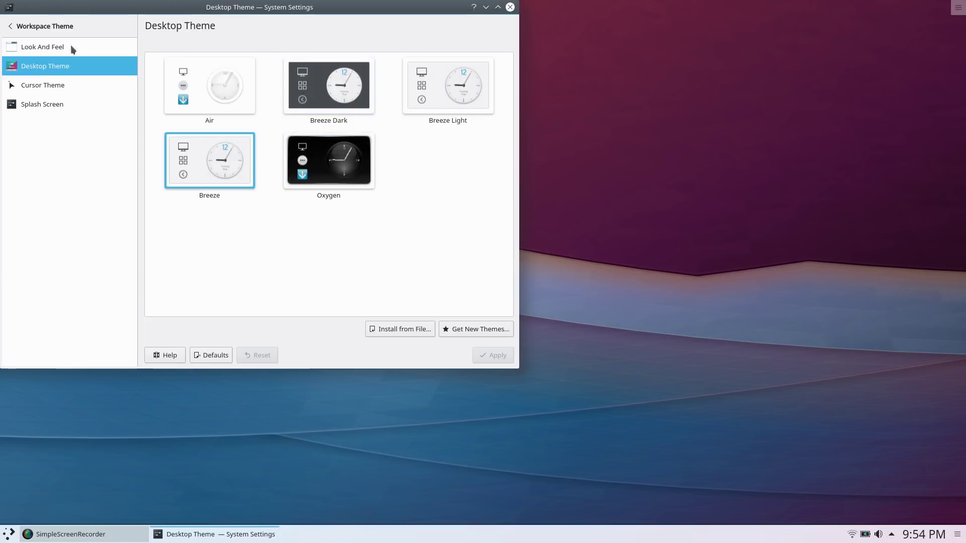
click(35, 102)
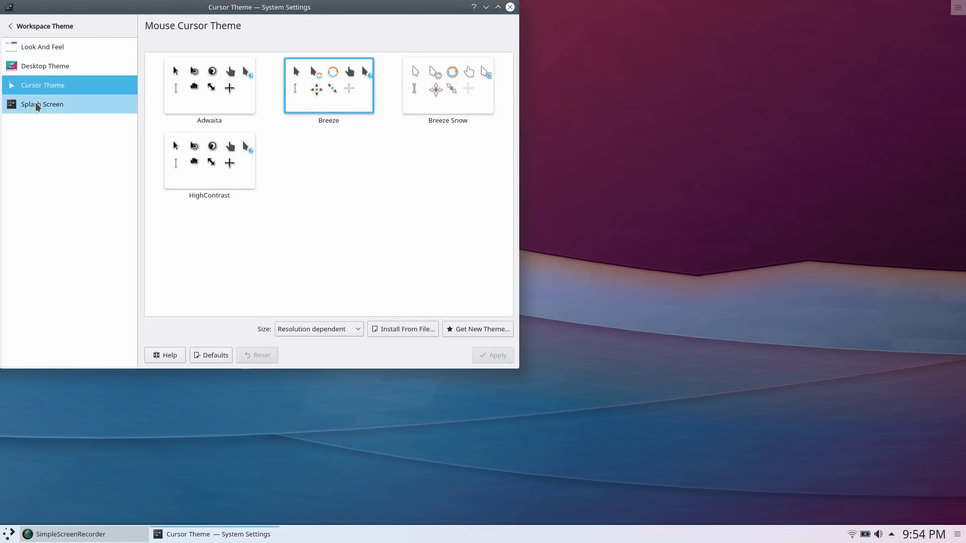
Browse the Desktop Effects list under Desktop Behavior
click(44, 181)
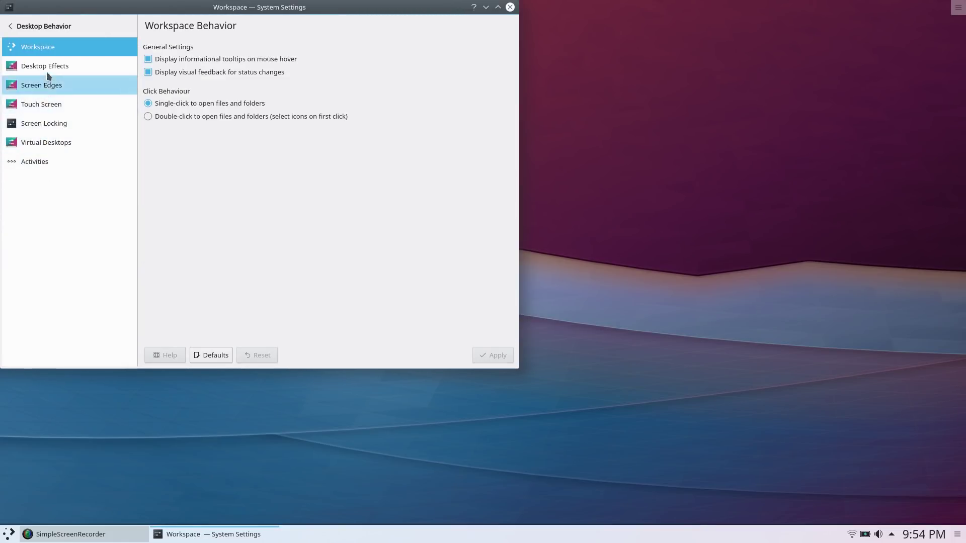
click(40, 70)
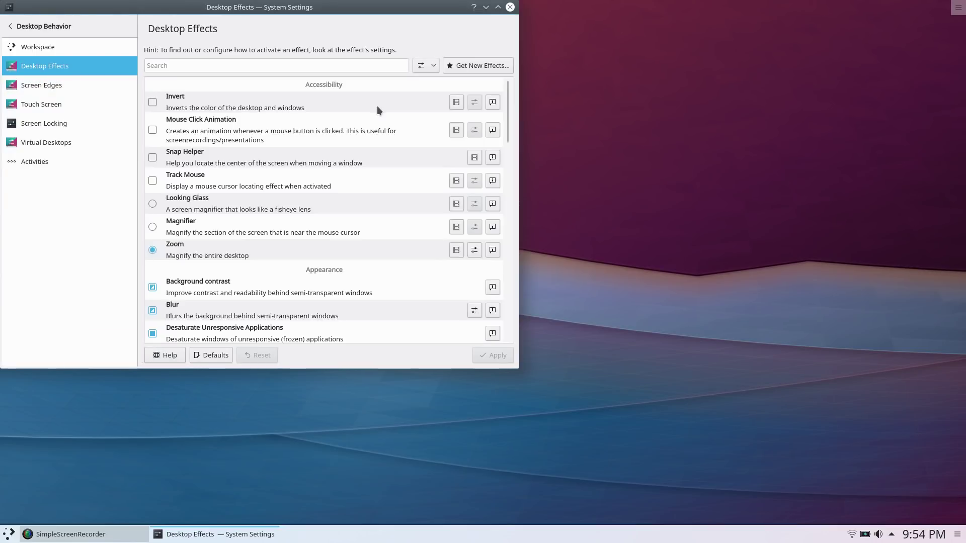
scroll(275, 203, down, 5)
scroll(274, 206, down, 10)
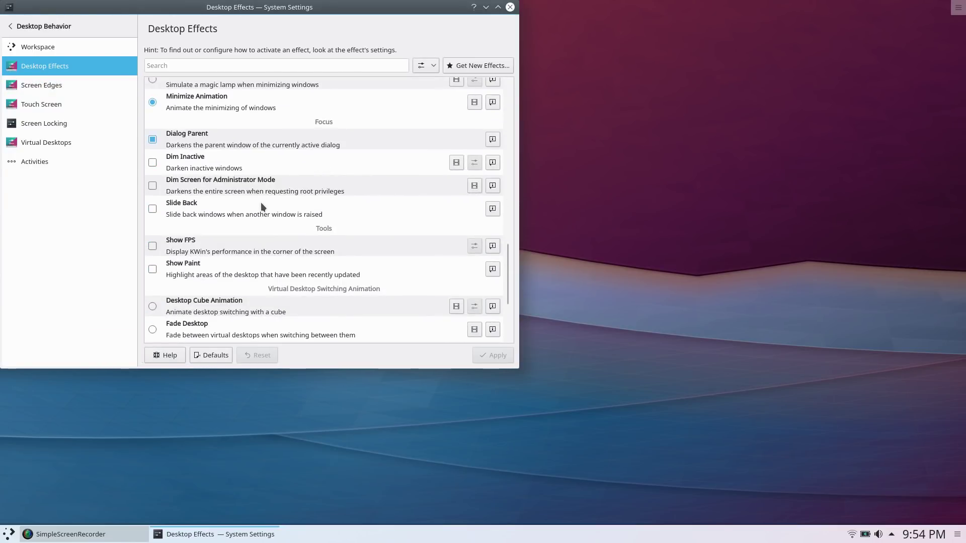
scroll(263, 206, down, 5)
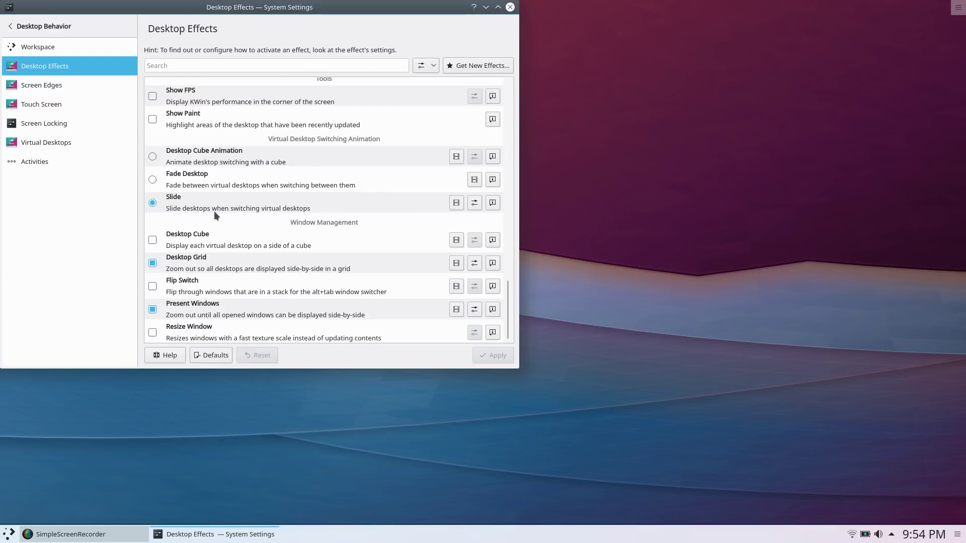
scroll(213, 210, up, 12)
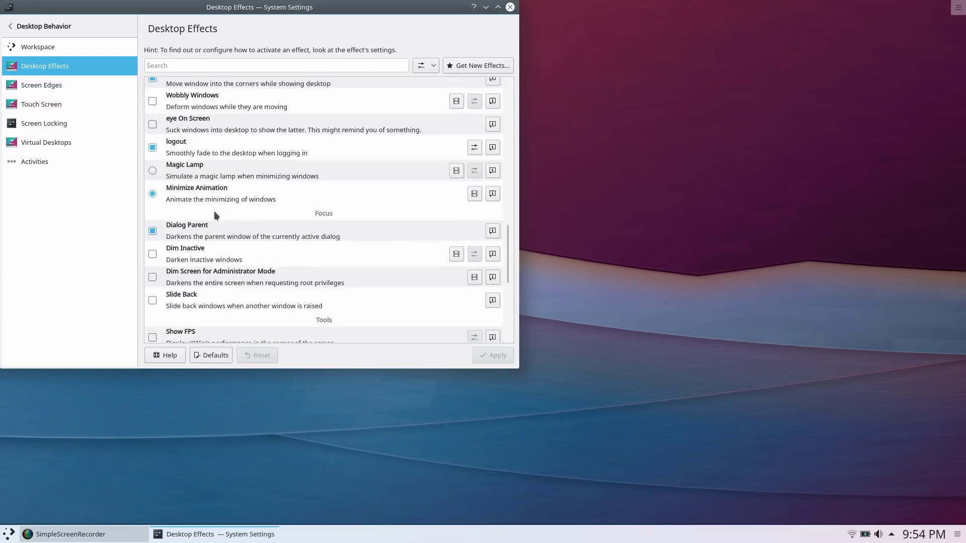
scroll(213, 211, up, 3)
Enable and apply the Wobbly Windows effect, then drag the window to see it wobble
click(152, 191)
click(480, 353)
drag(319, 10, 598, 34)
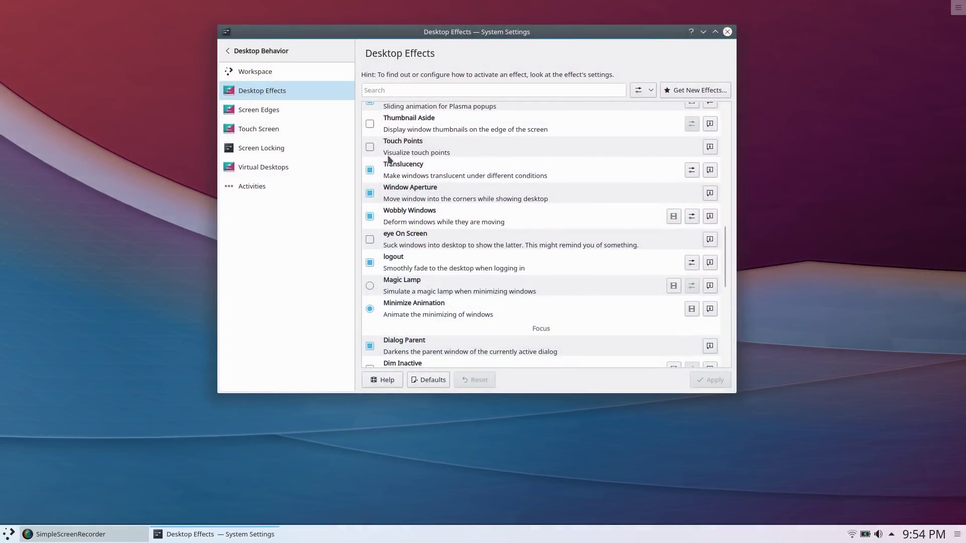
Return to the settings categories overview, then close System Settings
click(239, 52)
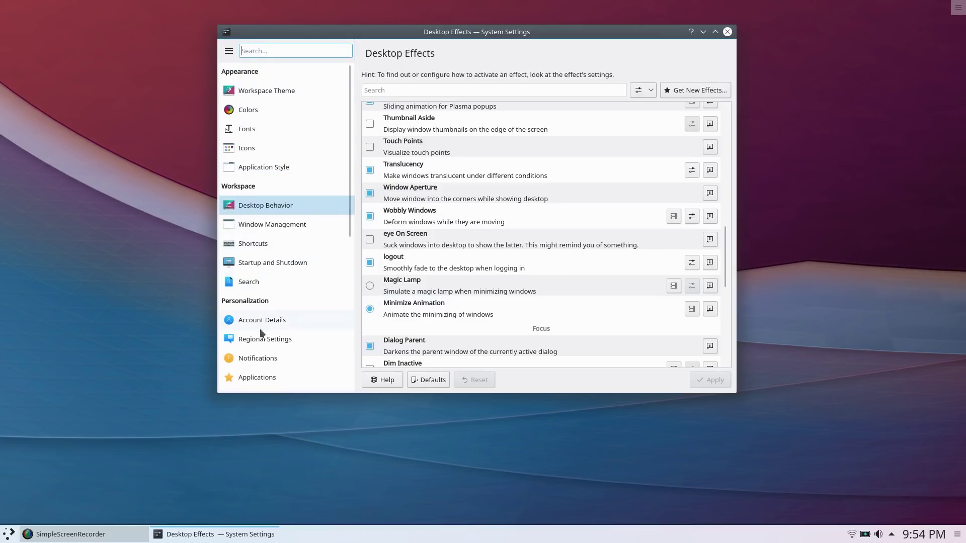
scroll(264, 225, down, 5)
scroll(264, 223, up, 4)
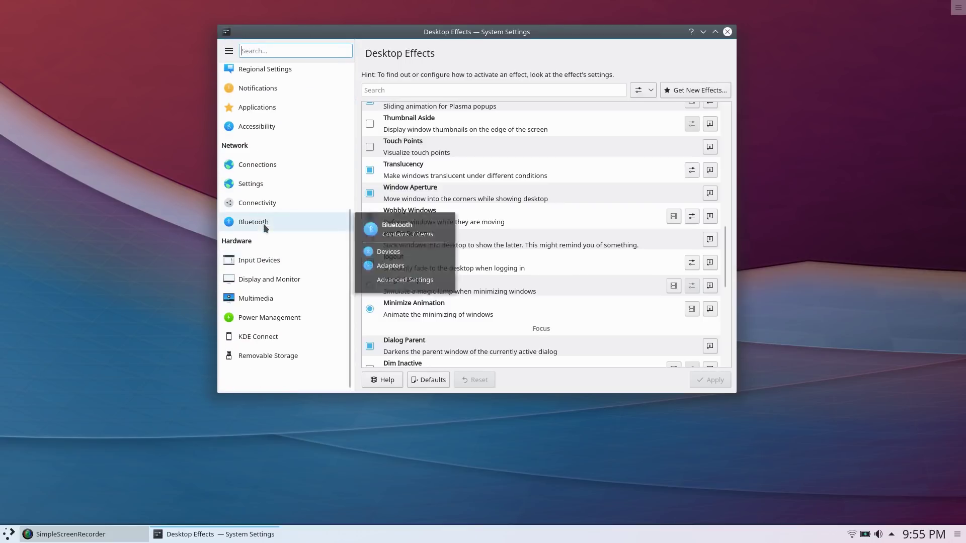
scroll(261, 297, up, 9)
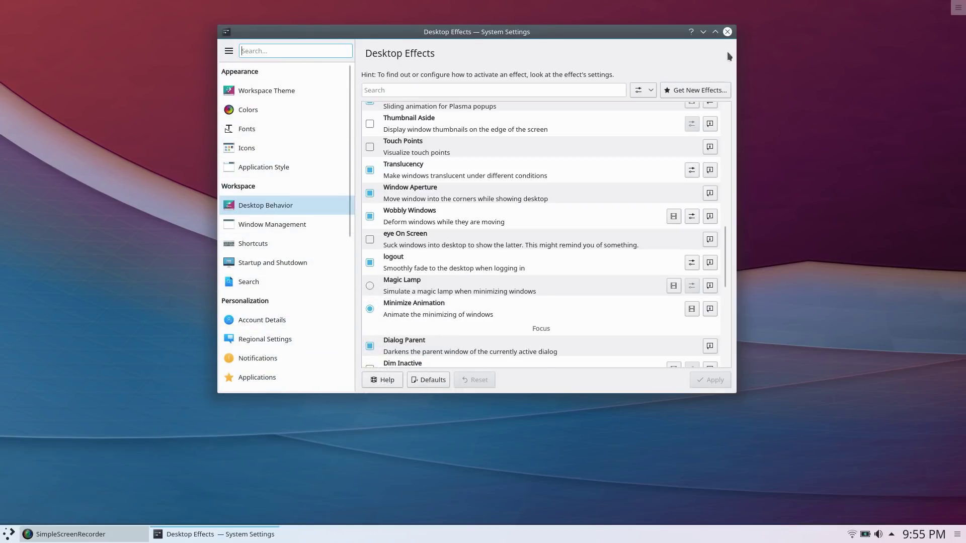
click(727, 32)
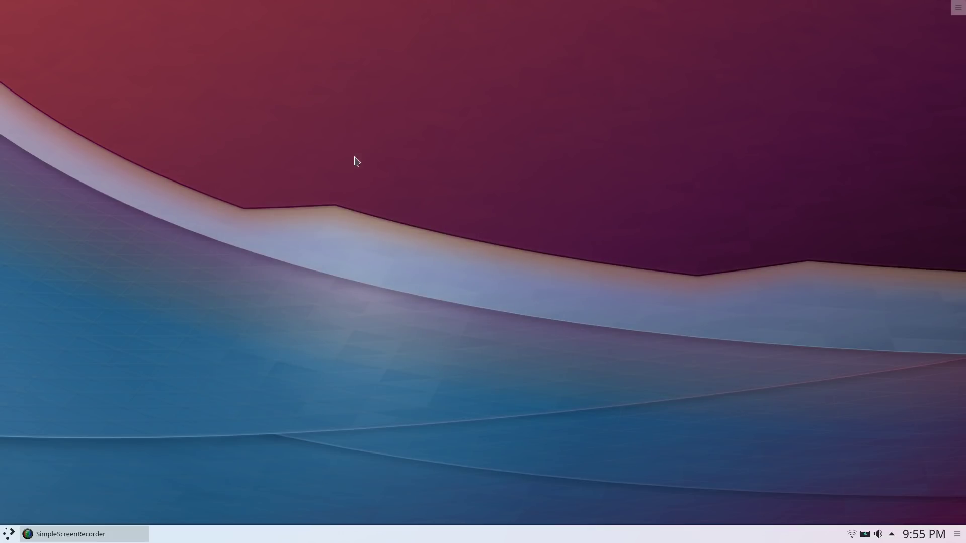
Show the February calendar from the taskbar clock, dismiss it, and open the Application Dashboard
click(914, 538)
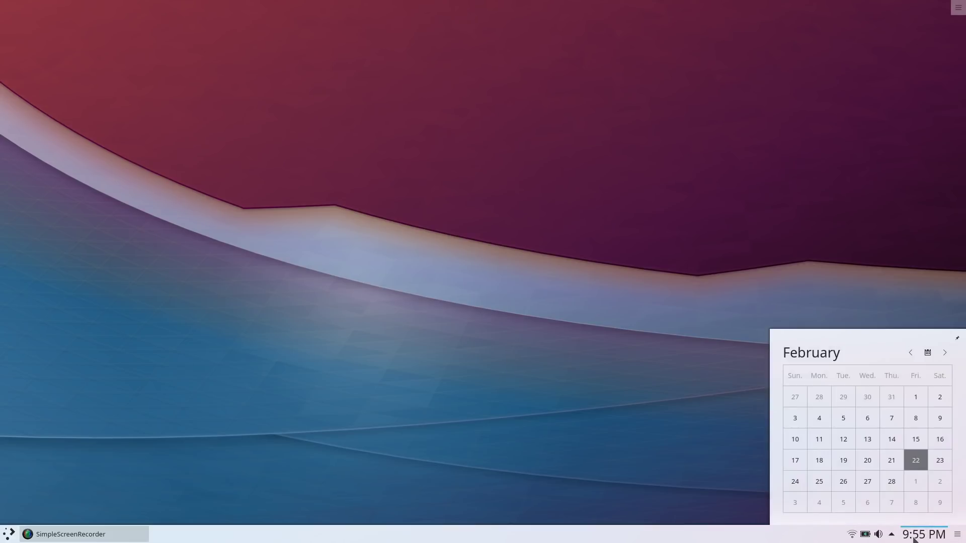
click(641, 374)
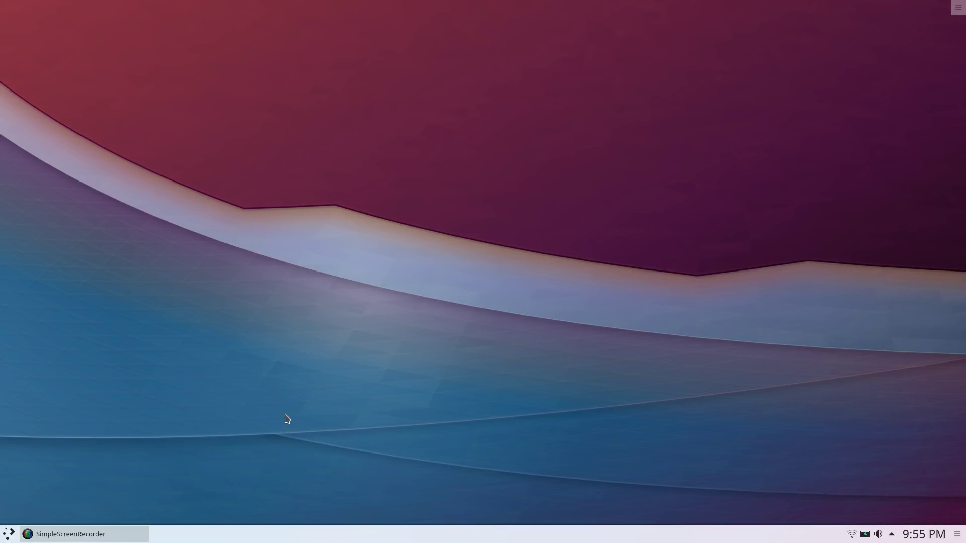
click(4, 538)
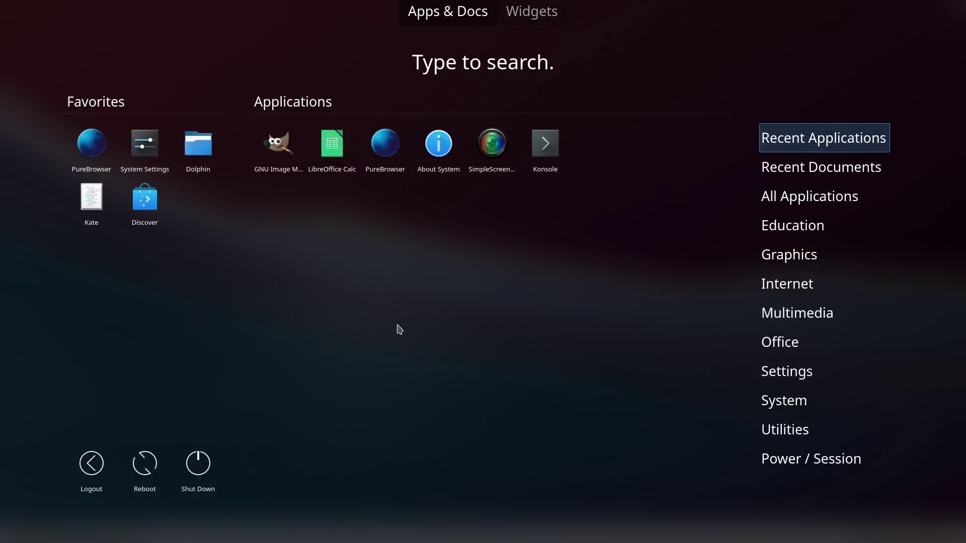
Open Discover, browse the installed software list, and return to the software sources page
click(144, 197)
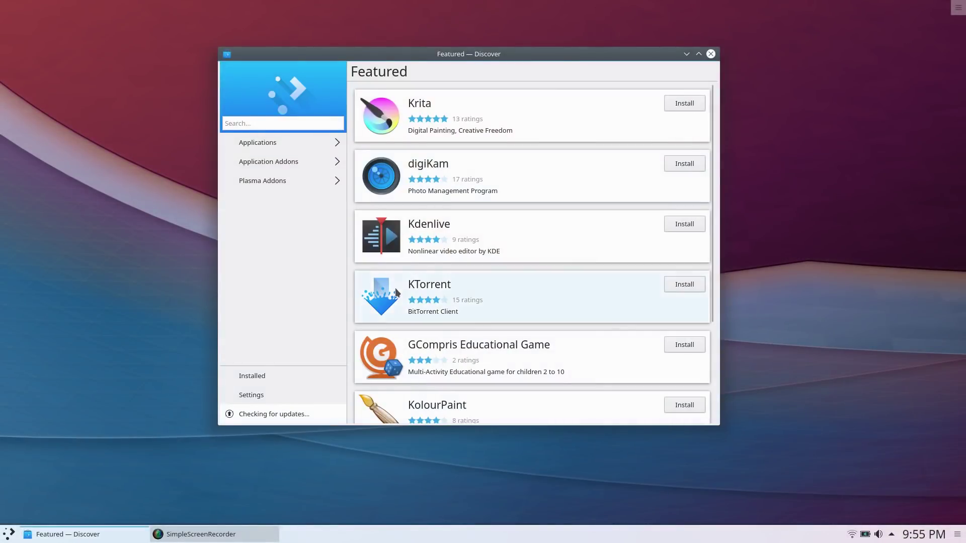
click(295, 396)
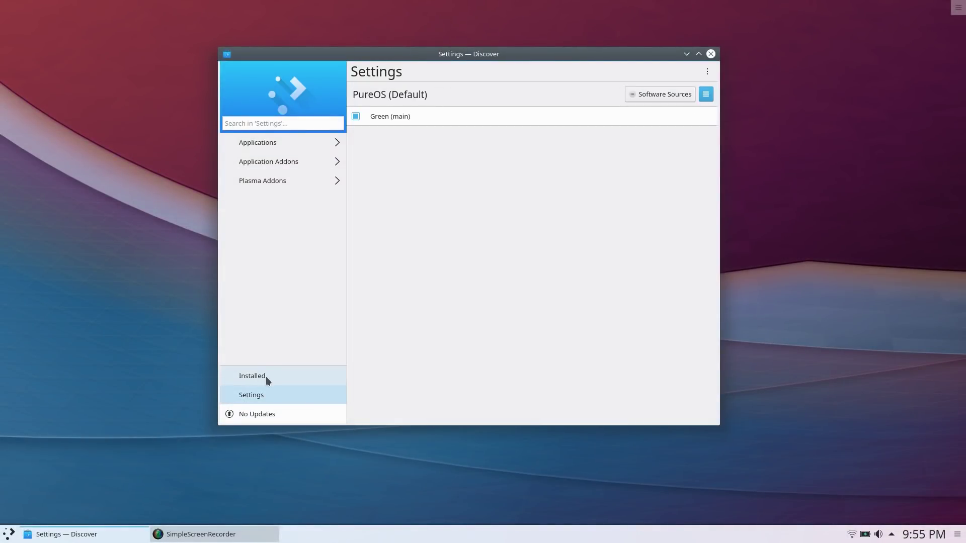
click(265, 376)
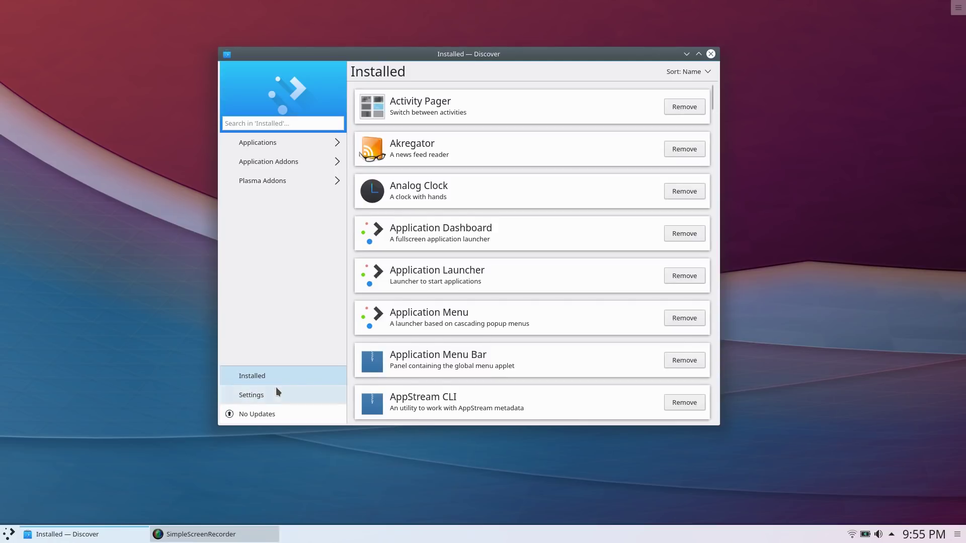
scroll(434, 282, down, 3)
scroll(434, 282, down, 3)
scroll(434, 281, up, 7)
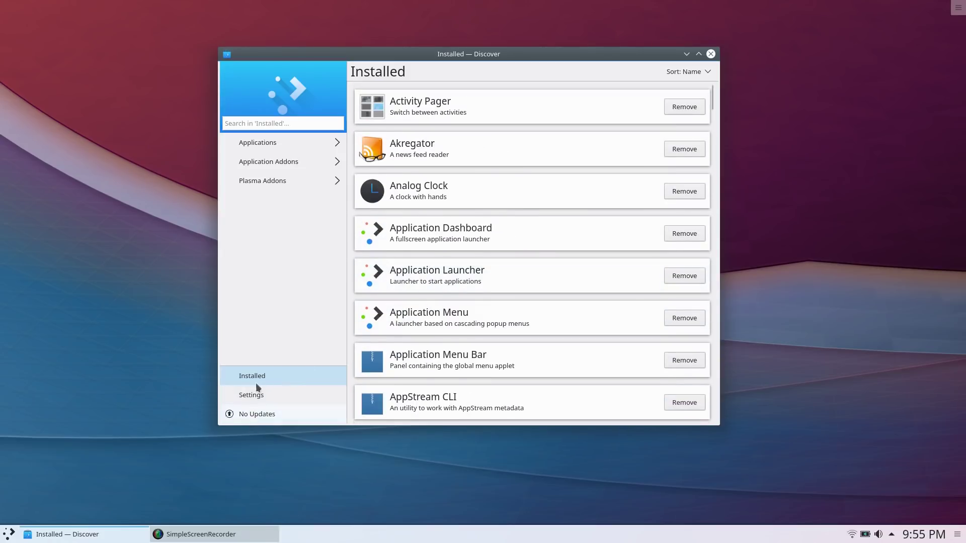
click(263, 400)
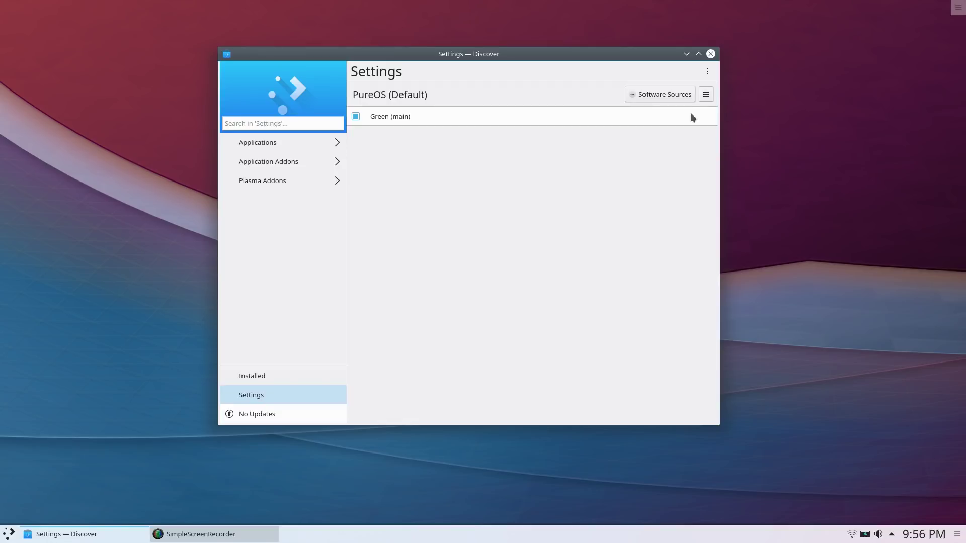
Look over the PureOS Green (main) source's options and Discover's additional options menu
click(706, 94)
click(707, 71)
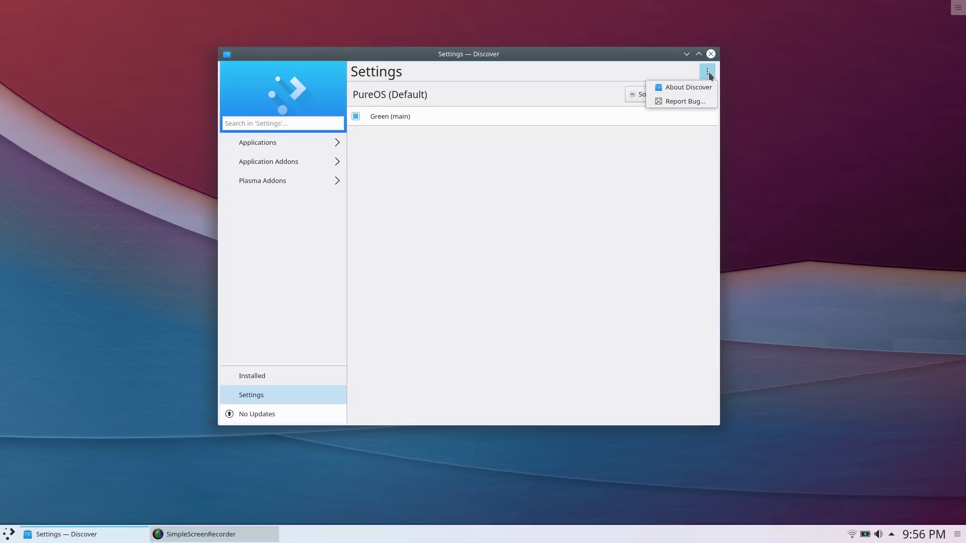
click(580, 73)
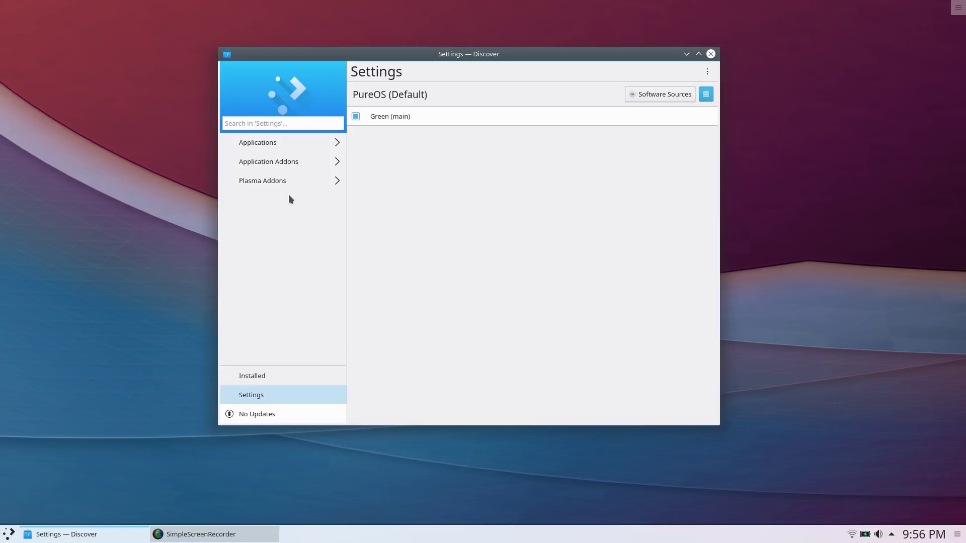
Search Discover for 'snap', which finds nothing, and bring up the application launcher
click(265, 124)
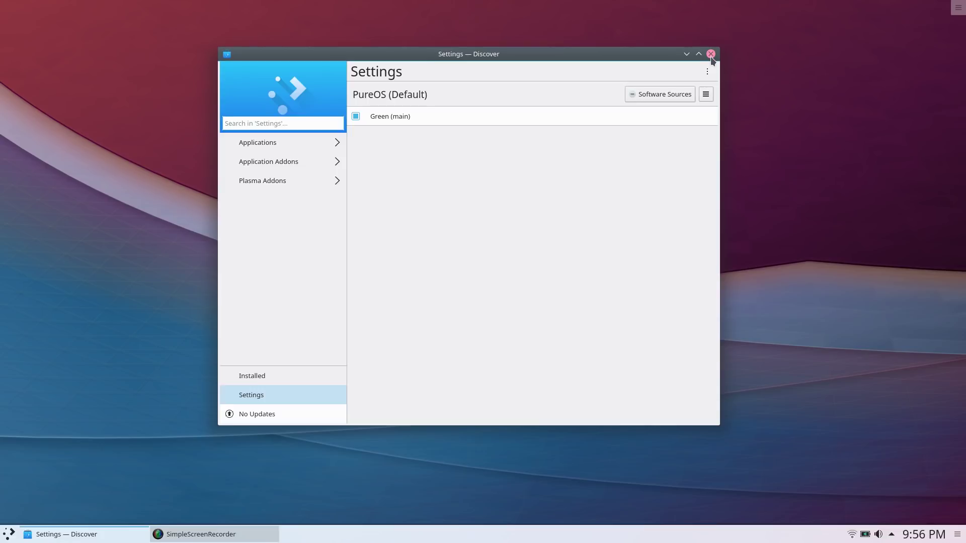
text(snapd)
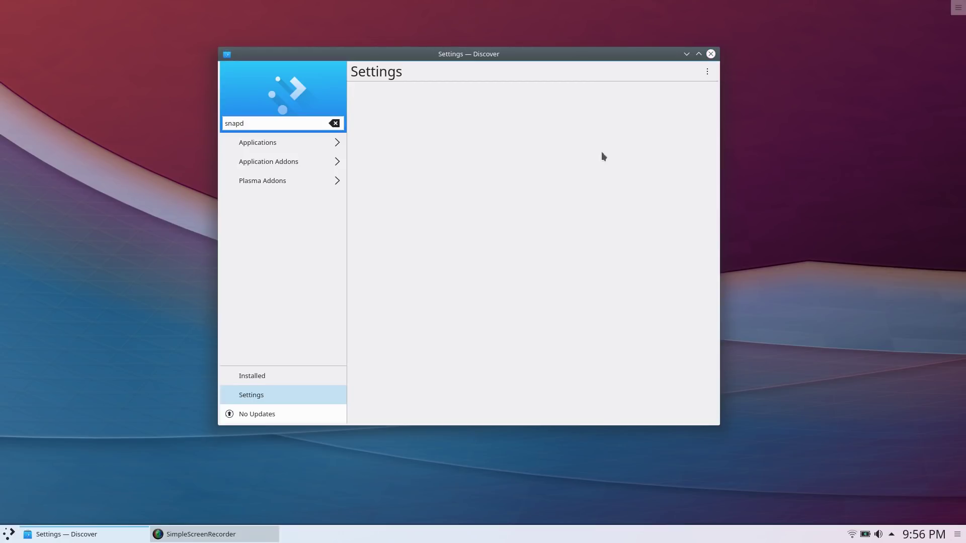
click(9, 534)
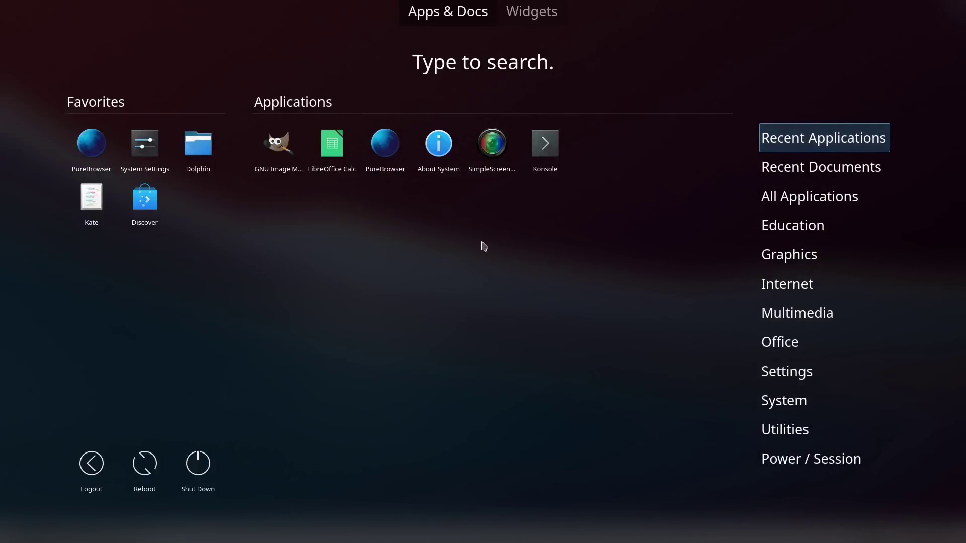
Run 'sudo apt install snapd' in Konsole, authenticate and confirm with y, then reopen Discover's search
click(556, 158)
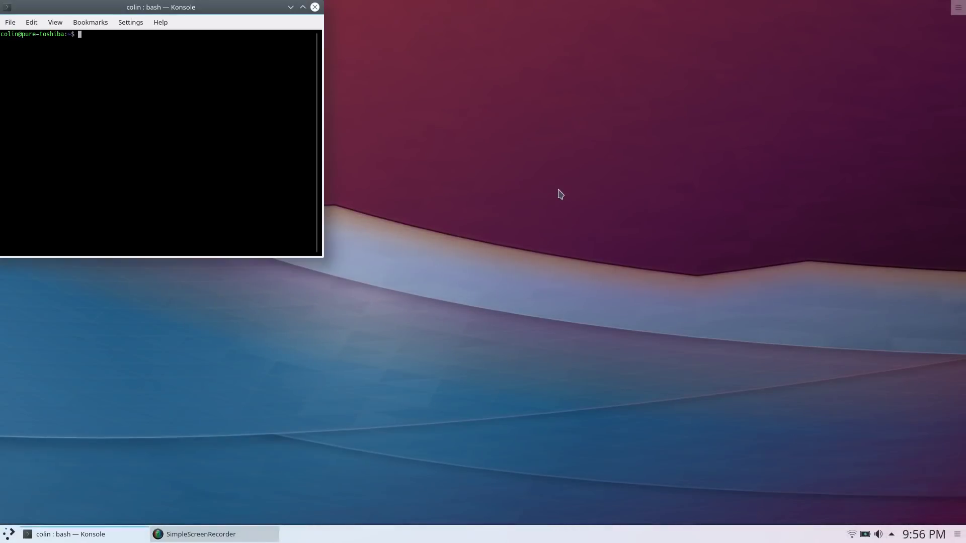
text(sudo apt install snapd)
key(Return)
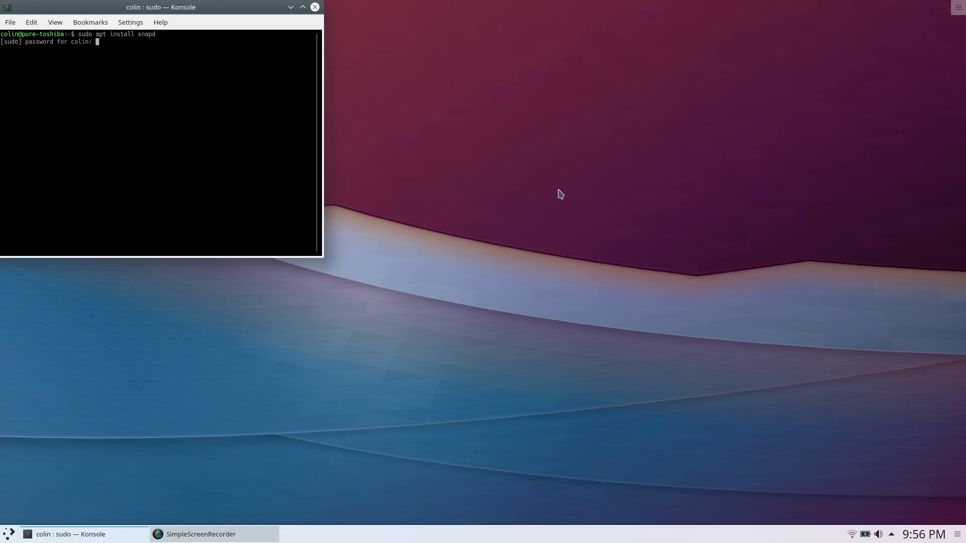
key(Return)
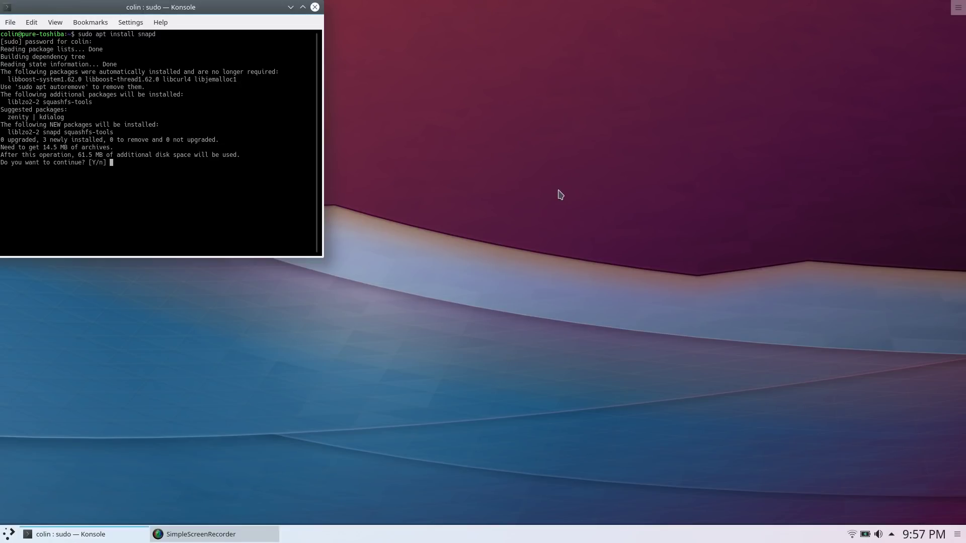
text(y)
key(Return)
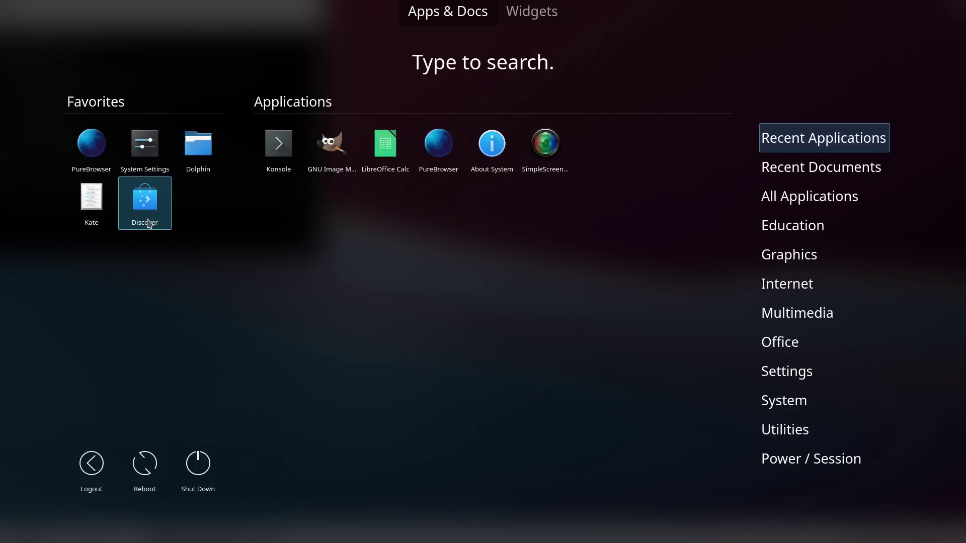
click(148, 220)
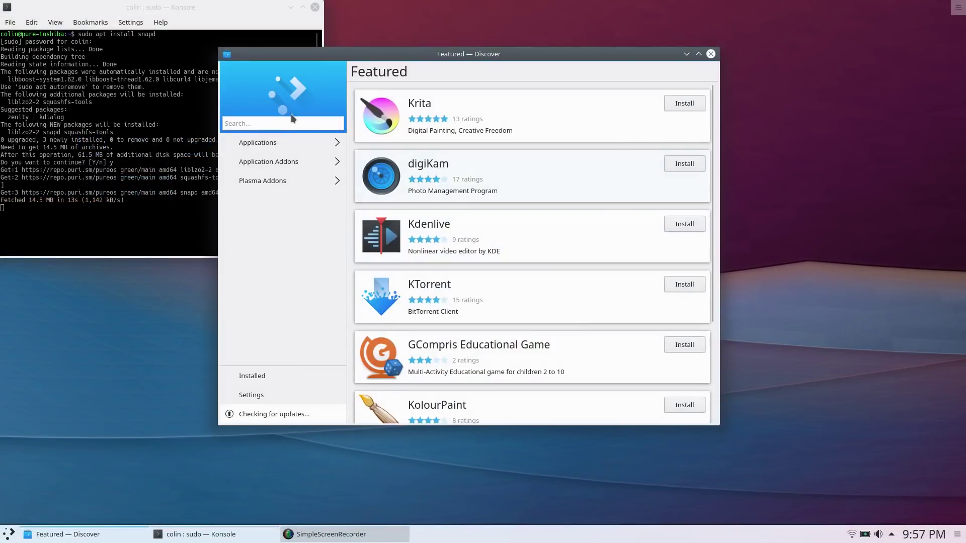
click(268, 123)
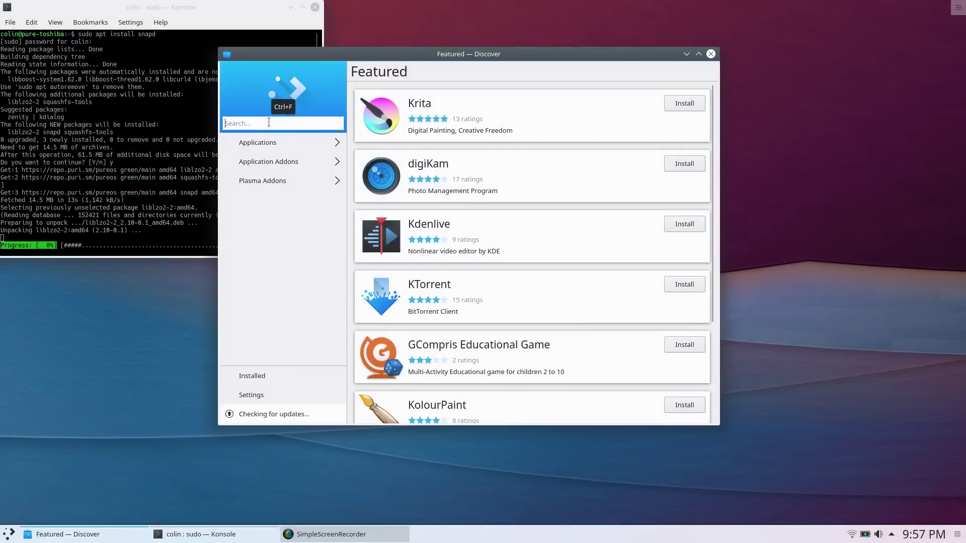
Search Discover for 'telegram', scroll through the theme-only results, and close Discover
text(telegram)
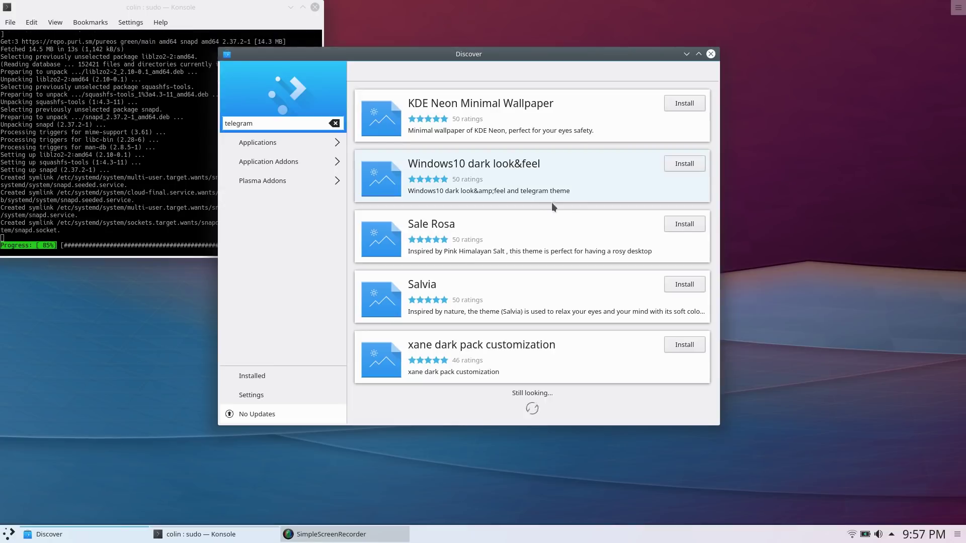
scroll(500, 197, down, 3)
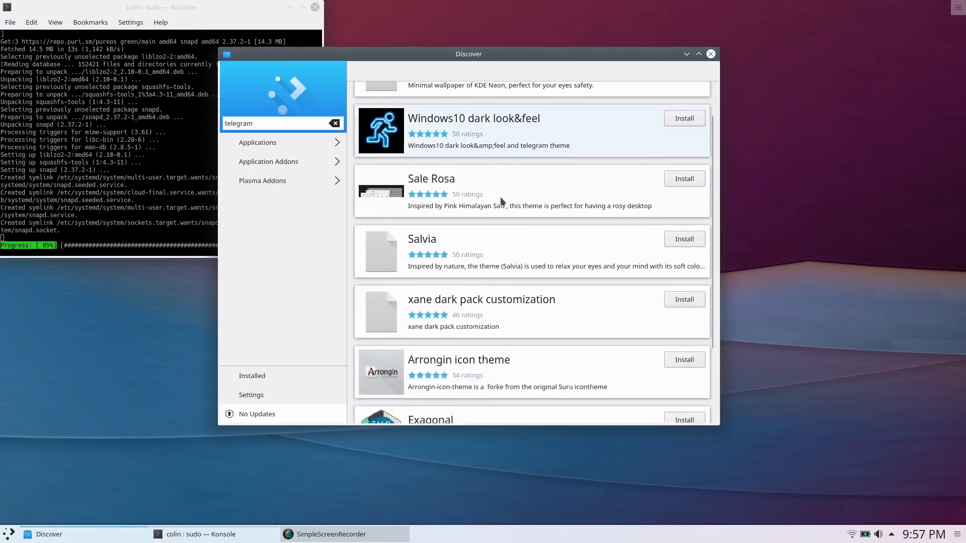
scroll(500, 197, up, 3)
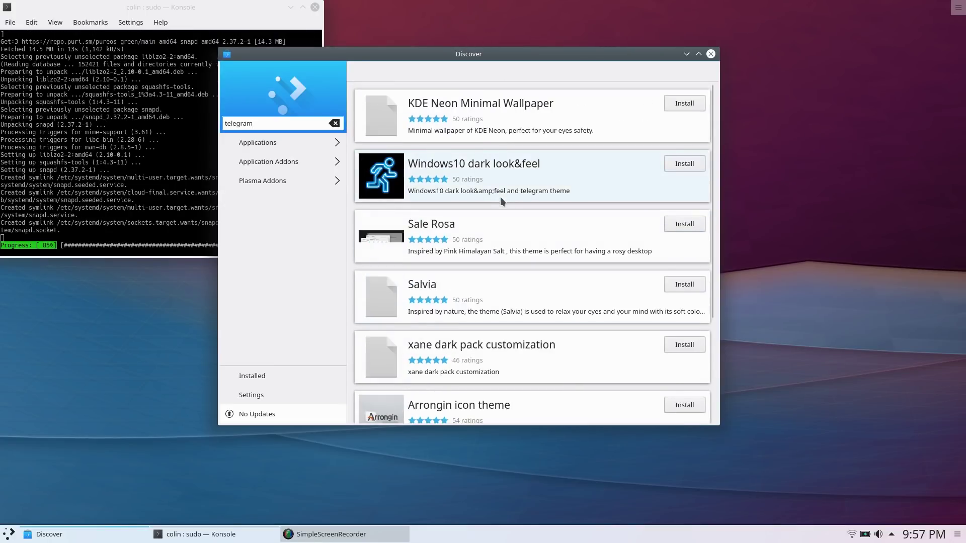
scroll(500, 198, down, 3)
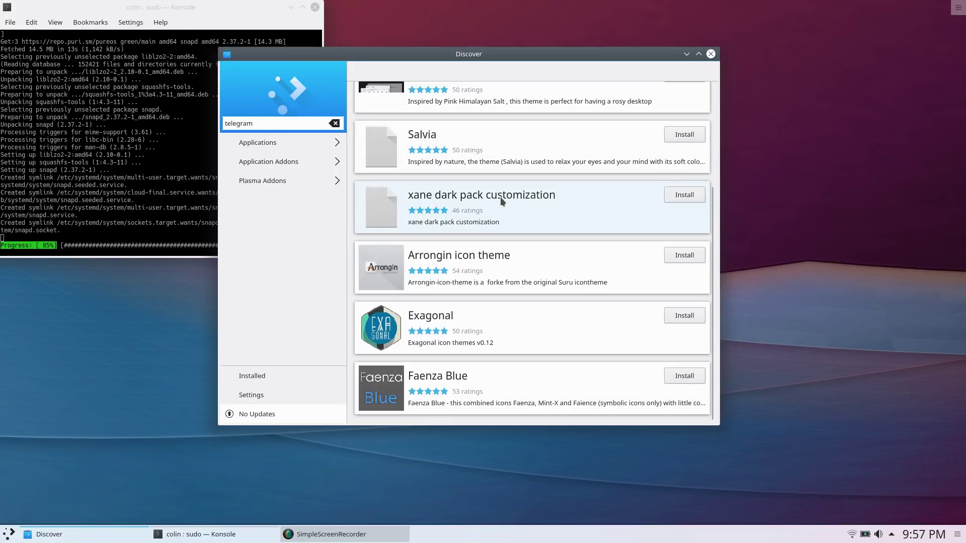
scroll(500, 197, up, 3)
scroll(500, 197, down, 3)
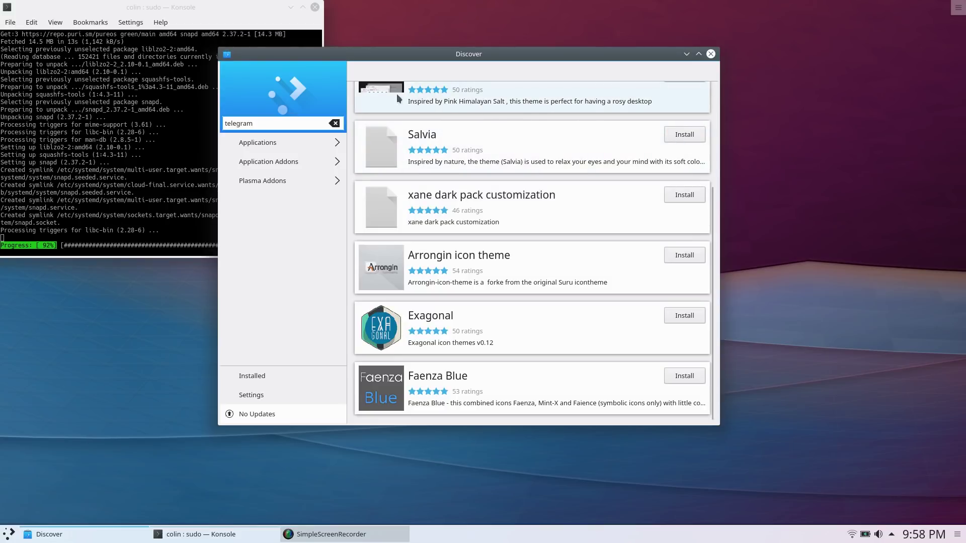
click(710, 54)
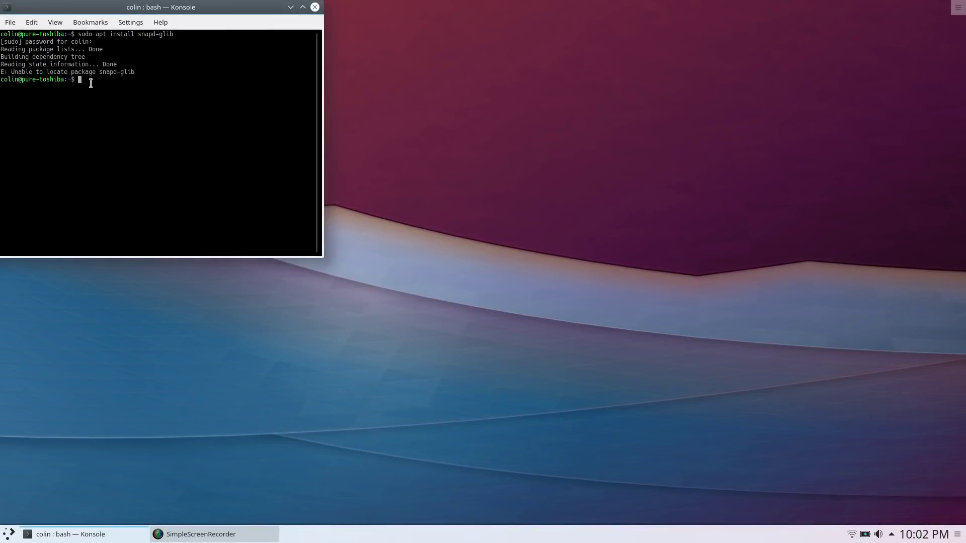
Try 'sudo apt install plasma-discover-flatpak-backend' (package not found), then close Konsole and open the launcher
text(sudo apt)
text(-discover-flatpak-backend)
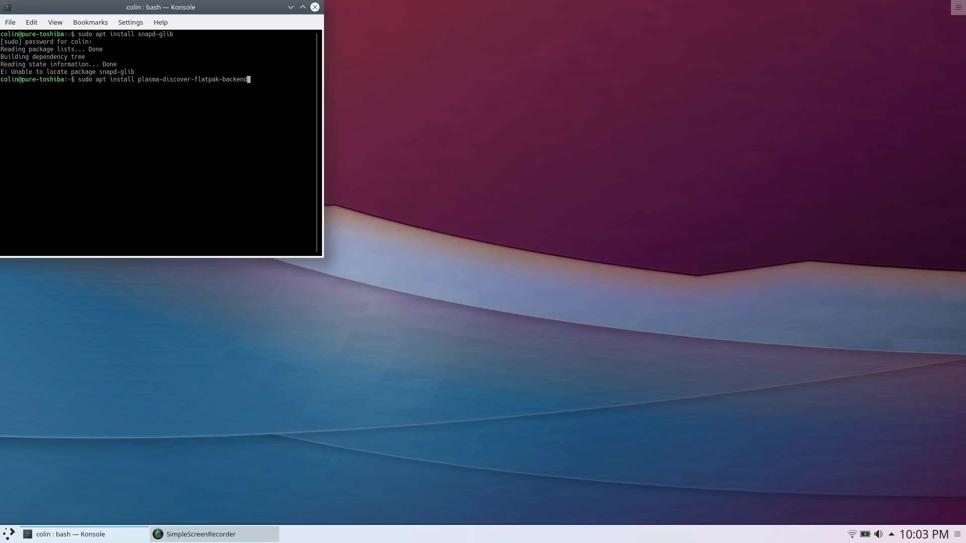
key(Return)
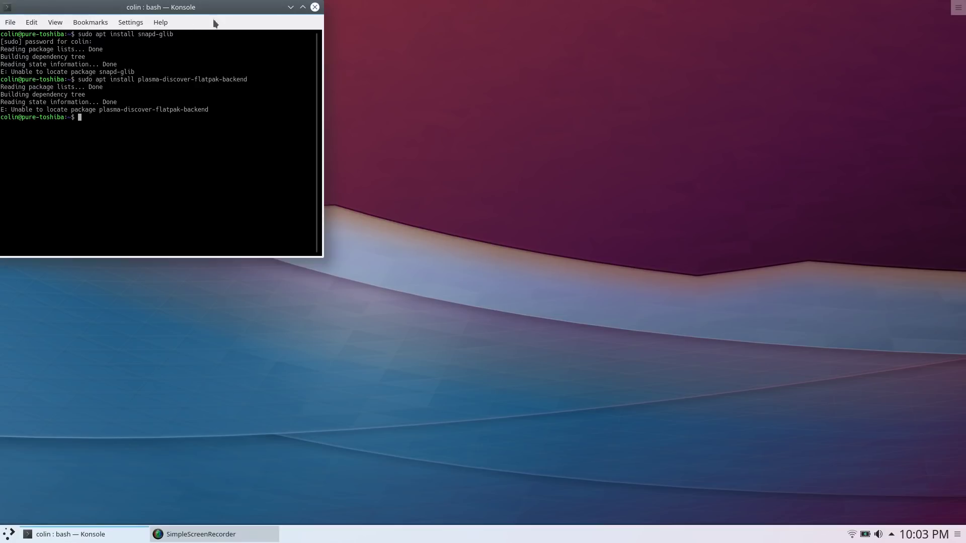
click(314, 7)
key(super)
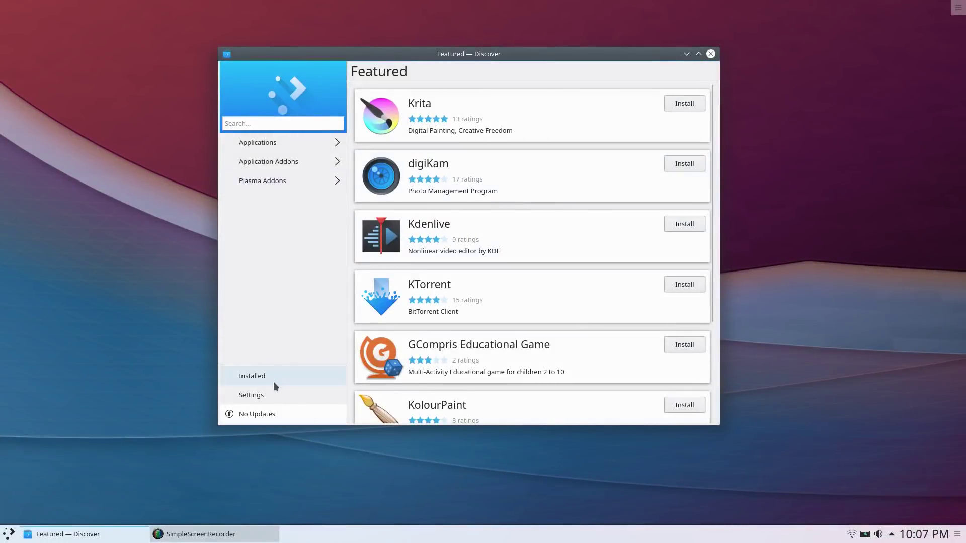
Repeat the 'telegram' search in Discover, clear it back to Featured, and go to Settings
click(252, 144)
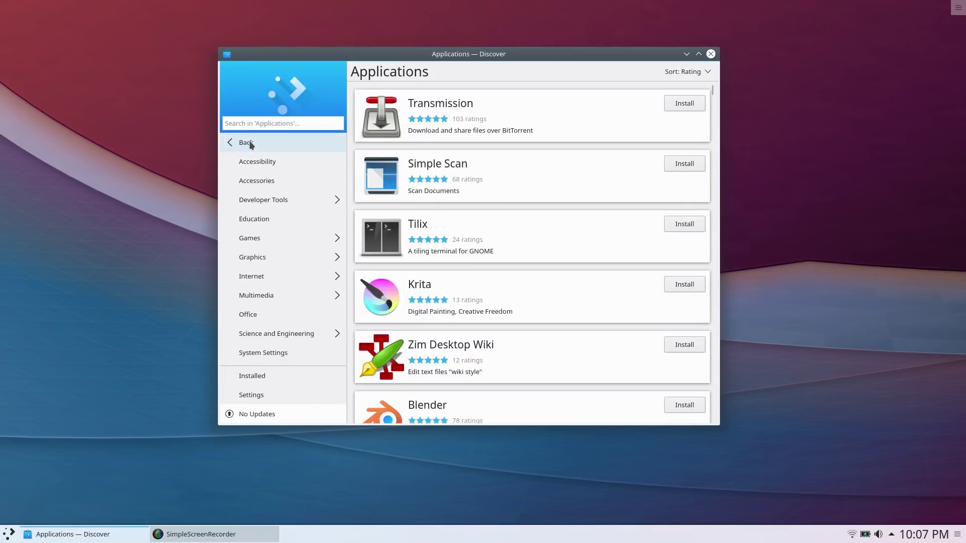
click(250, 144)
text(telegram)
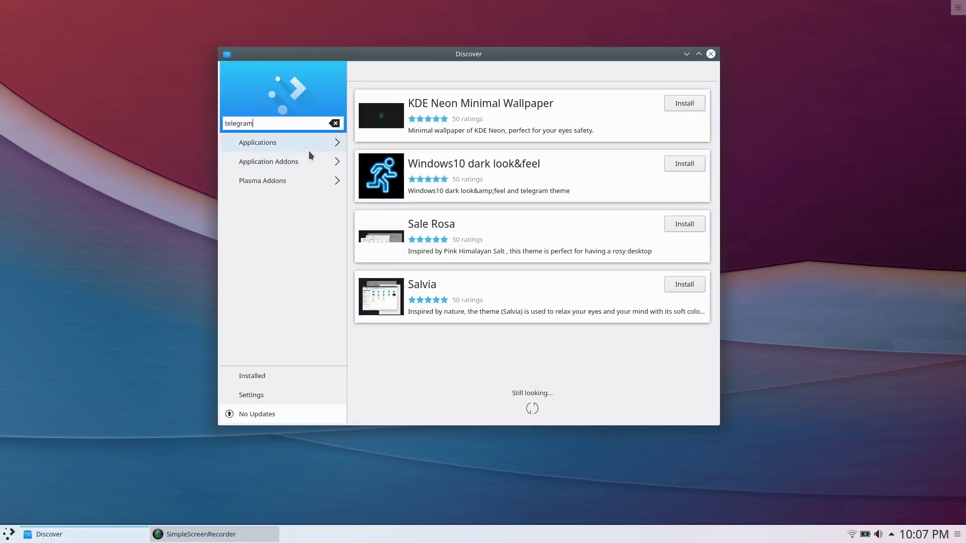
scroll(475, 204, down, 3)
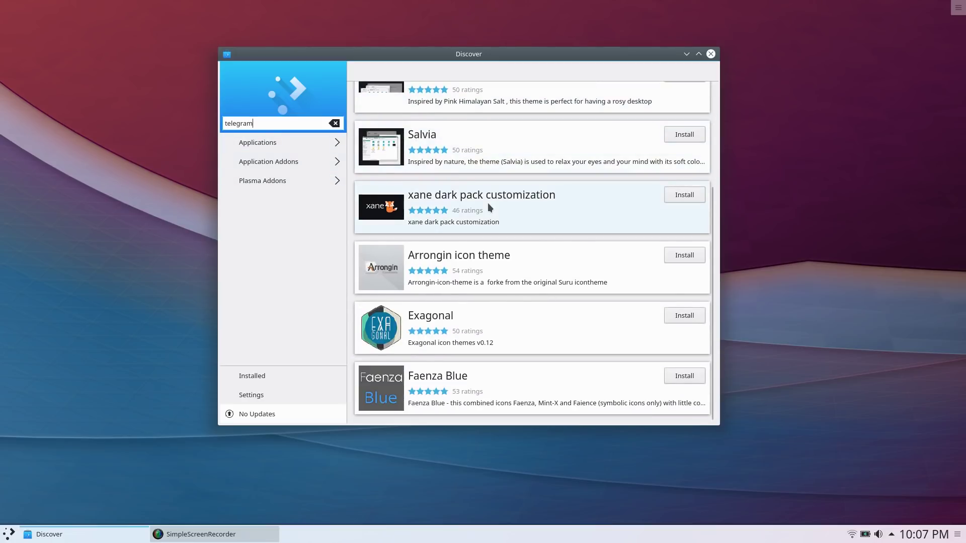
scroll(489, 209, up, 4)
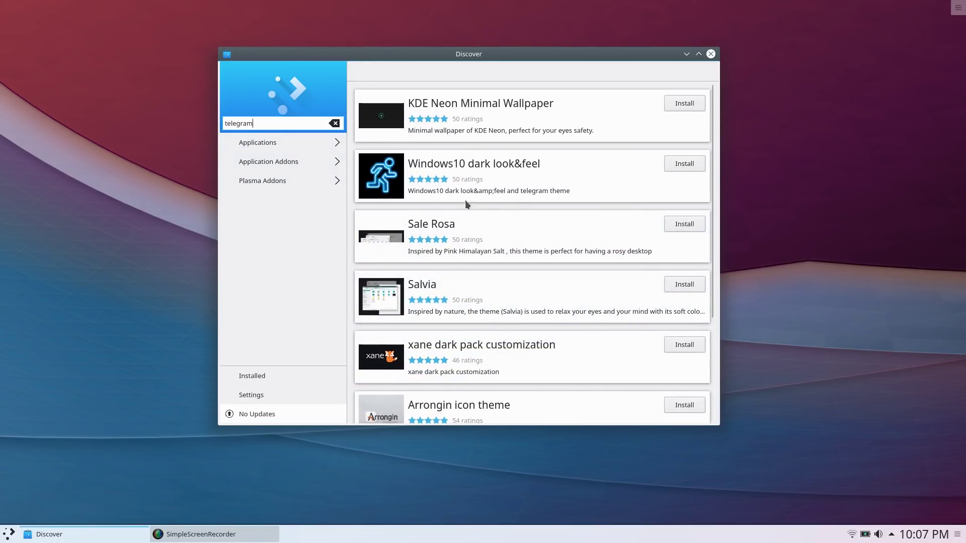
click(290, 143)
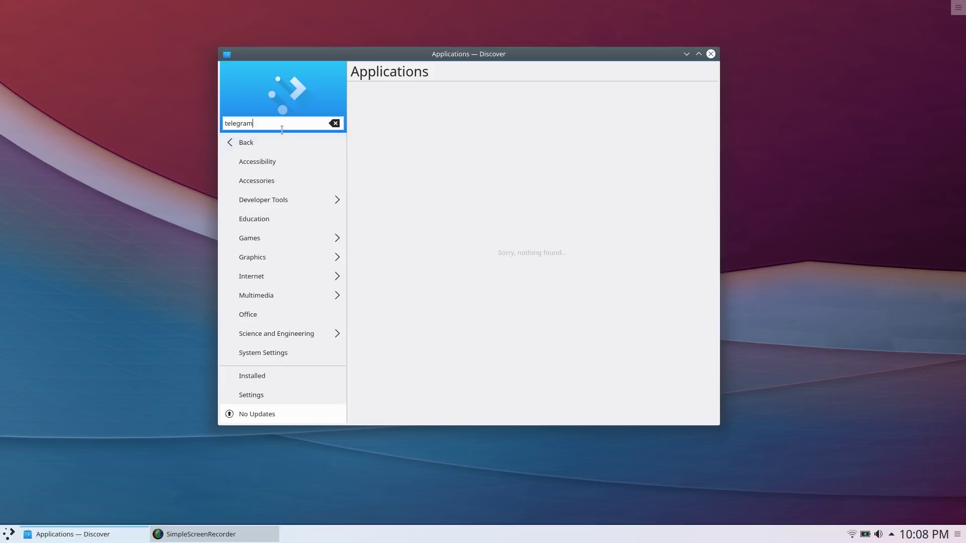
click(281, 136)
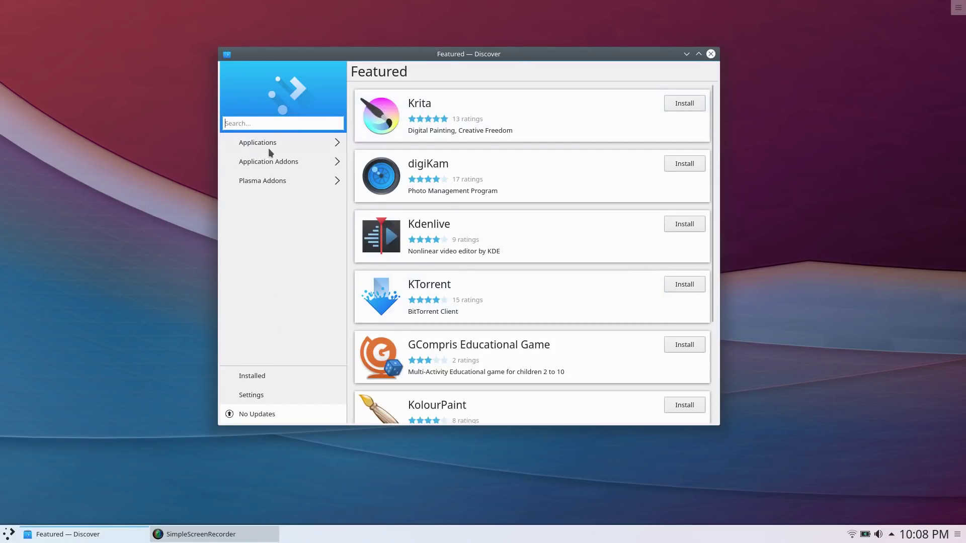
click(270, 396)
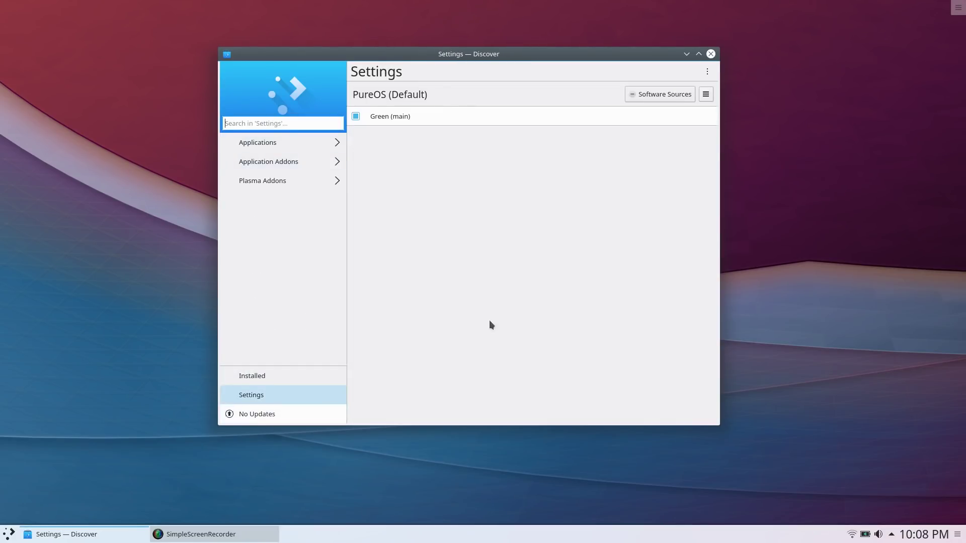
Open the PureOS source's options menu and the page's More Actions list, then dismiss it
click(705, 94)
click(707, 72)
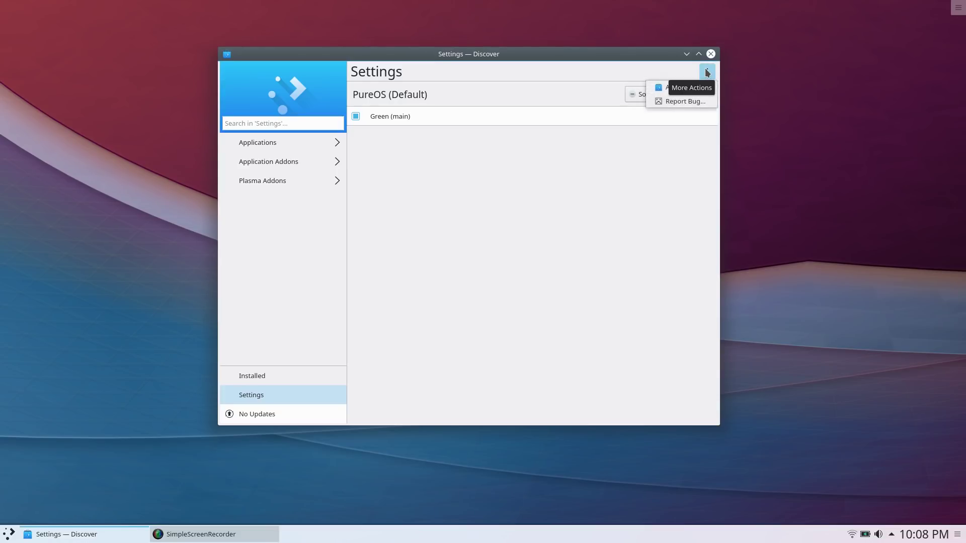
click(613, 72)
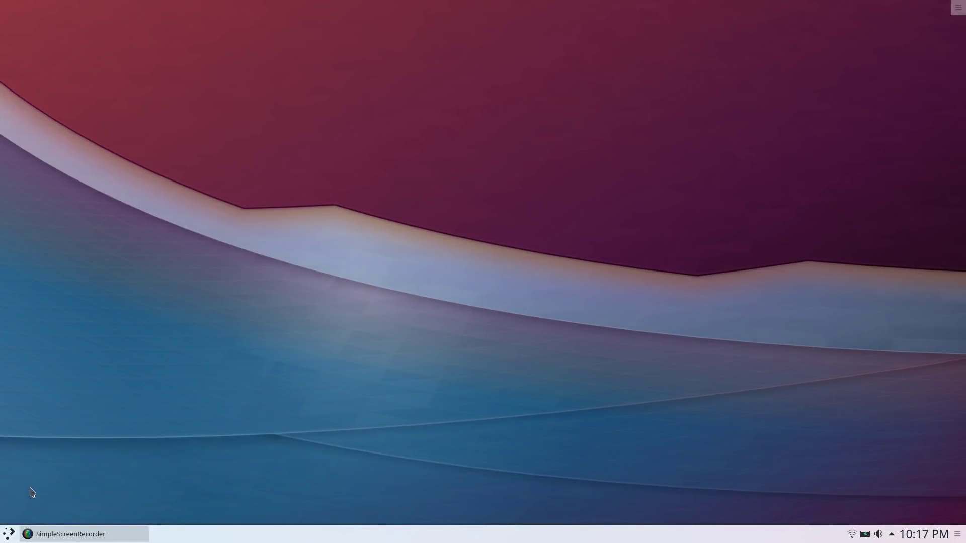
Reopen Discover's Software Sources, authenticate with the root password, then launch Dolphin
click(9, 534)
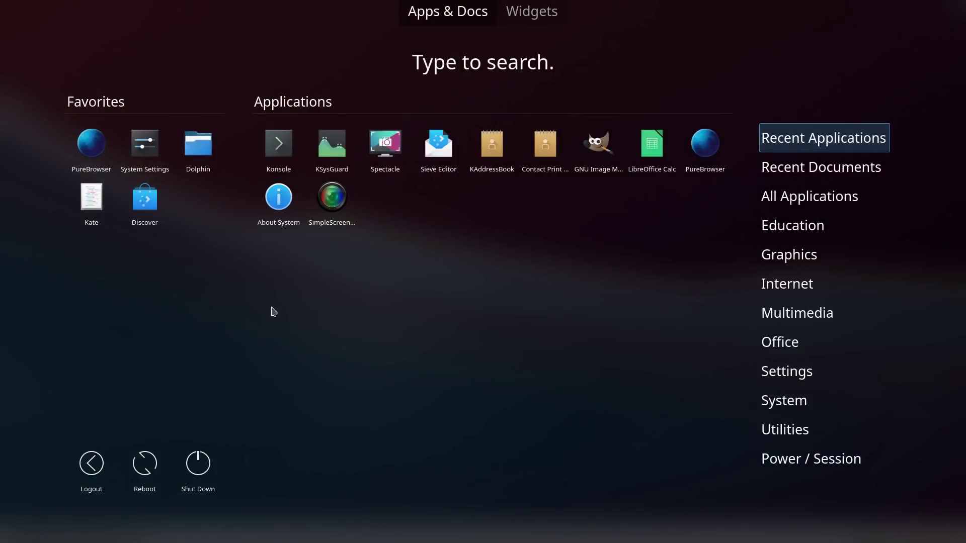
click(144, 210)
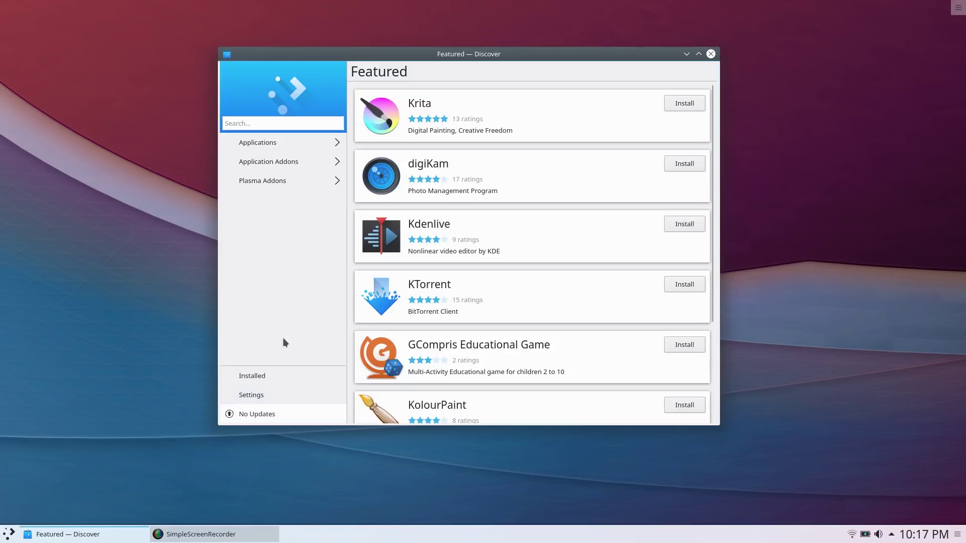
click(254, 395)
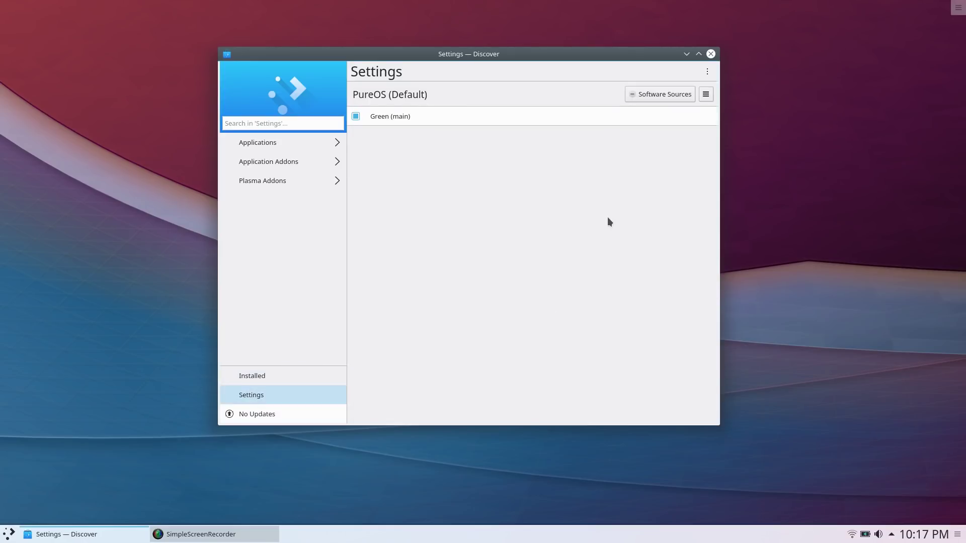
click(654, 95)
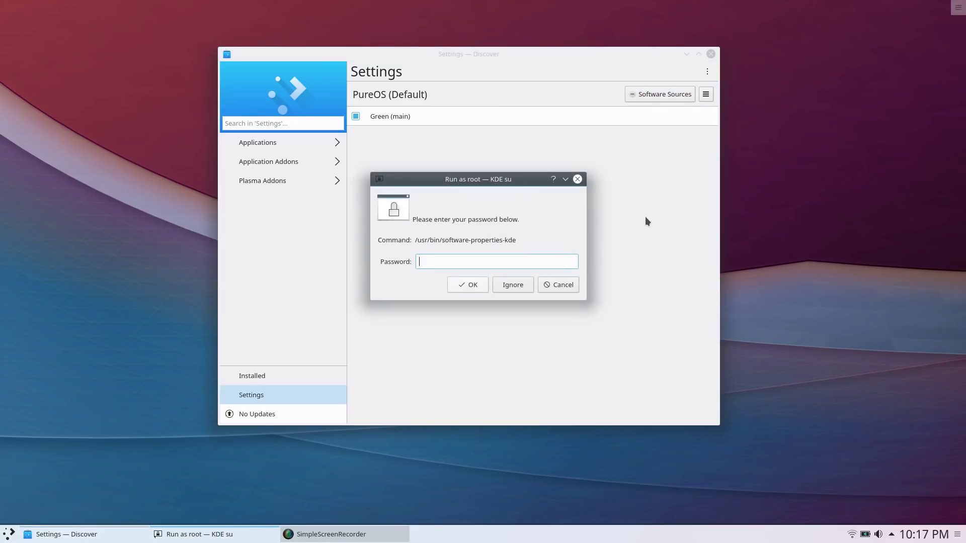
text(•••••••••)
key(Return)
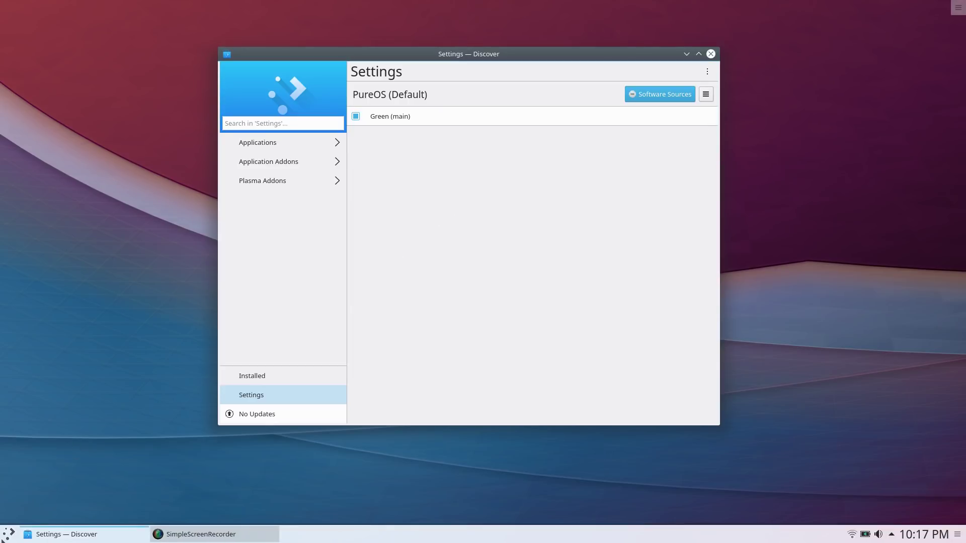
click(11, 534)
click(197, 144)
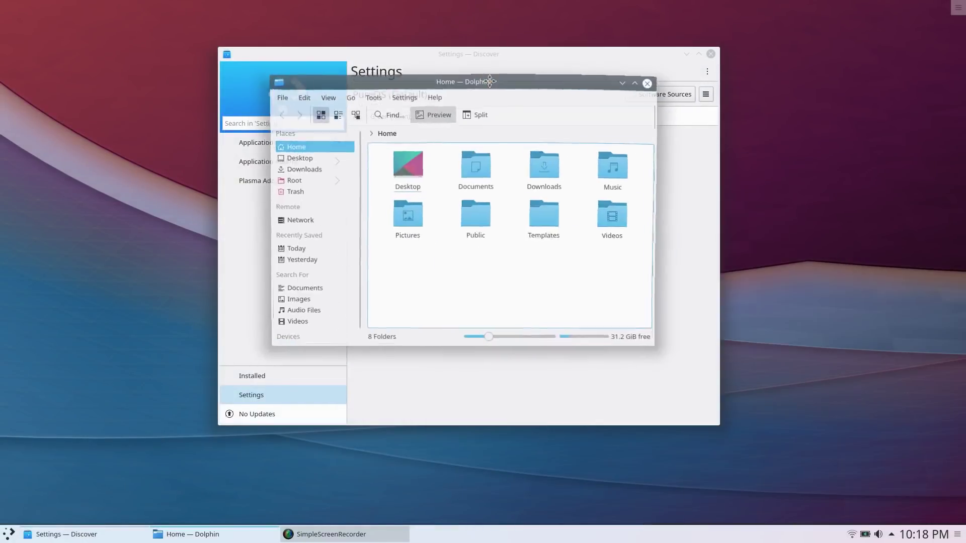
Browse to /etc/apt in Dolphin and open sources.list in Kate
click(284, 177)
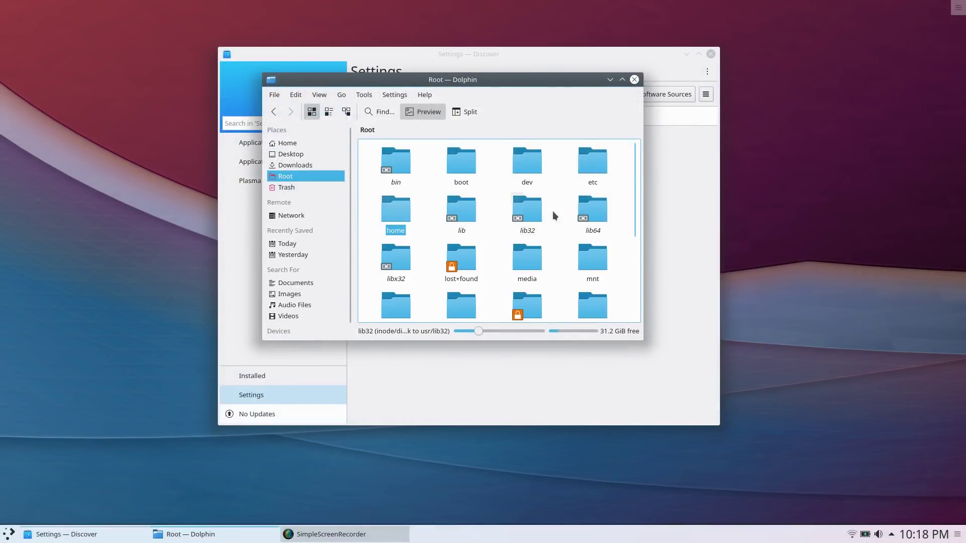
click(583, 164)
click(597, 212)
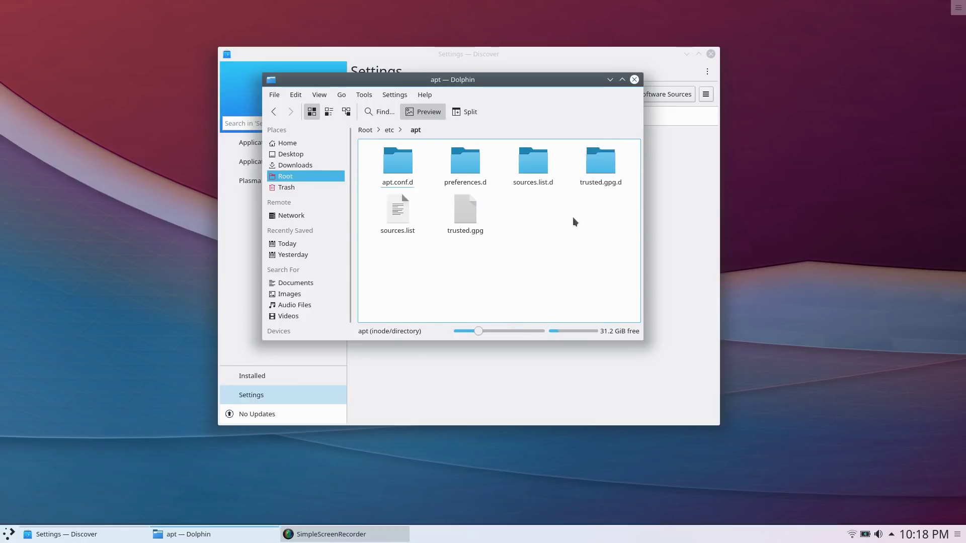
click(403, 209)
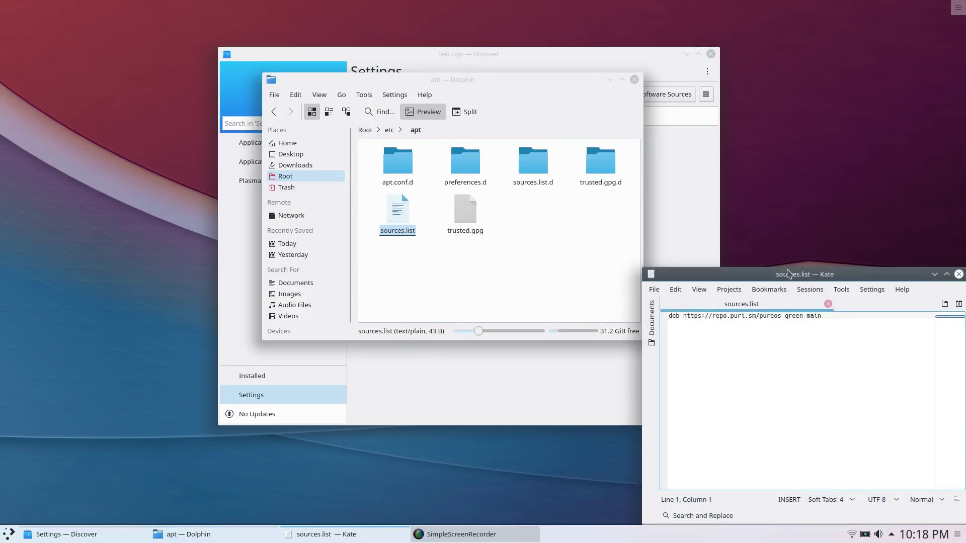
Minimize Dolphin, center Kate on the 'pureos green main' repository line, and open the launcher
click(610, 79)
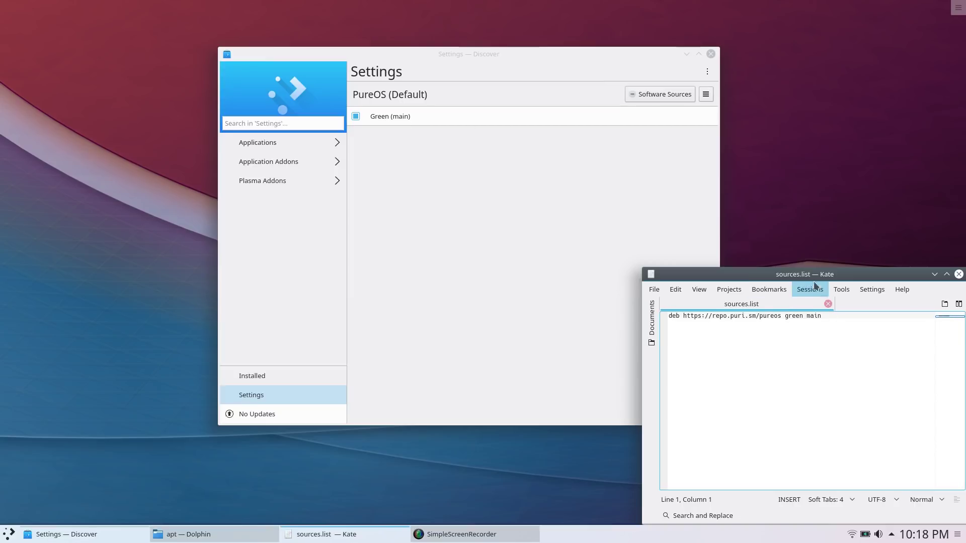
drag(813, 274, 534, 156)
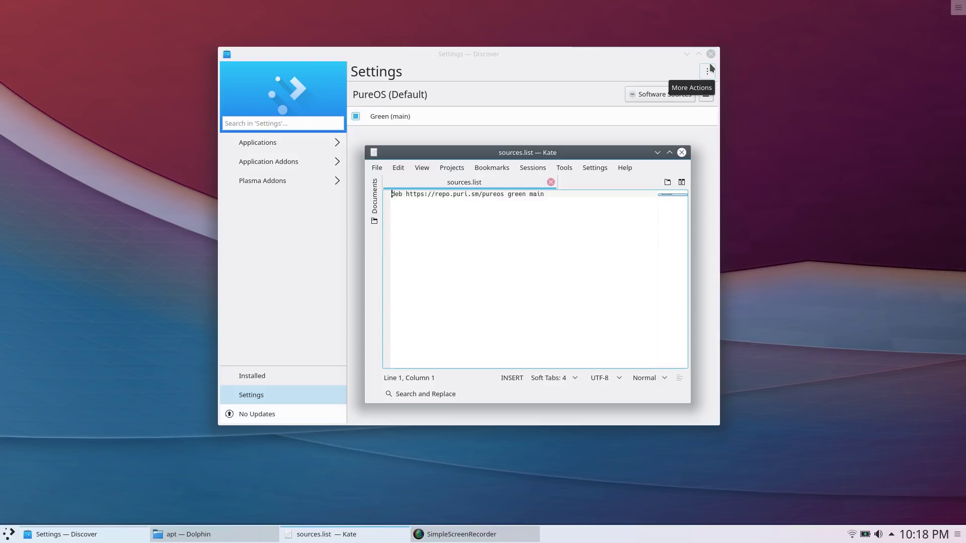
click(559, 200)
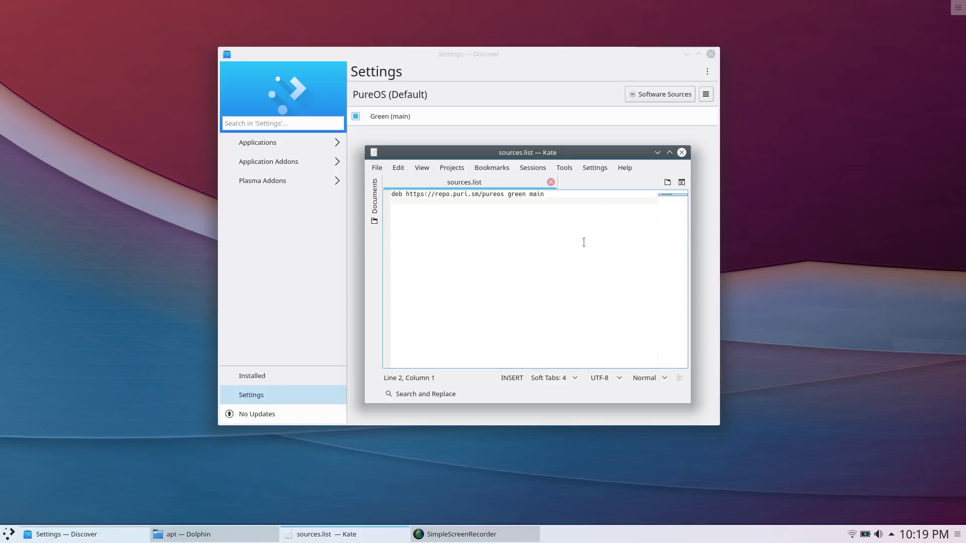
click(563, 195)
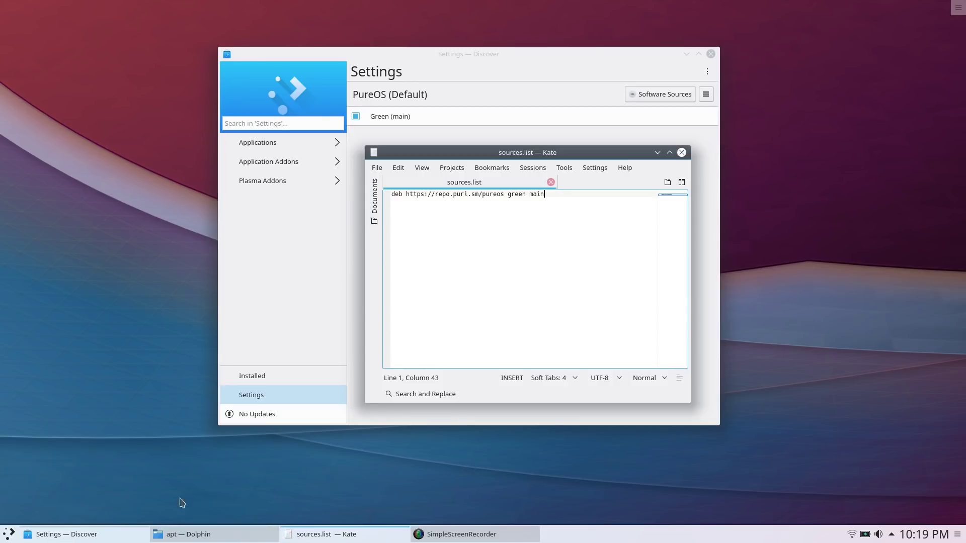
click(10, 534)
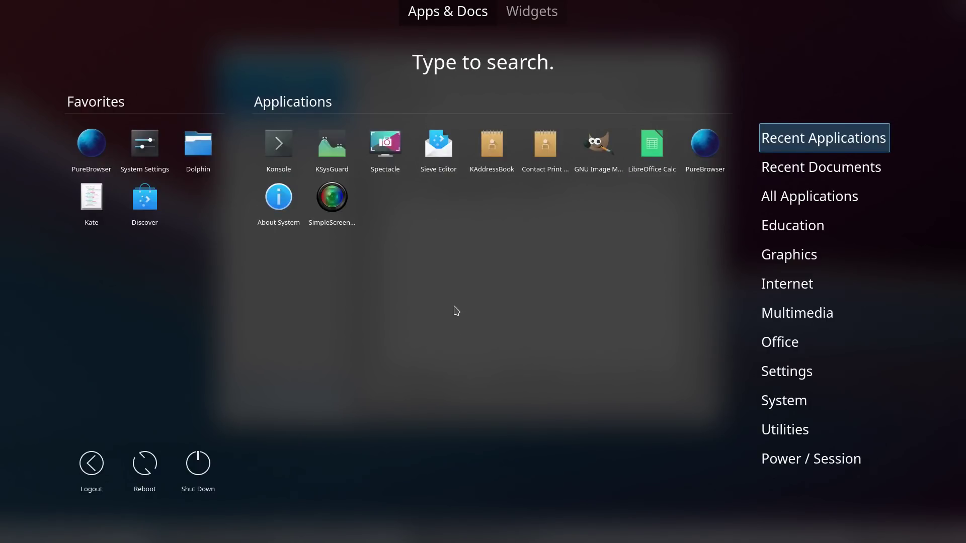
Close the application dashboard and shift the Discover Settings window slightly lower
click(454, 306)
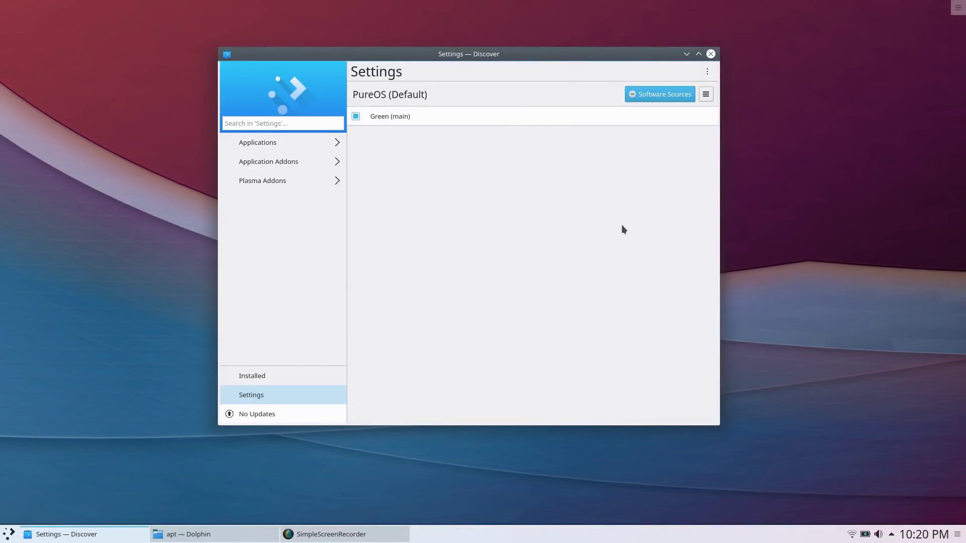
mouse_move(484, 53)
mouse_down()
mouse_move(537, 122)
mouse_move(483, 73)
mouse_up()
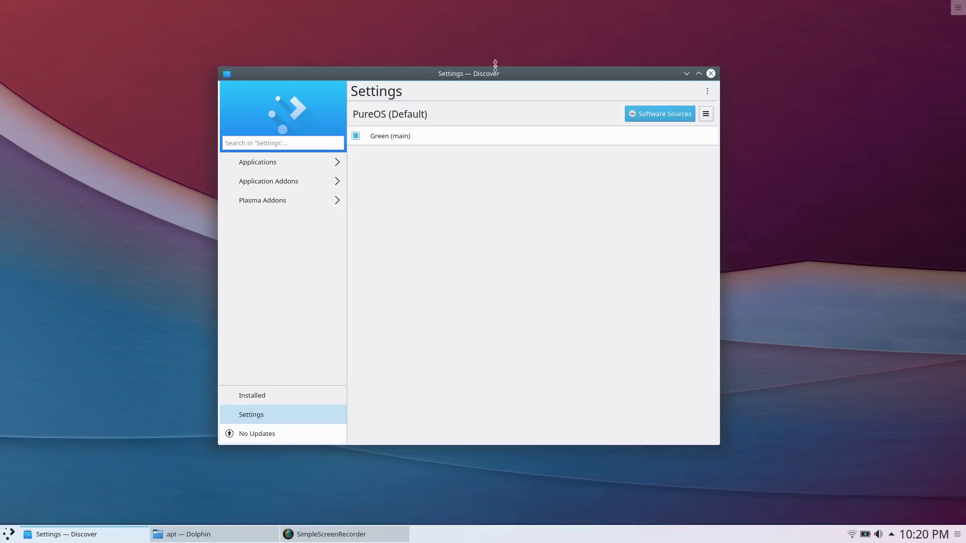
drag(481, 73, 508, 75)
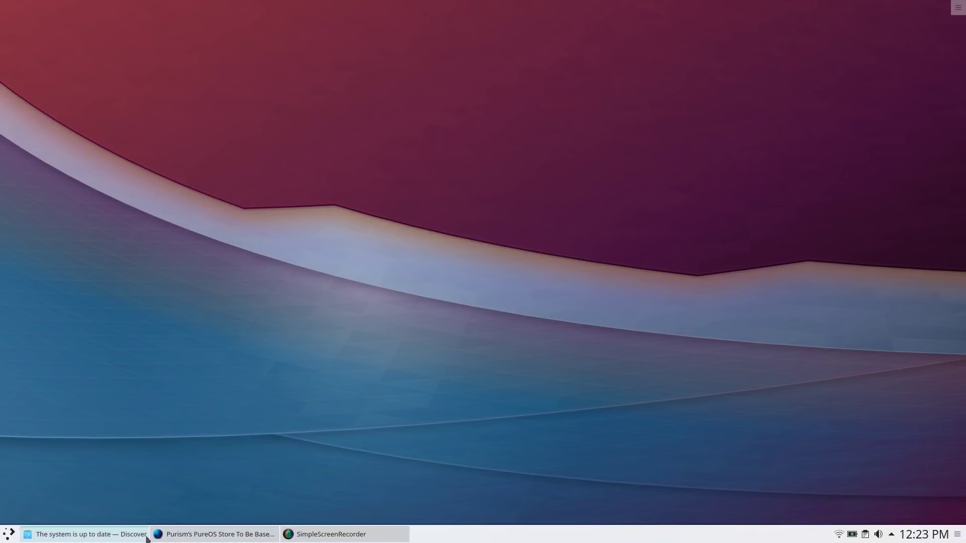
Bring PureBrowser back to the Softpedia 'Purism Announces PureOS App Store' article, scrolled to its headline
click(201, 533)
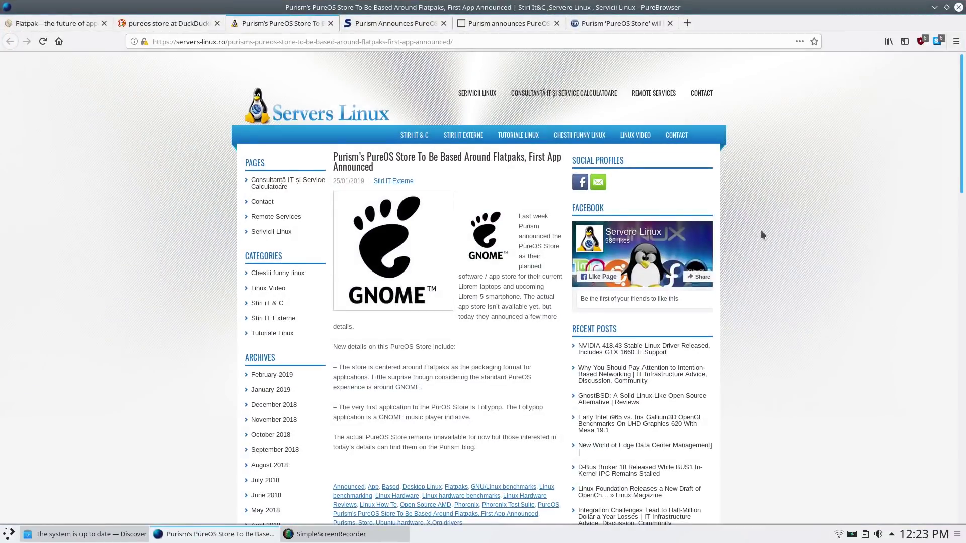
click(397, 25)
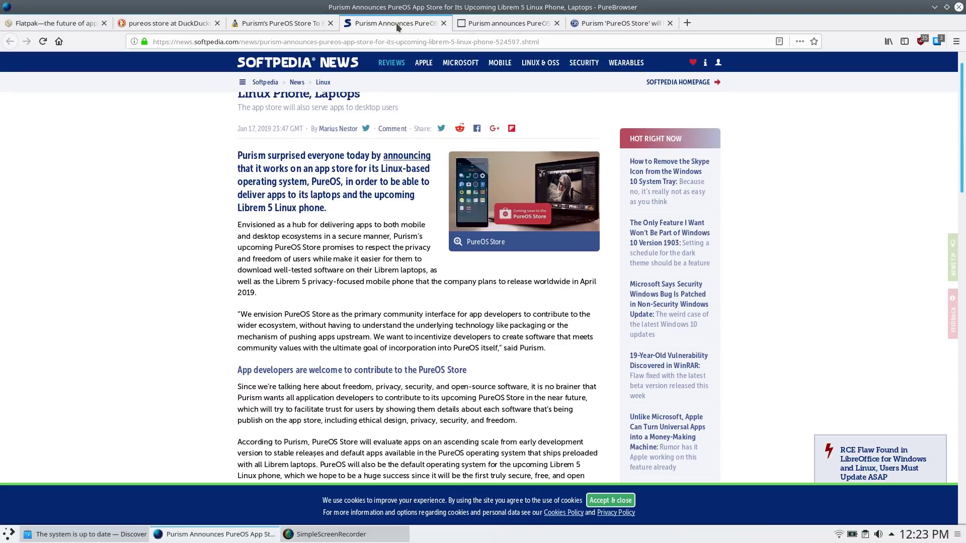
scroll(386, 164, up, 1)
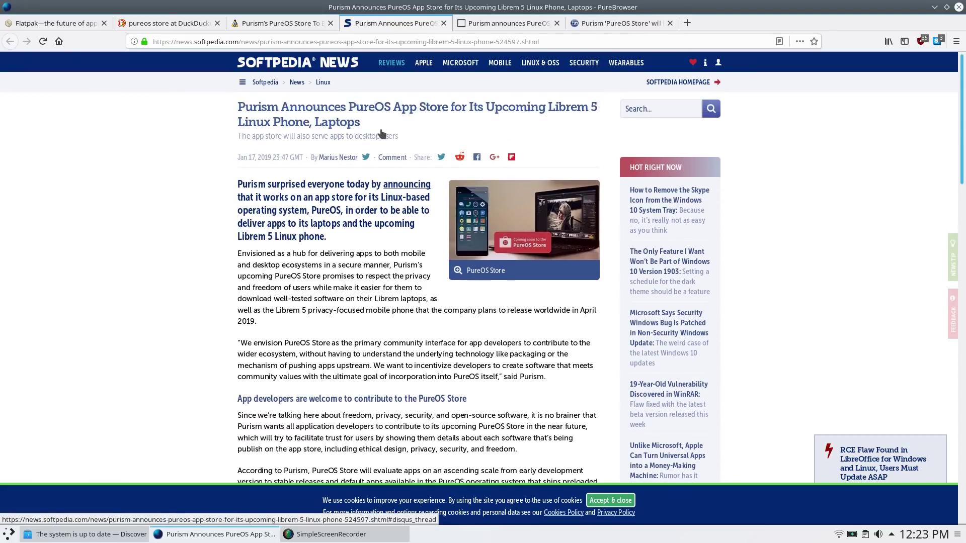
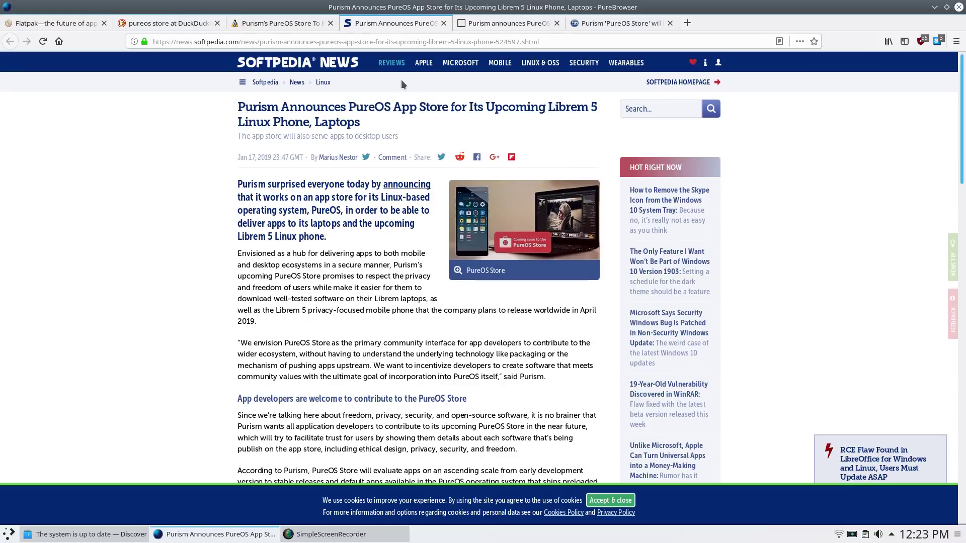
Read the puri.sm and betanews PureOS Store announcement articles
click(505, 23)
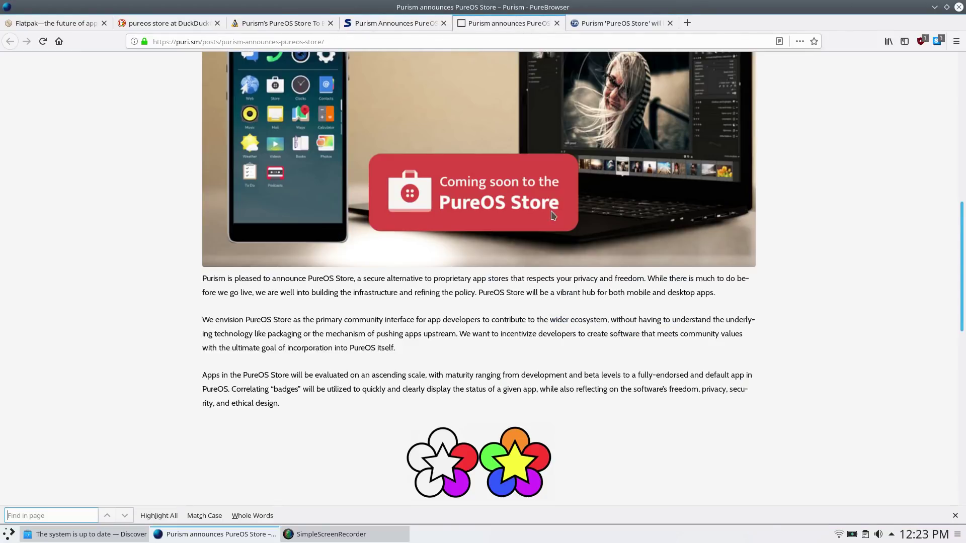
scroll(553, 215, up, 10)
scroll(553, 216, down, 10)
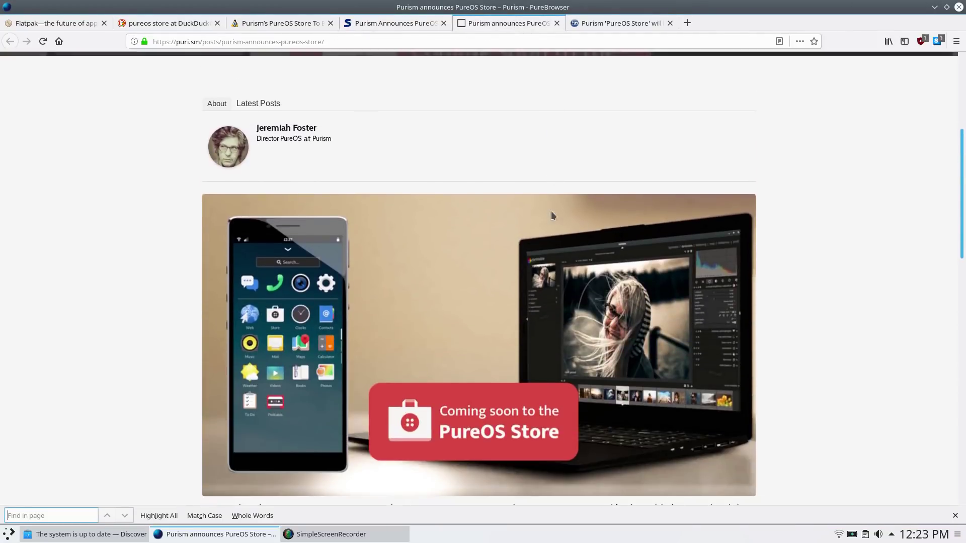
scroll(553, 215, up, 10)
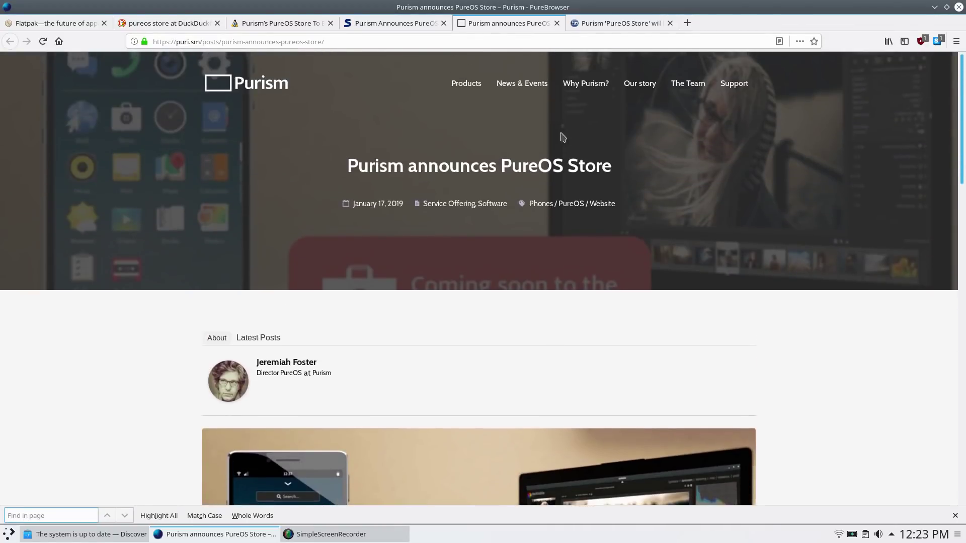
click(605, 25)
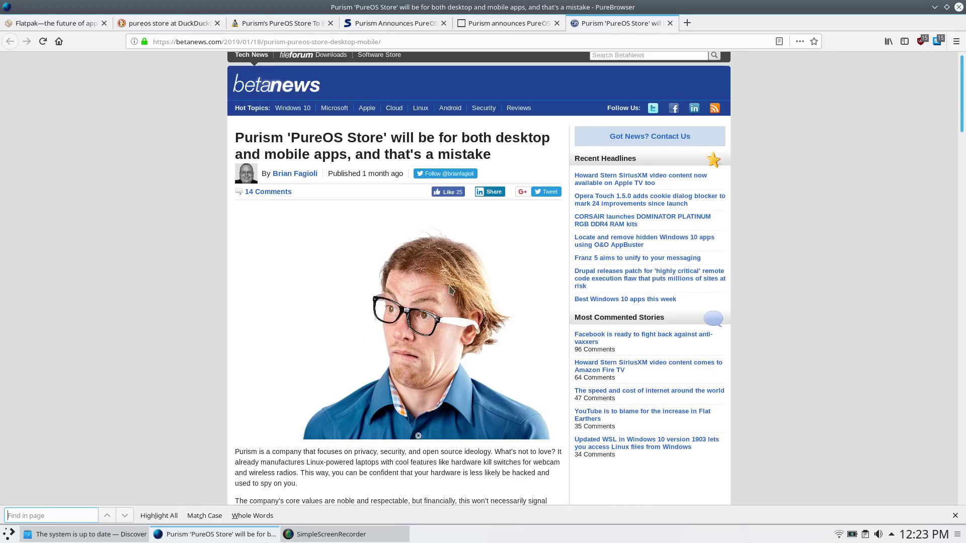
scroll(450, 290, down, 5)
scroll(442, 276, up, 6)
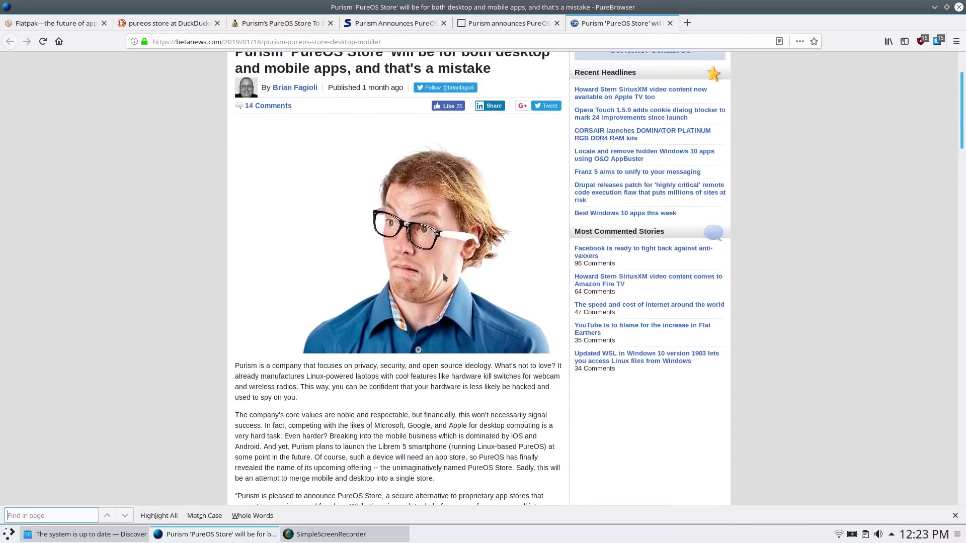
Read the Flatpak-based store article and highlight its Lollypop music player sentence
click(289, 24)
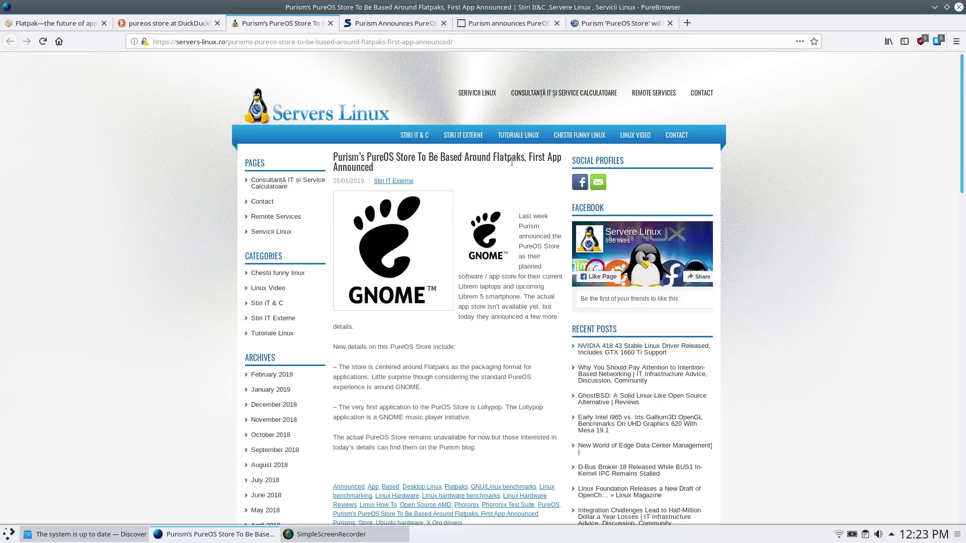
scroll(512, 286, down, 5)
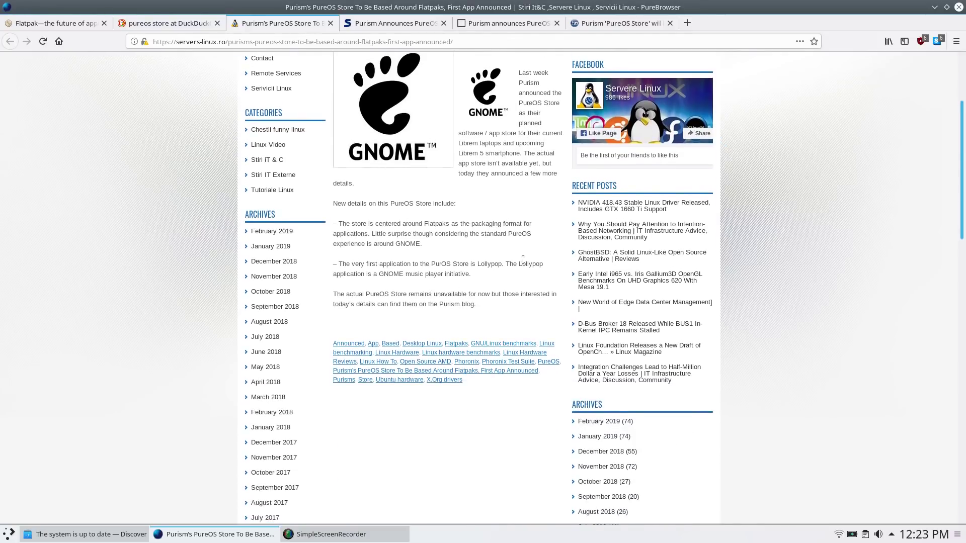
drag(506, 265, 477, 281)
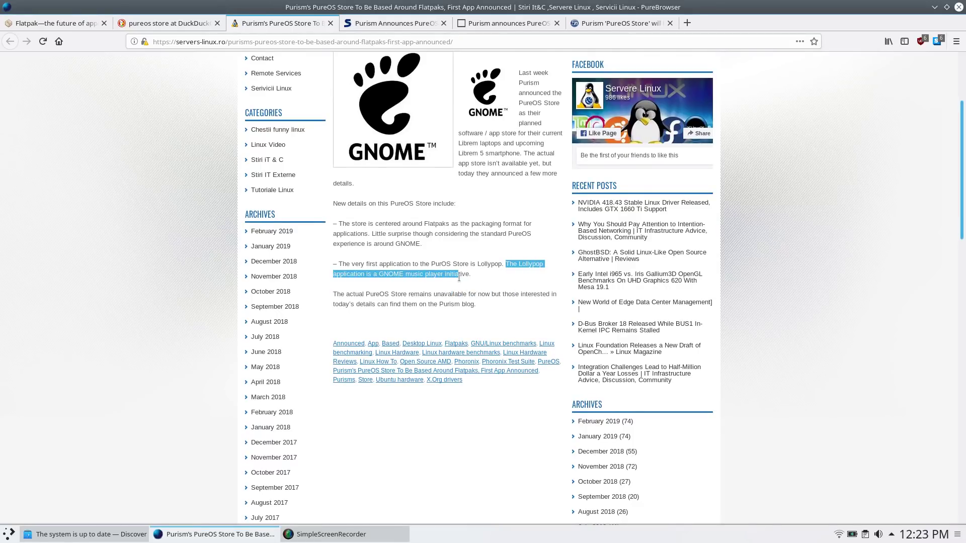
Go back to the flatpak.org Debian setup instructions and launch Konsole from the launcher
click(134, 24)
click(55, 23)
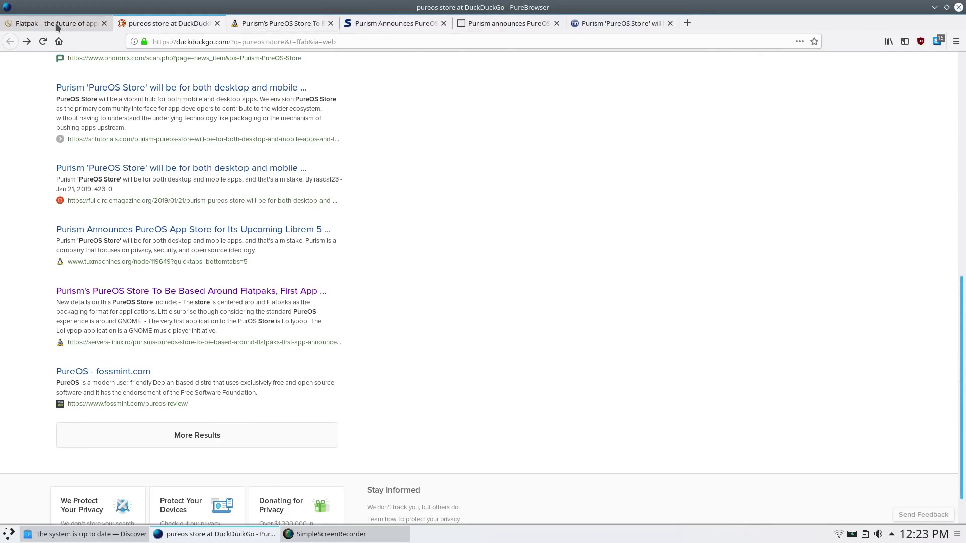
click(691, 169)
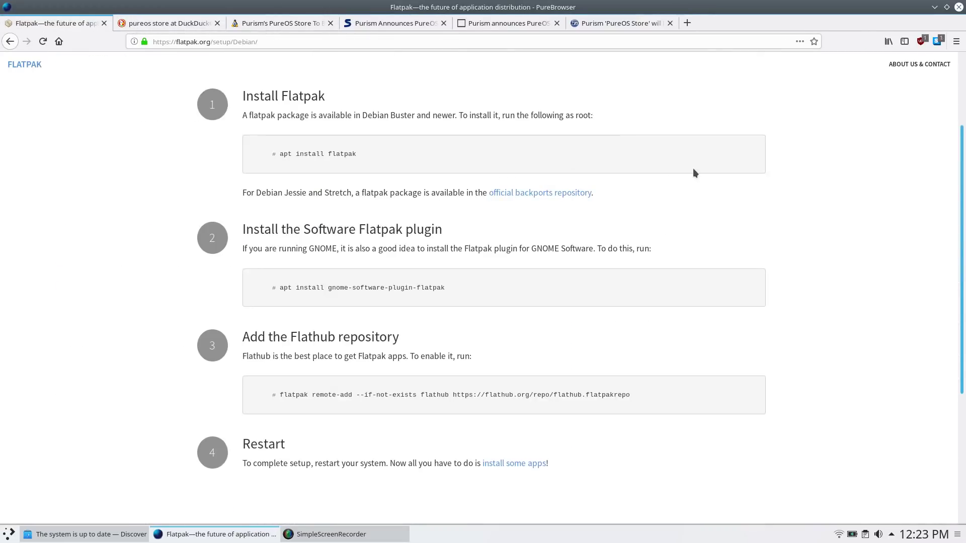
click(12, 533)
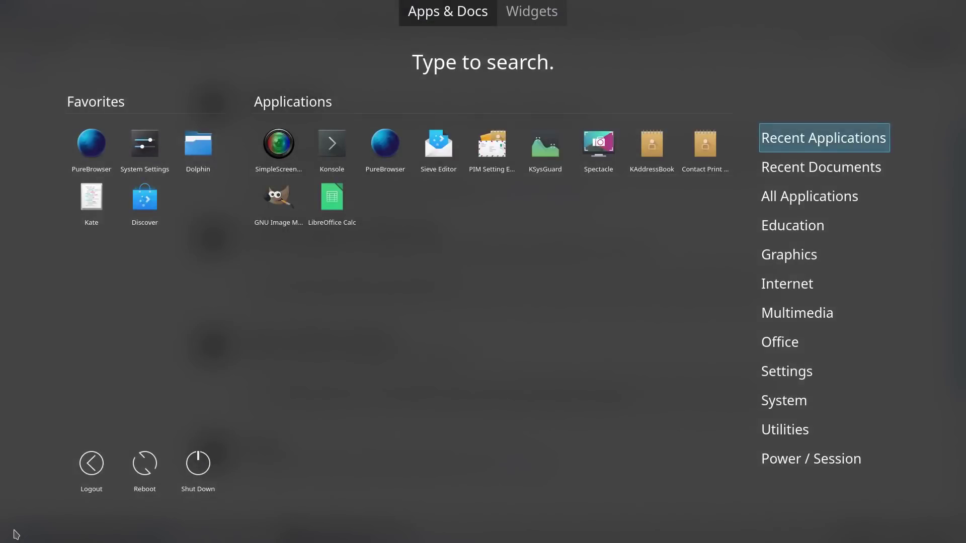
click(332, 144)
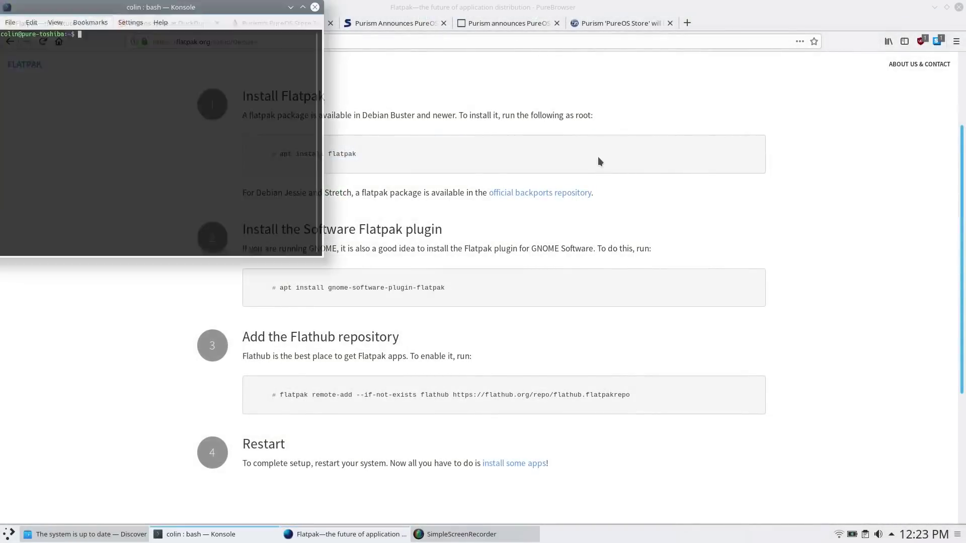
Run sudo apt install flatpak in Konsole, authenticate, and confirm with y
drag(166, 7, 407, 217)
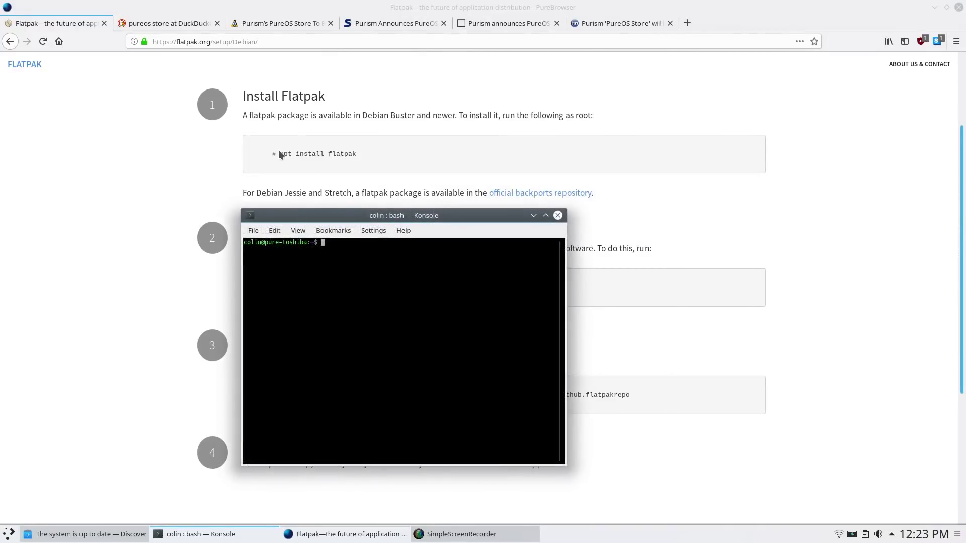
text(sudo apt install flatpak)
key(Return)
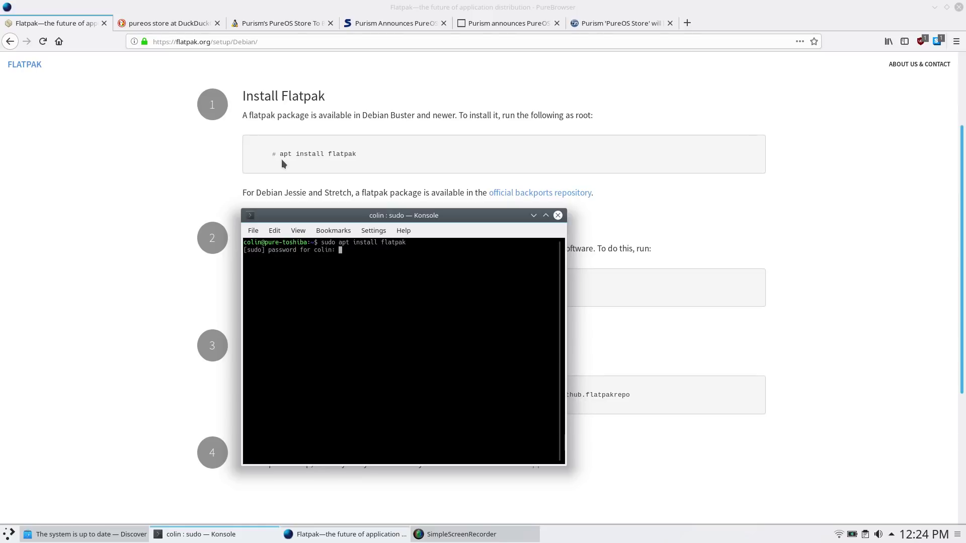
key(Return)
text(y)
key(Return)
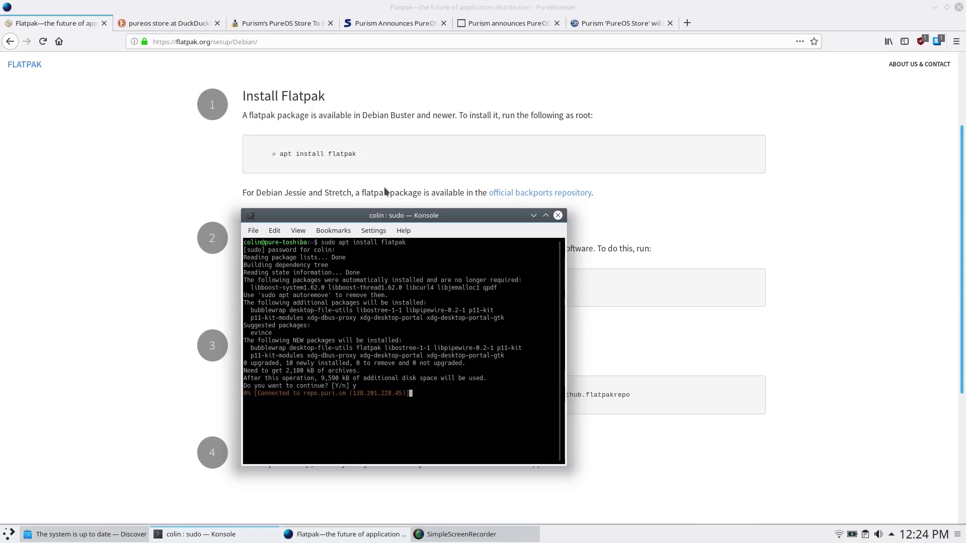
Follow the apt output until flatpak 1.2.2-1 finishes installing, repositioning the terminal
scroll(707, 164, up, 3)
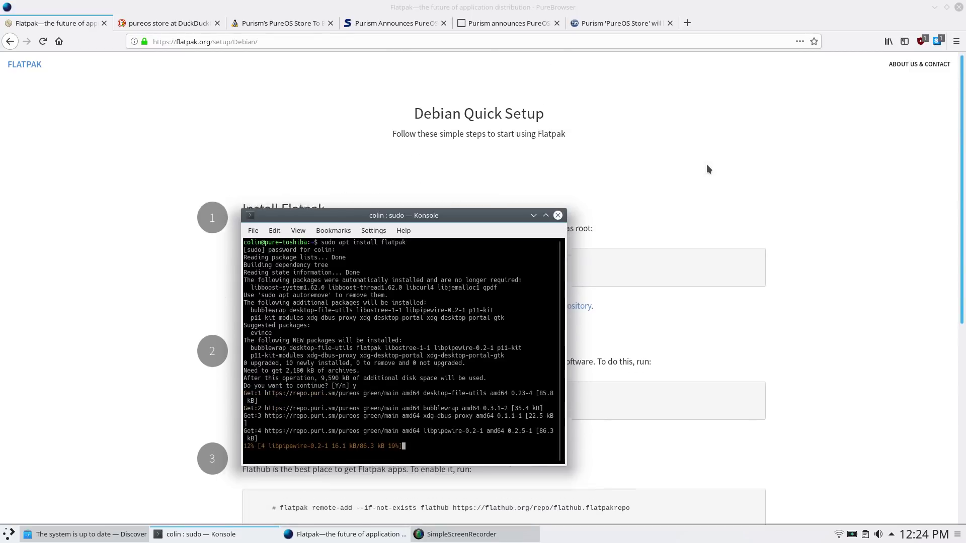
scroll(634, 128, down, 2)
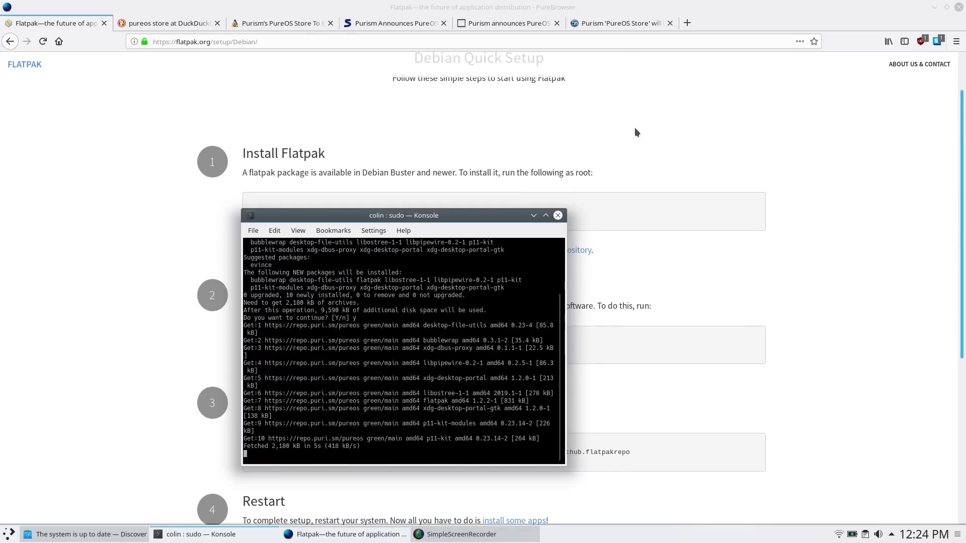
scroll(635, 128, up, 2)
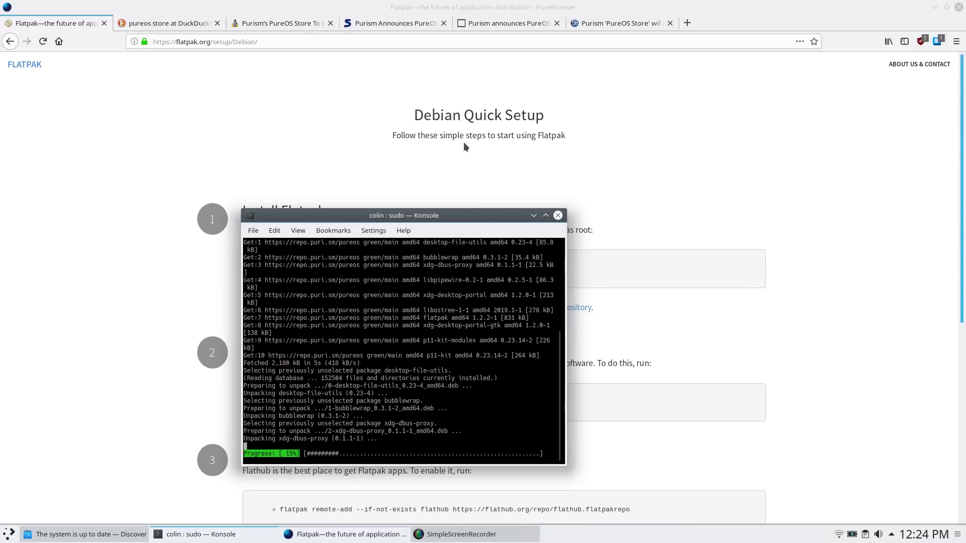
scroll(674, 176, down, 5)
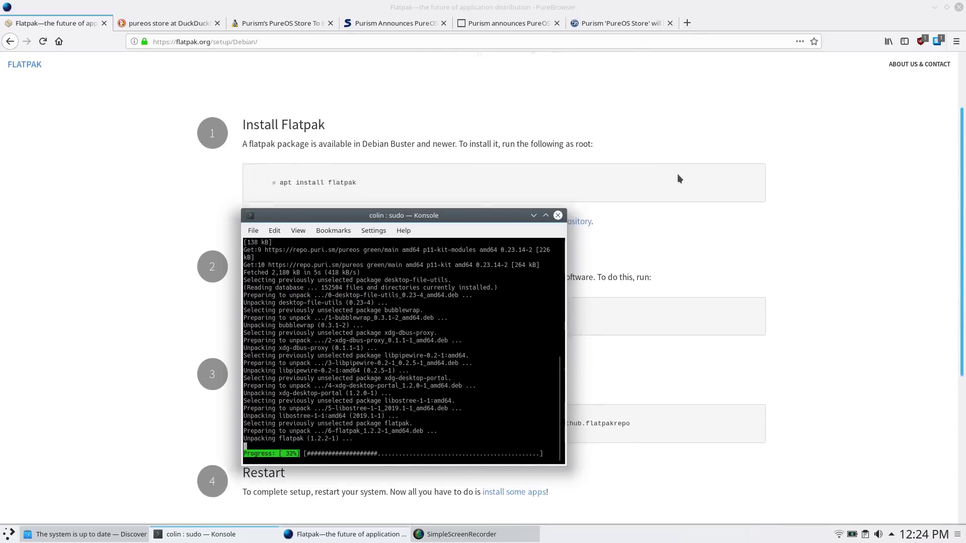
scroll(678, 179, down, 2)
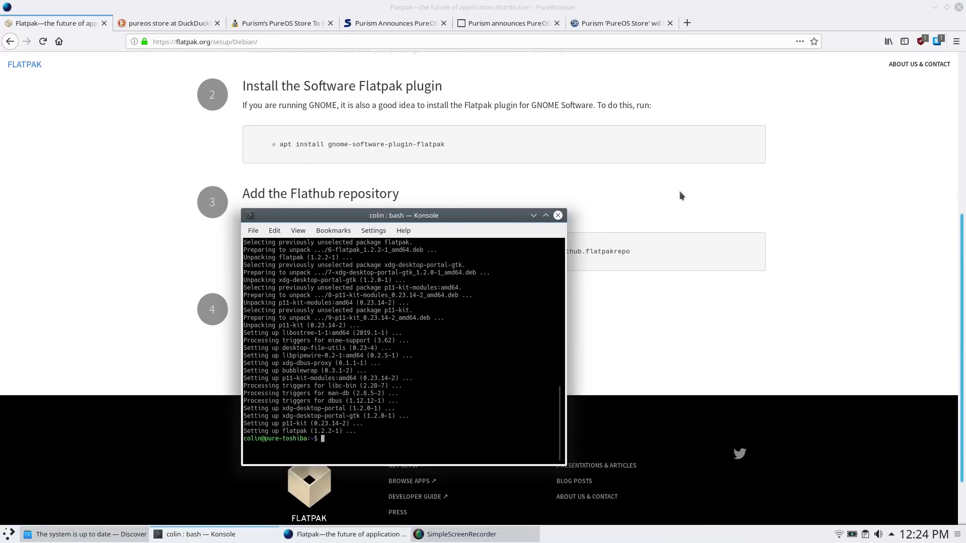
drag(411, 215, 426, 174)
scroll(761, 177, down, 2)
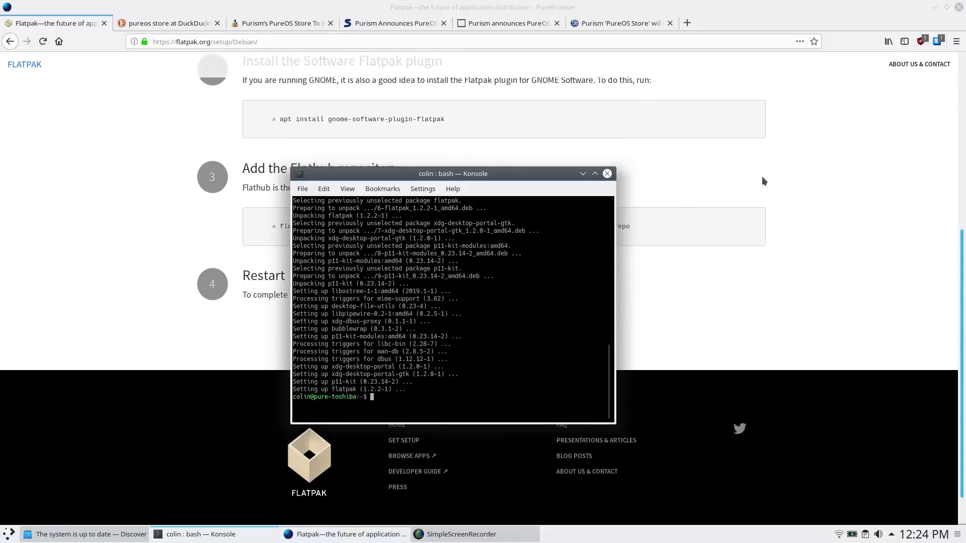
drag(461, 178, 424, 218)
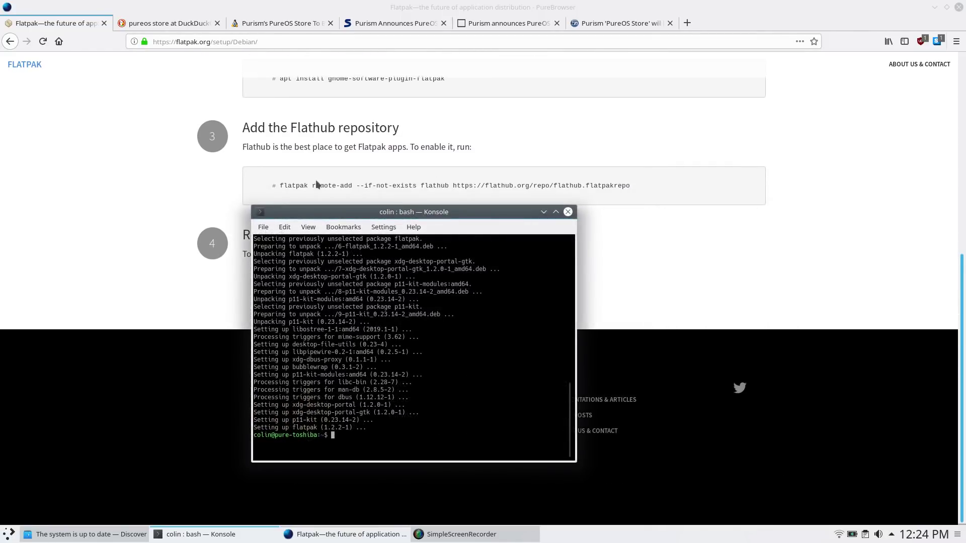
Copy the flatpak remote-add Flathub command from the setup page
drag(278, 186, 634, 191)
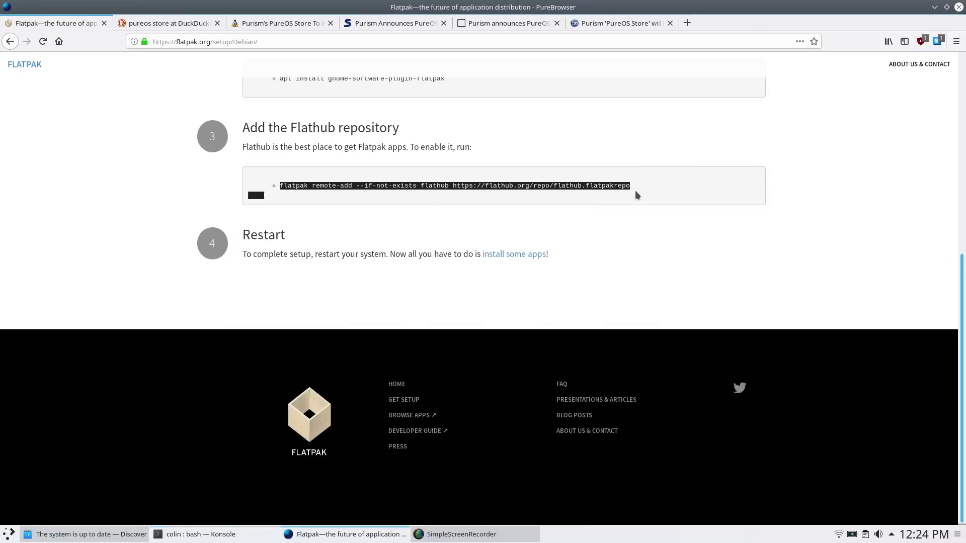
right_click(564, 186)
click(576, 194)
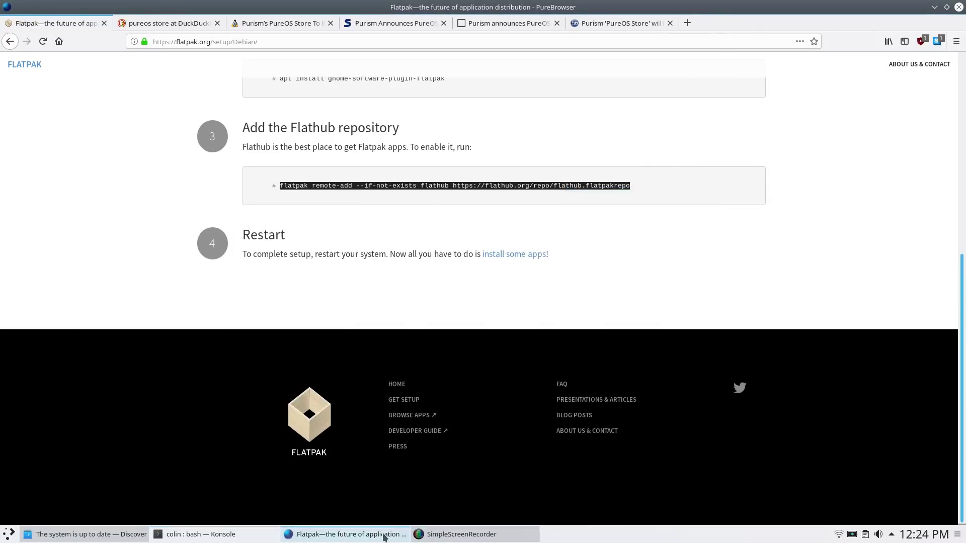
Paste the remote-add command into Konsole and run it, entering the password
click(383, 536)
right_click(348, 438)
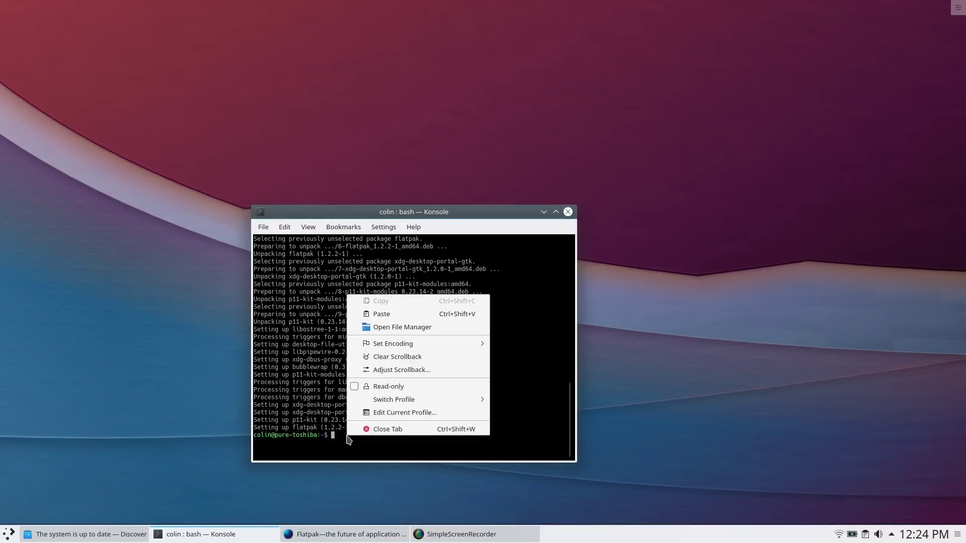
click(382, 314)
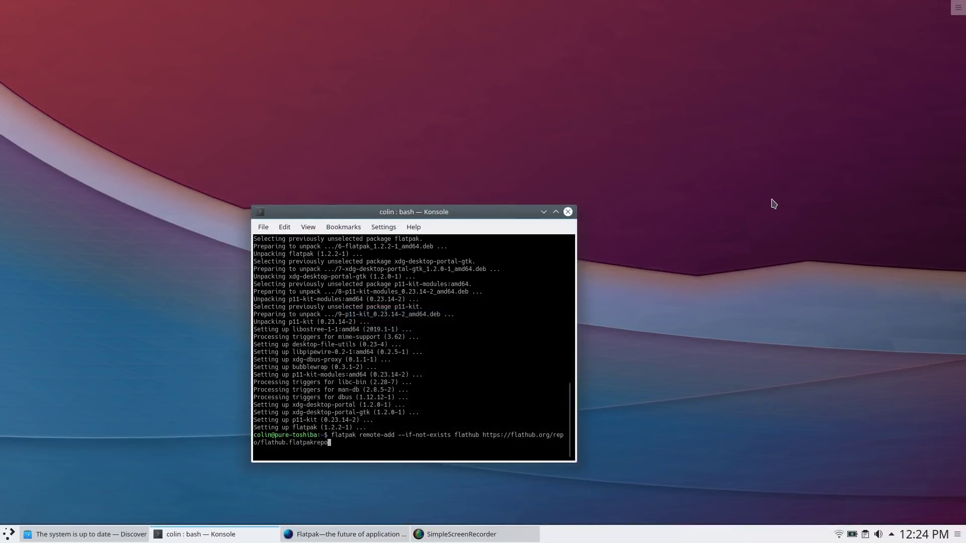
key(Return)
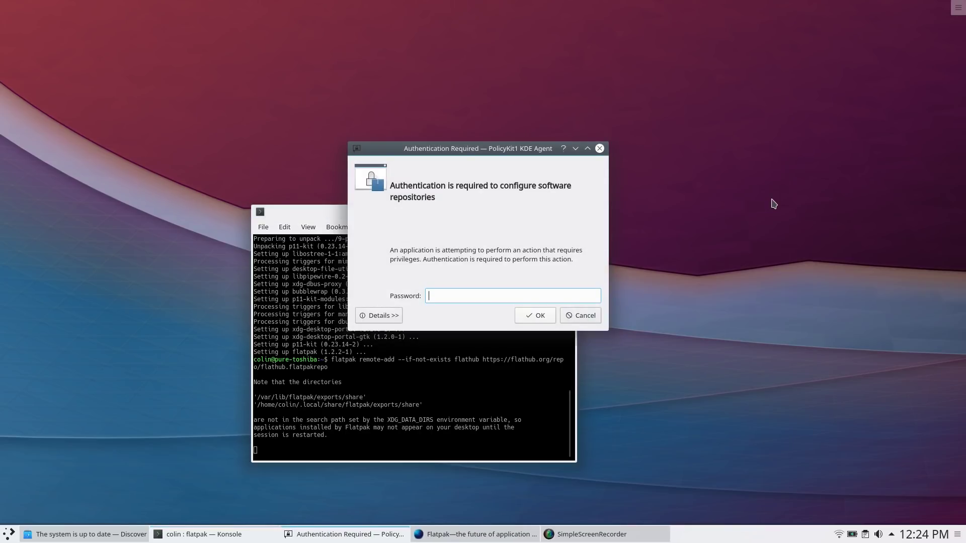
text(********)
key(Return)
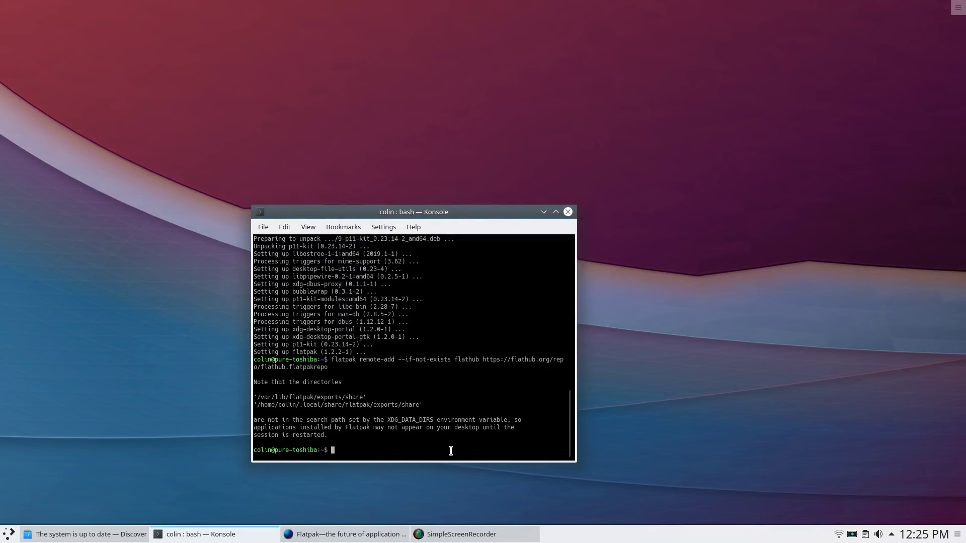
Run sudo apt install plasma-discover-flatpak-backend (package not found), then close Konsole
key(Up)
key(Up)
key(Up)
key(Up)
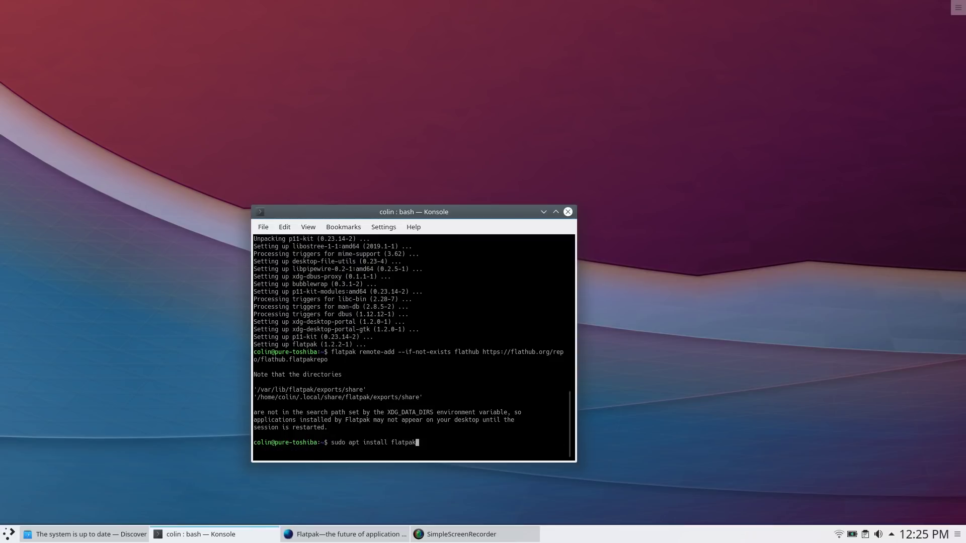
key(Down)
key(Down)
key(Down)
key(Down)
key(Return)
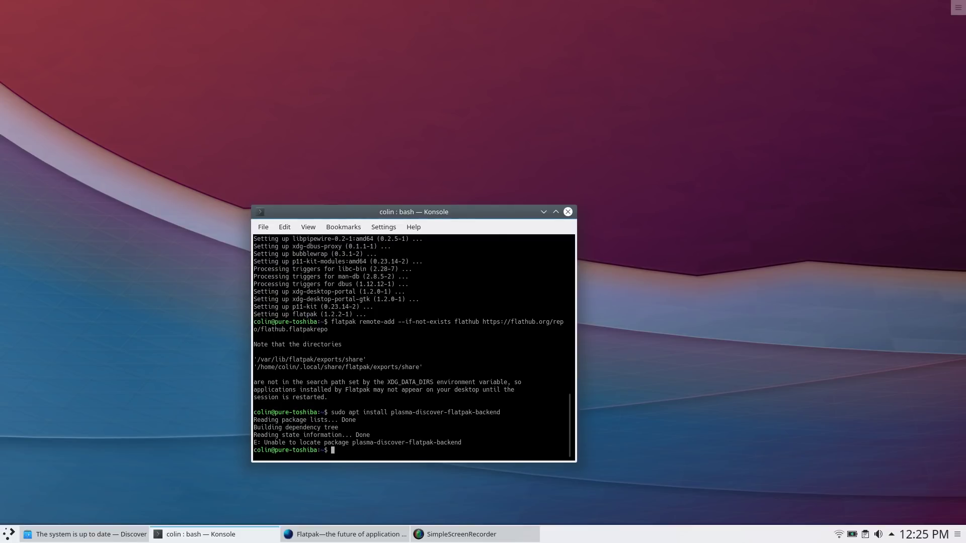
click(568, 212)
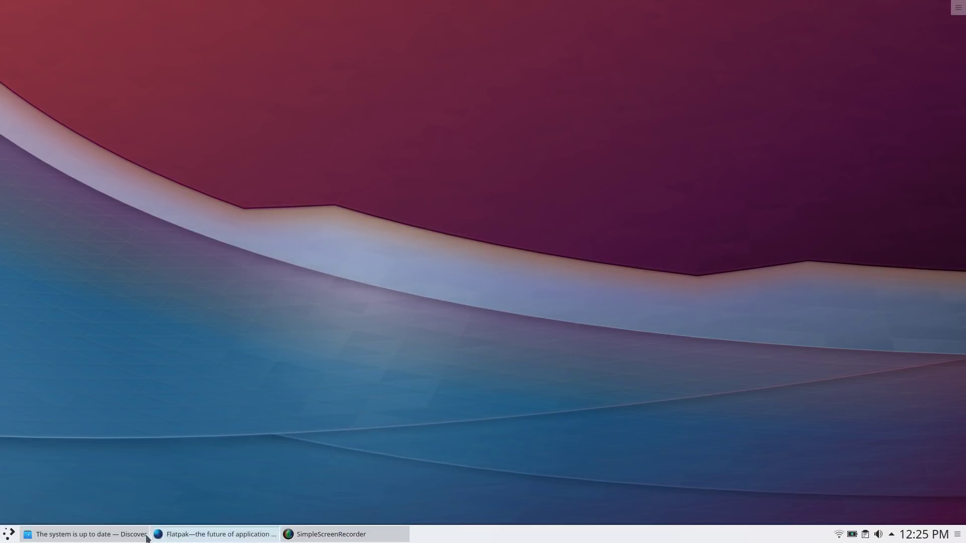
Bookmark the Flatpak Debian setup page into the Bookmarks Toolbar folder
click(214, 534)
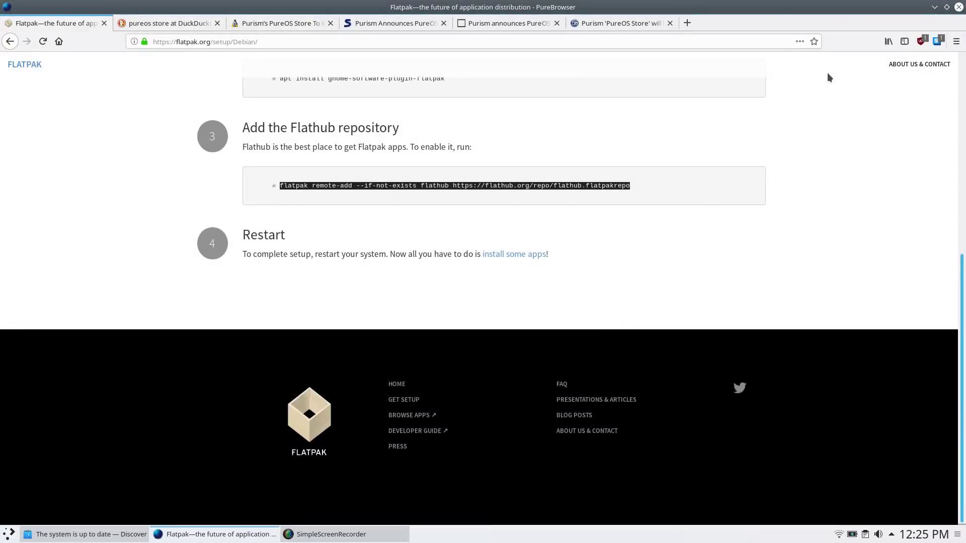
click(959, 6)
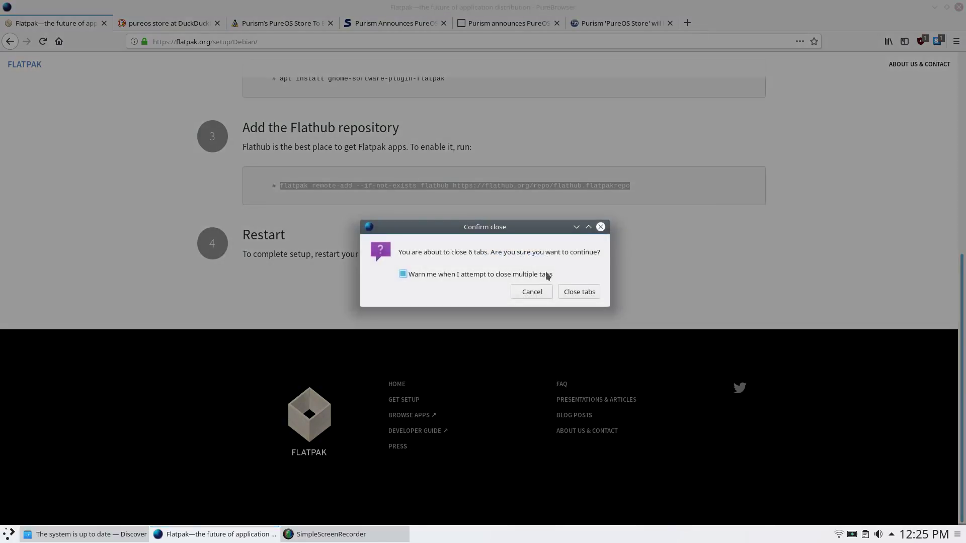
click(533, 291)
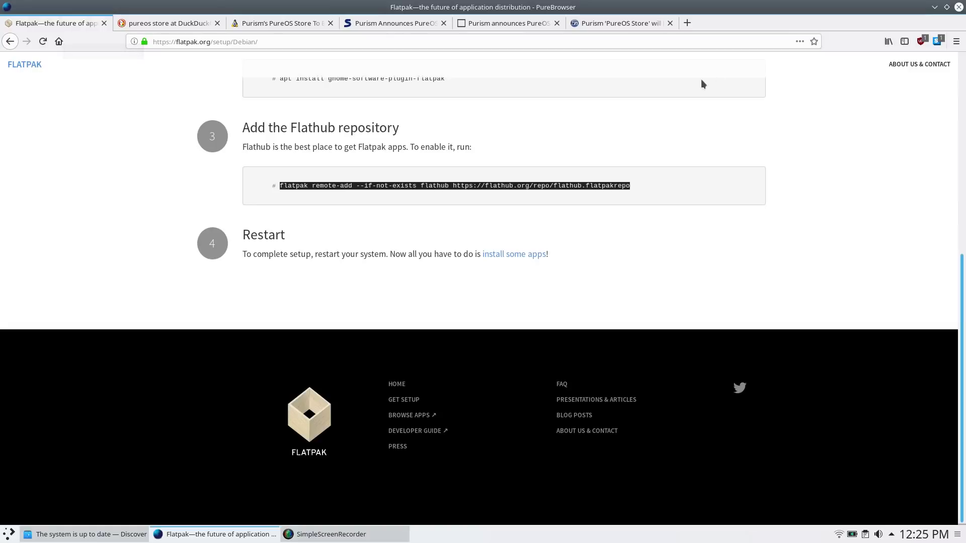
click(813, 41)
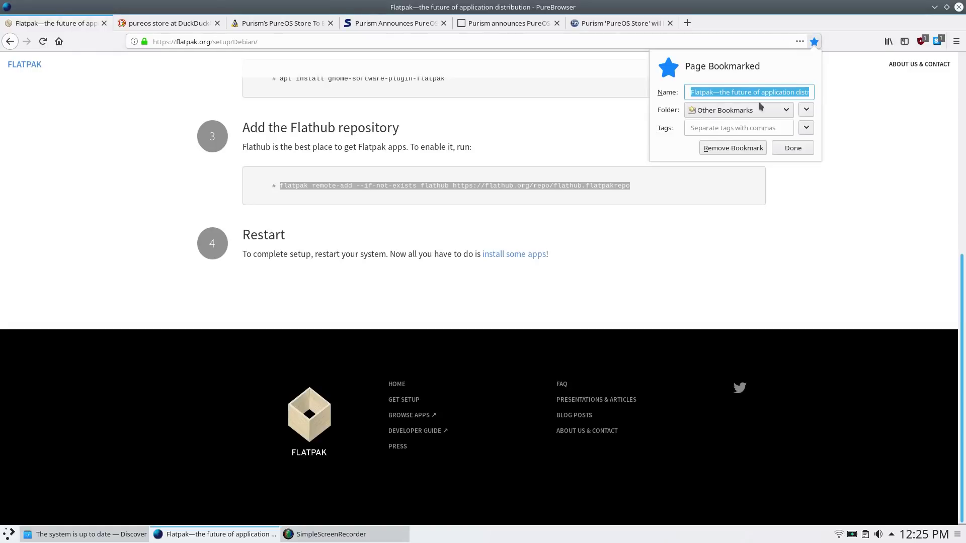
click(742, 110)
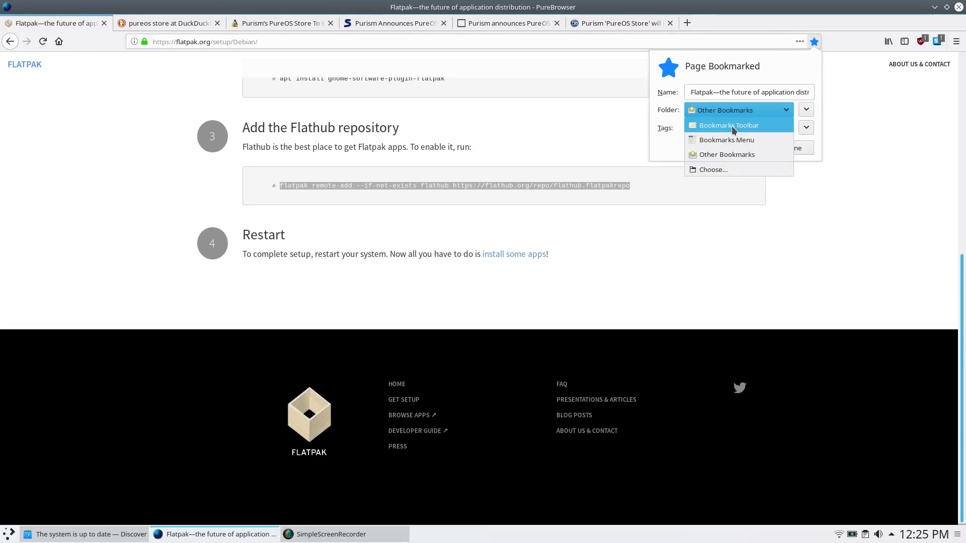
click(731, 126)
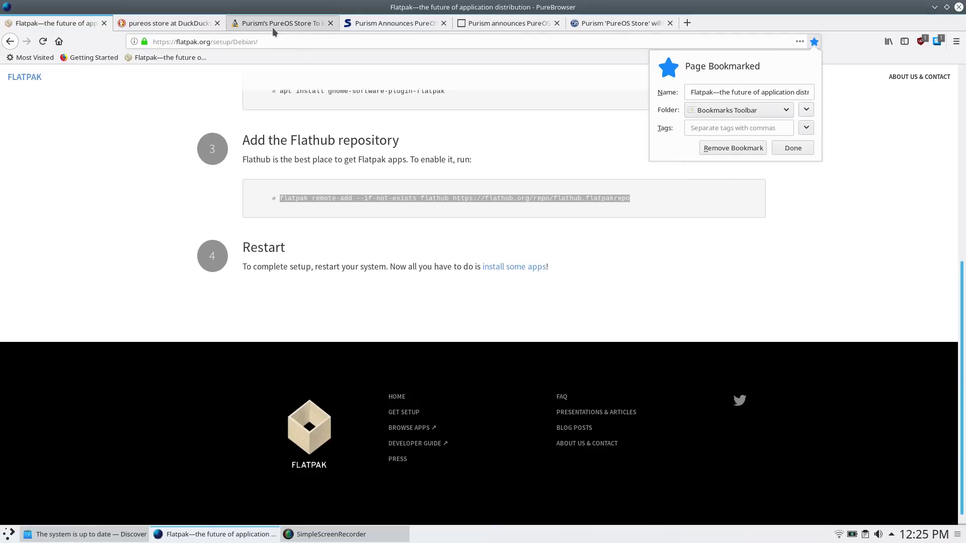
Close PureBrowser along with all six of its tabs
click(273, 25)
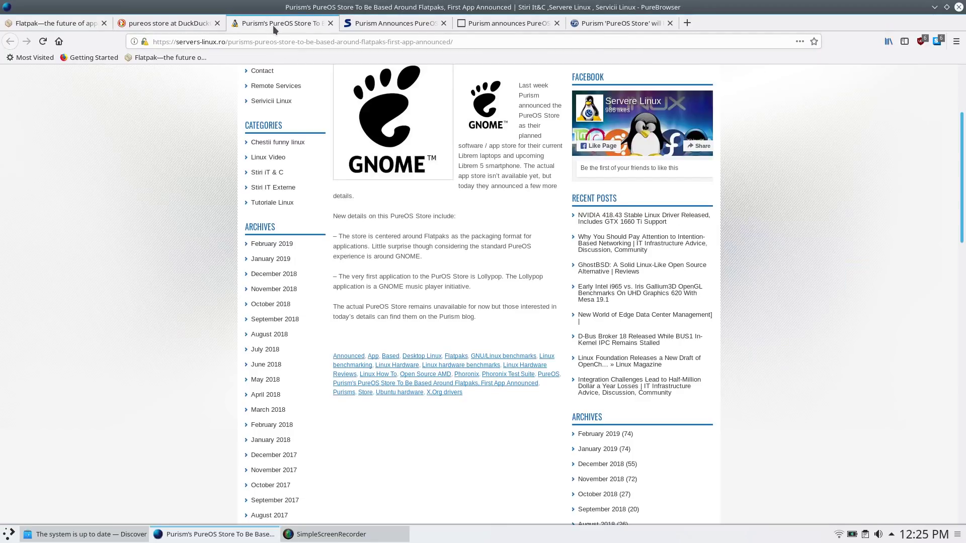
click(959, 14)
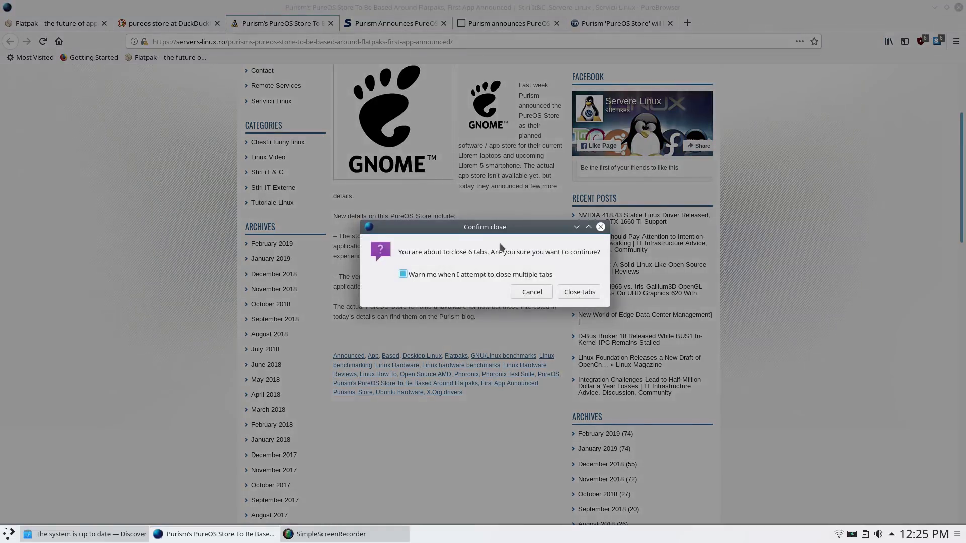
click(592, 291)
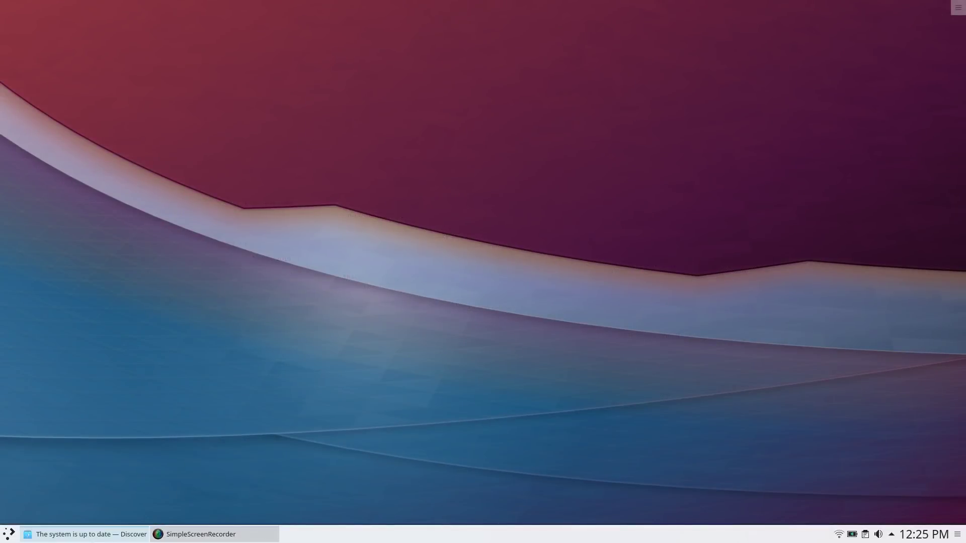
click(108, 533)
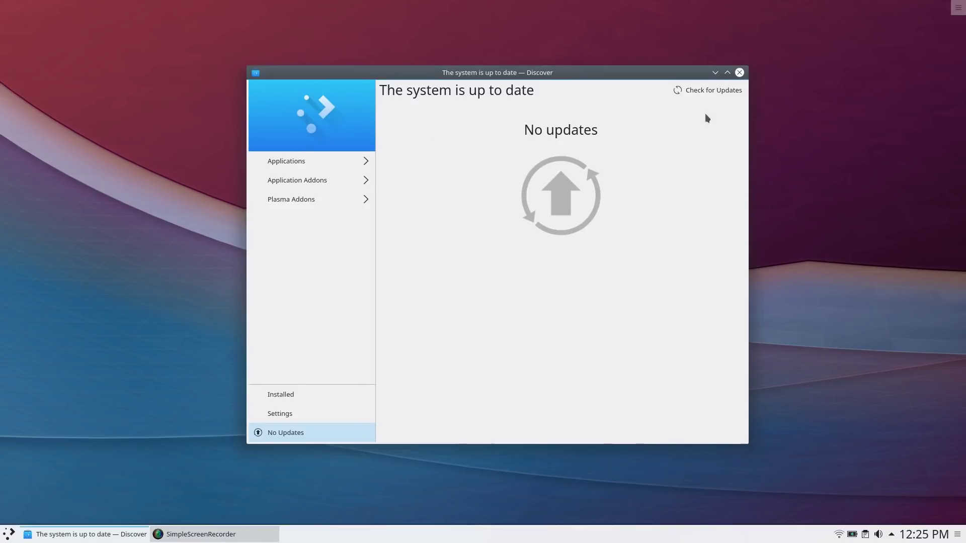
Quit Discover and relaunch it from the launcher's Favorites
click(739, 72)
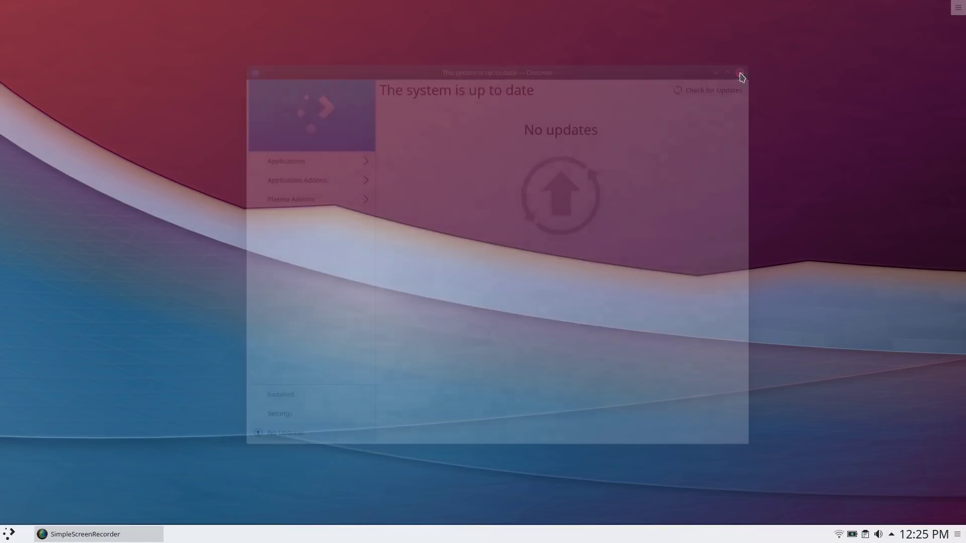
click(78, 535)
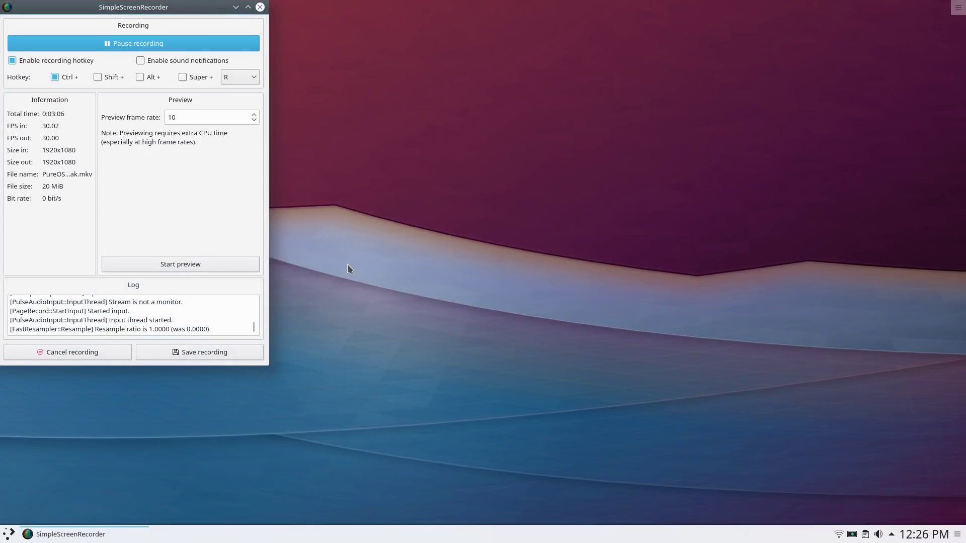
click(159, 46)
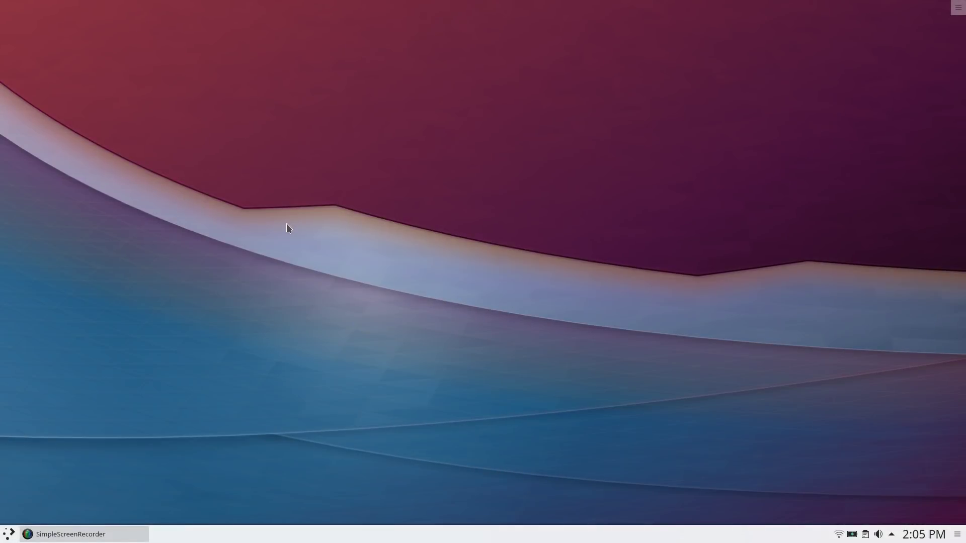
click(4, 535)
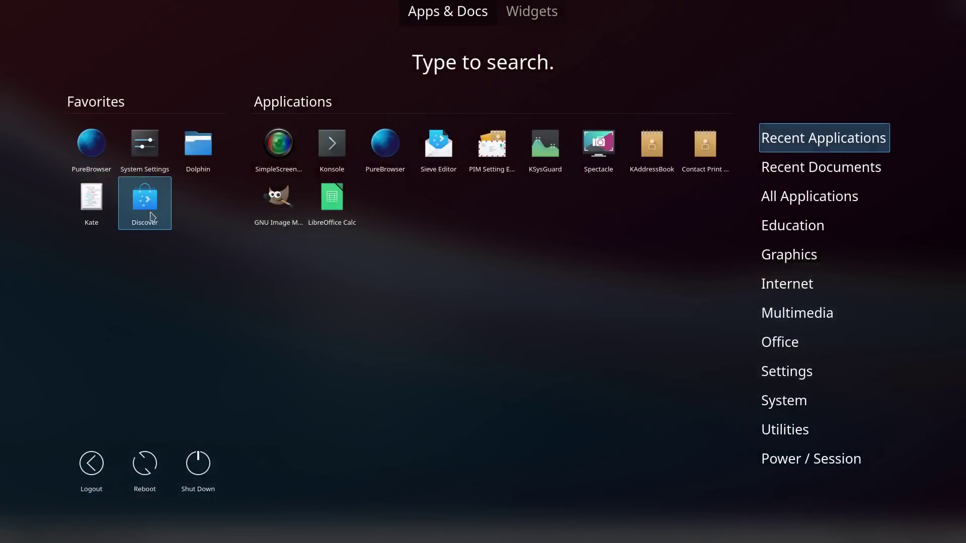
click(148, 211)
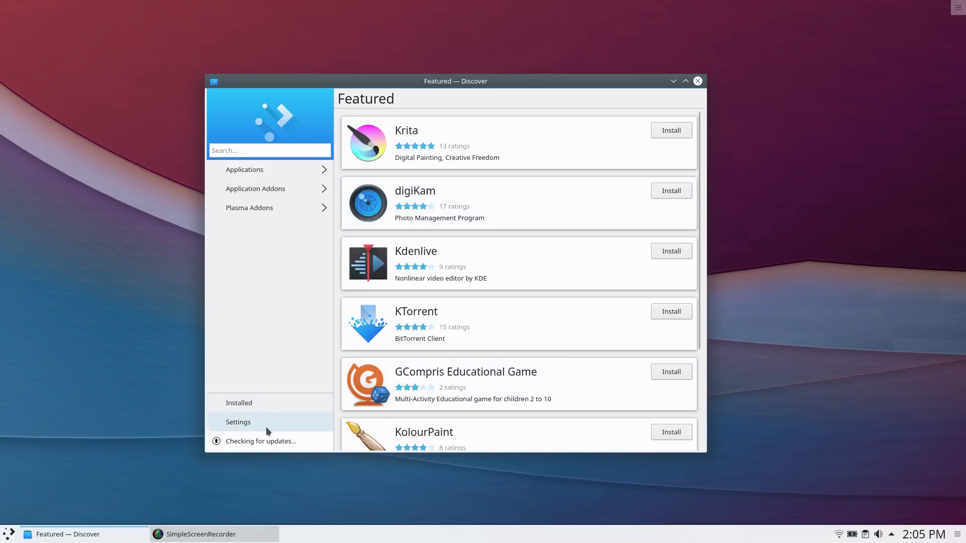
Check the software sources for Flathub and search installed software for 'telegram'
click(238, 423)
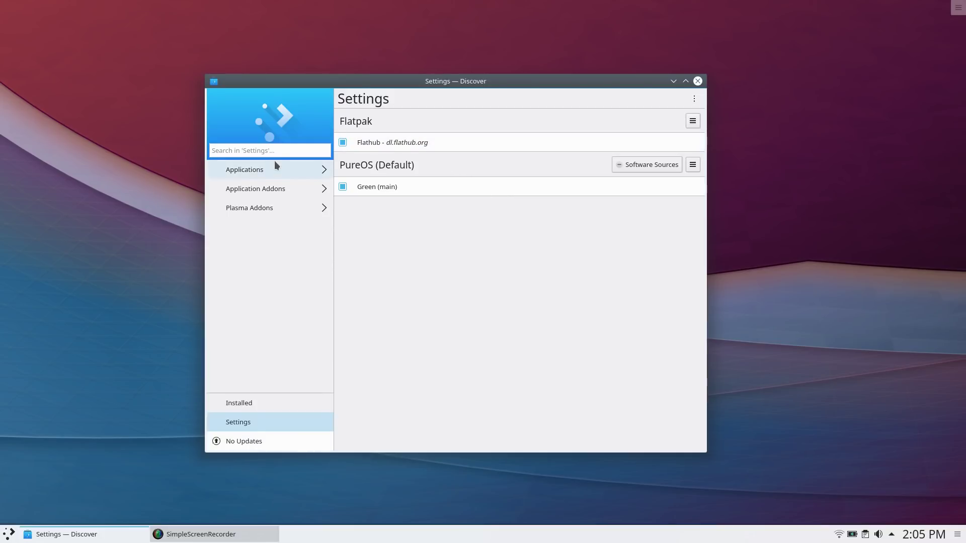
click(249, 404)
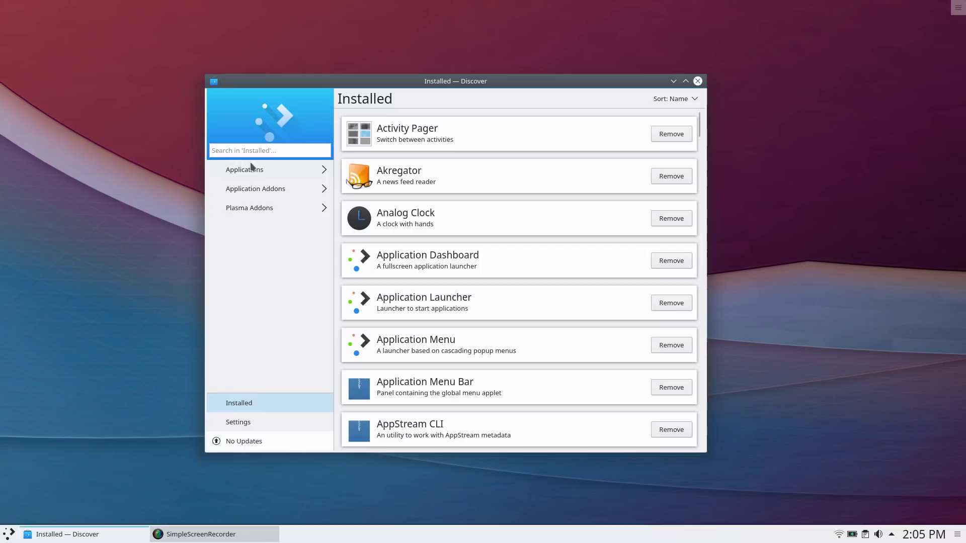
click(254, 151)
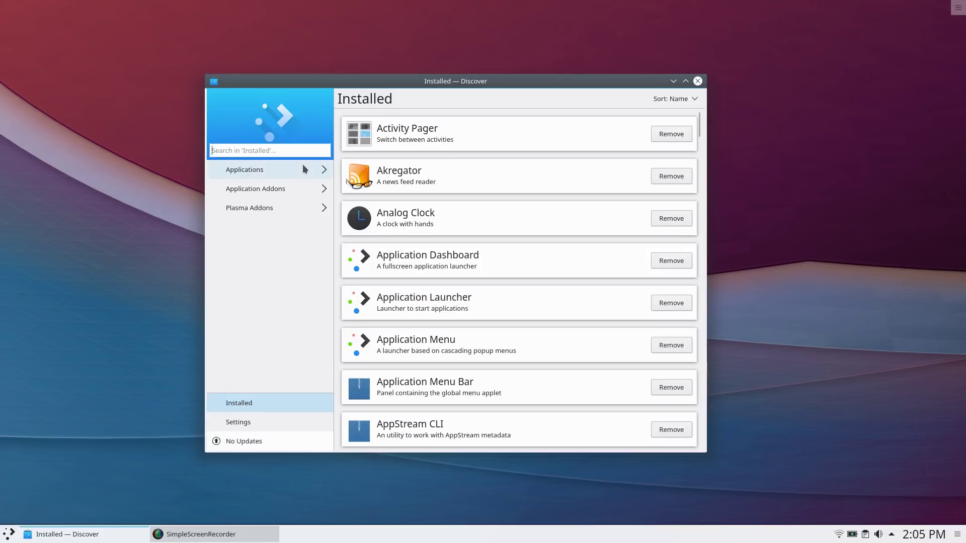
text(telegram)
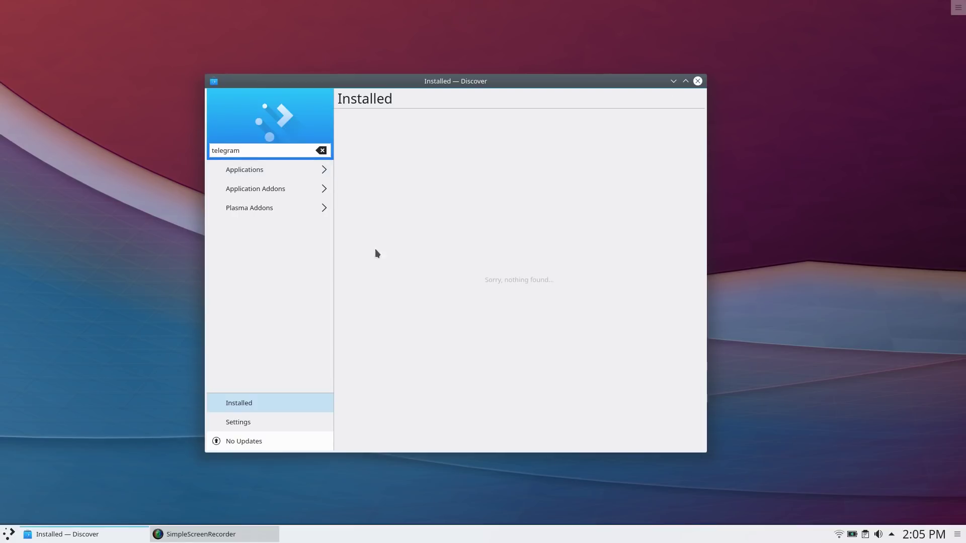
Search the Applications catalogue for telegram and open the Telegram Desktop Flathub entry
click(247, 169)
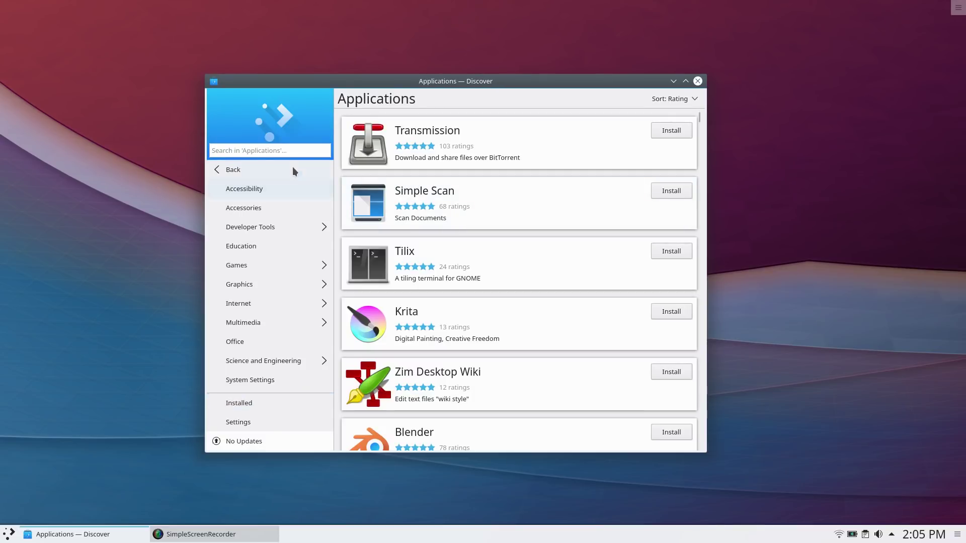
click(256, 147)
text(t)
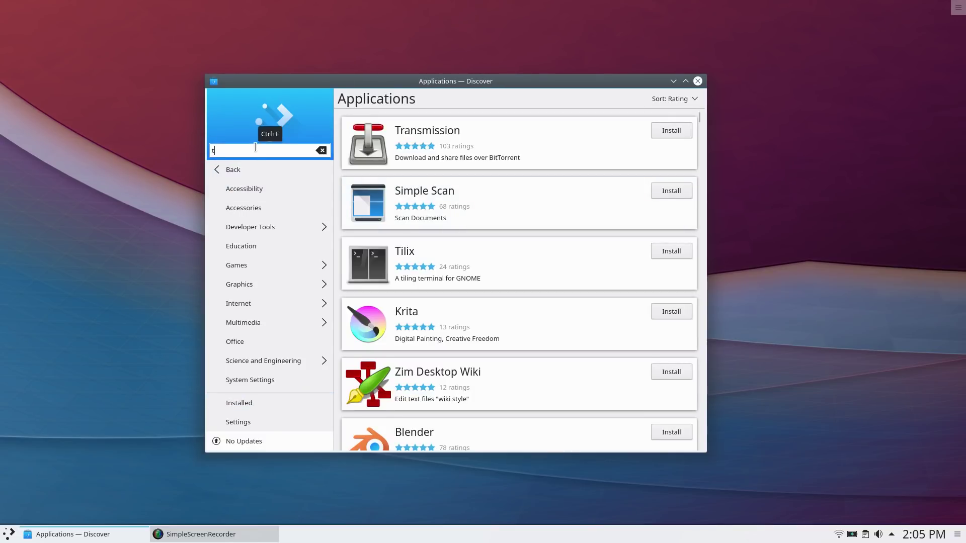
text(elegranm)
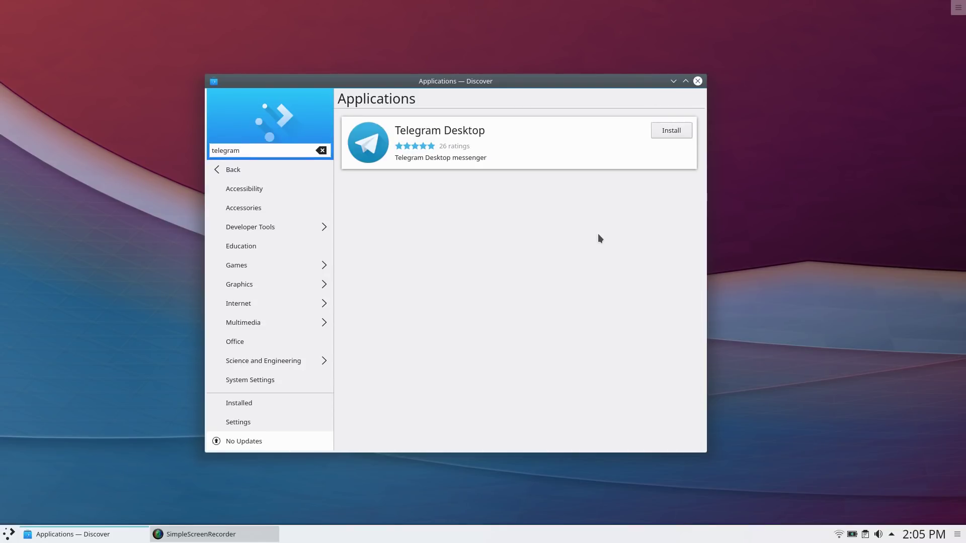
click(509, 151)
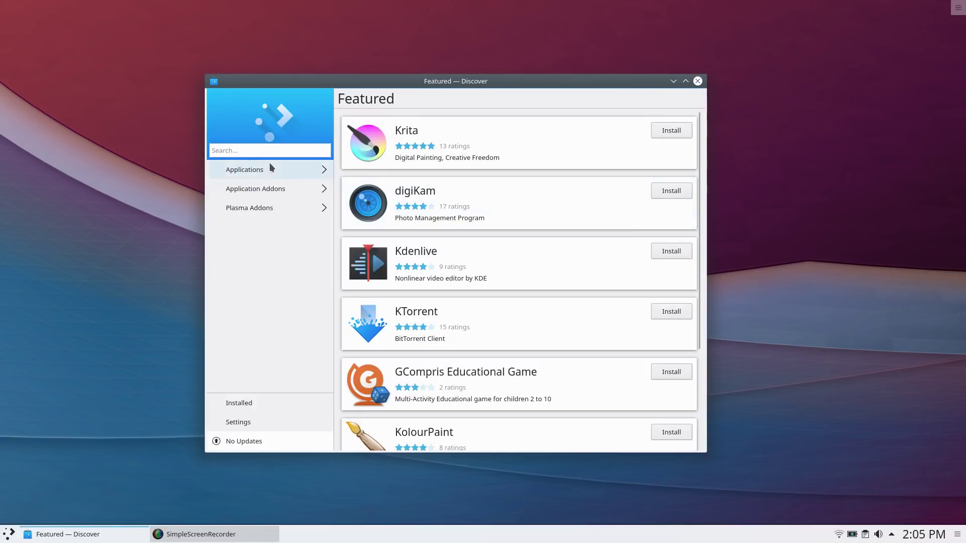
Look up Lollypop 0.9.920 (Flathub audio player), then clear the search and open Applications
click(249, 152)
text(lollypop)
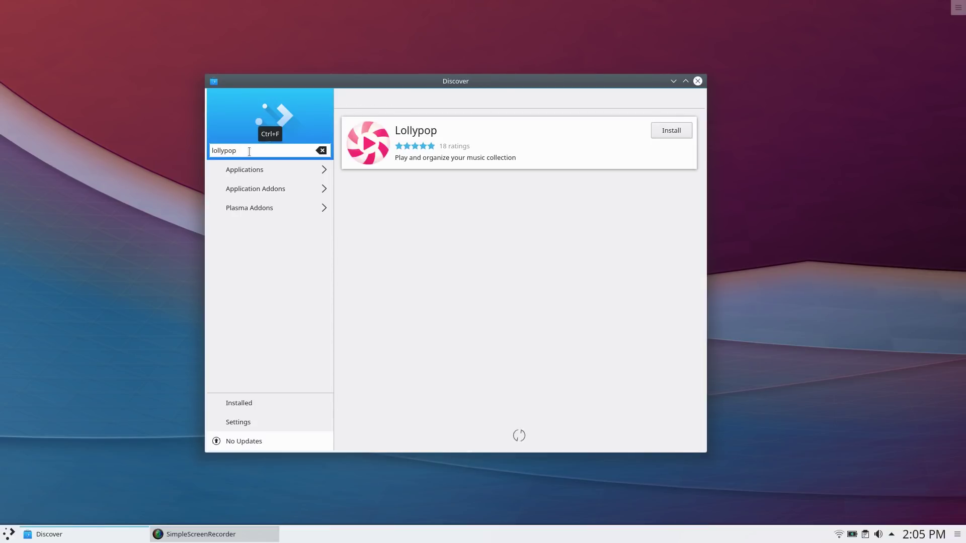
click(457, 142)
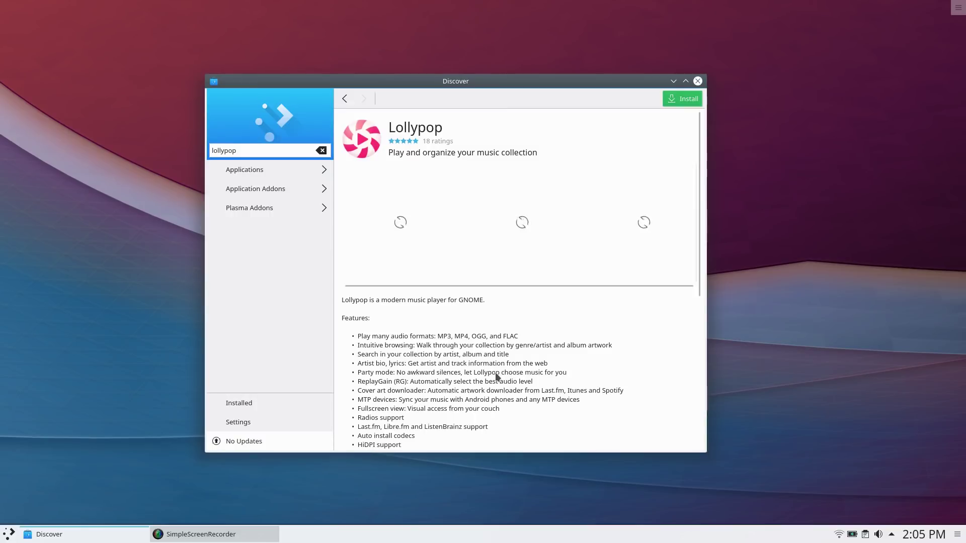
scroll(503, 333, down, 3)
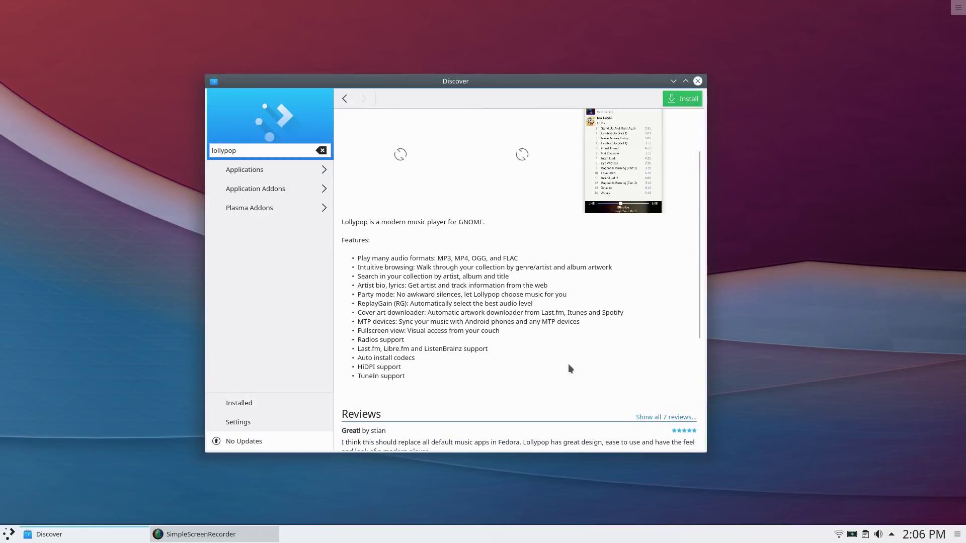
scroll(468, 355, up, 2)
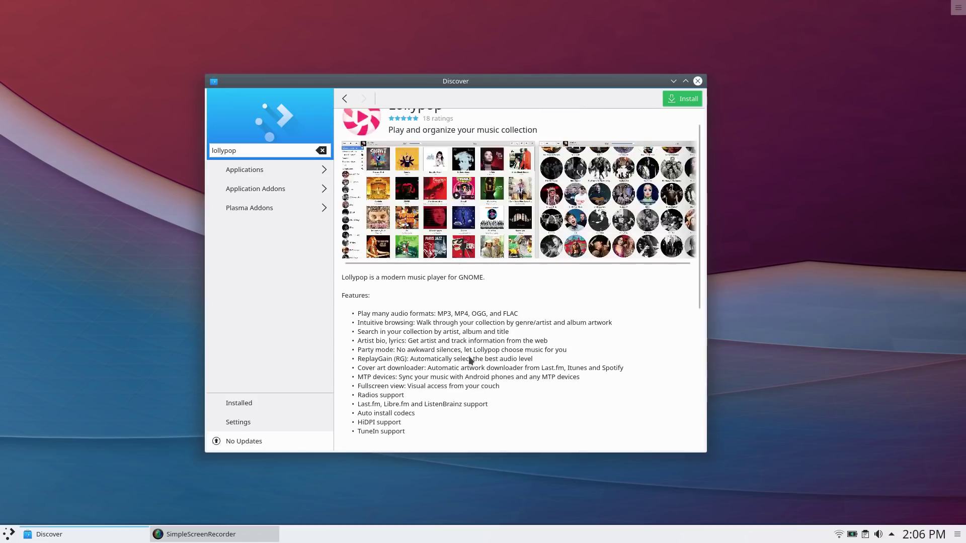
scroll(463, 332, down, 8)
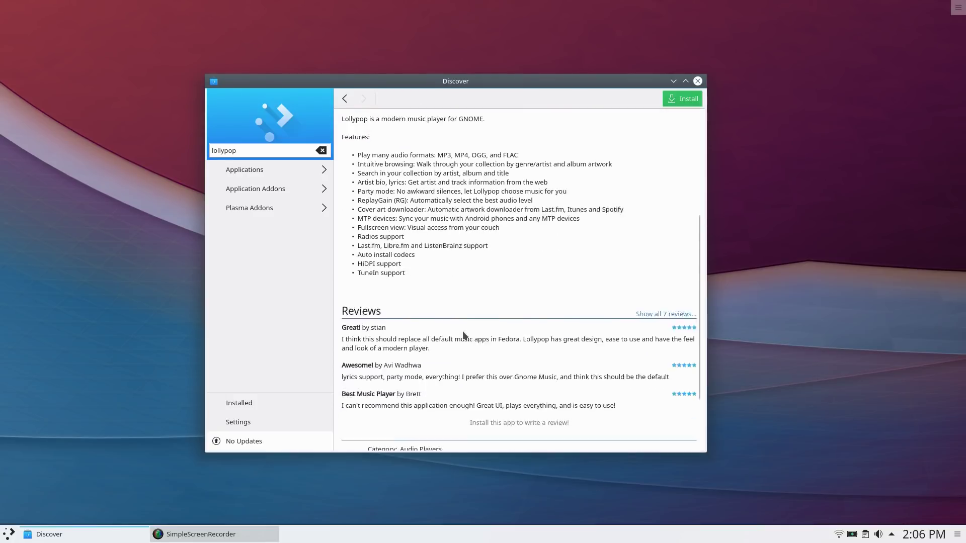
scroll(463, 331, down, 2)
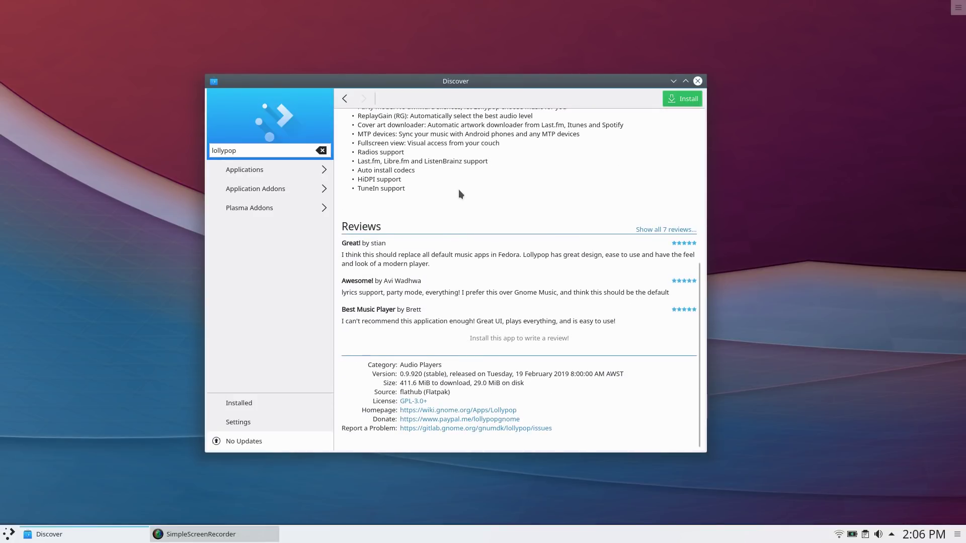
click(322, 151)
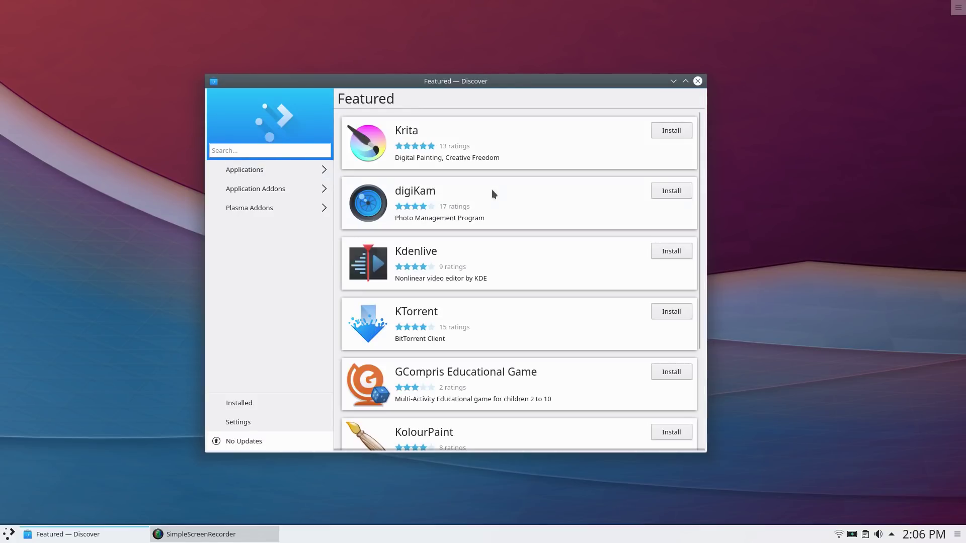
click(294, 171)
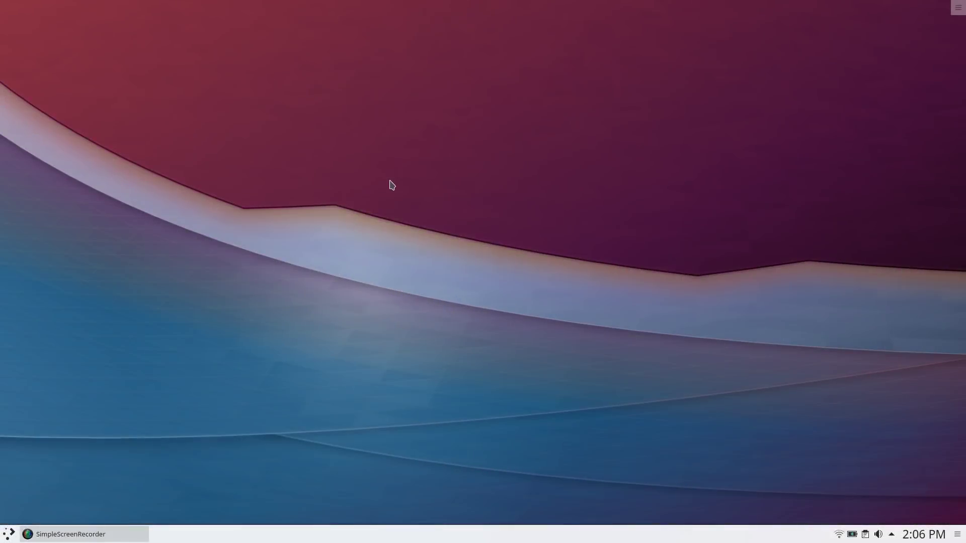
Open Configure Desktop's Wallpaper page, centre the dialog, and open Get New Wallpapers
right_click(390, 181)
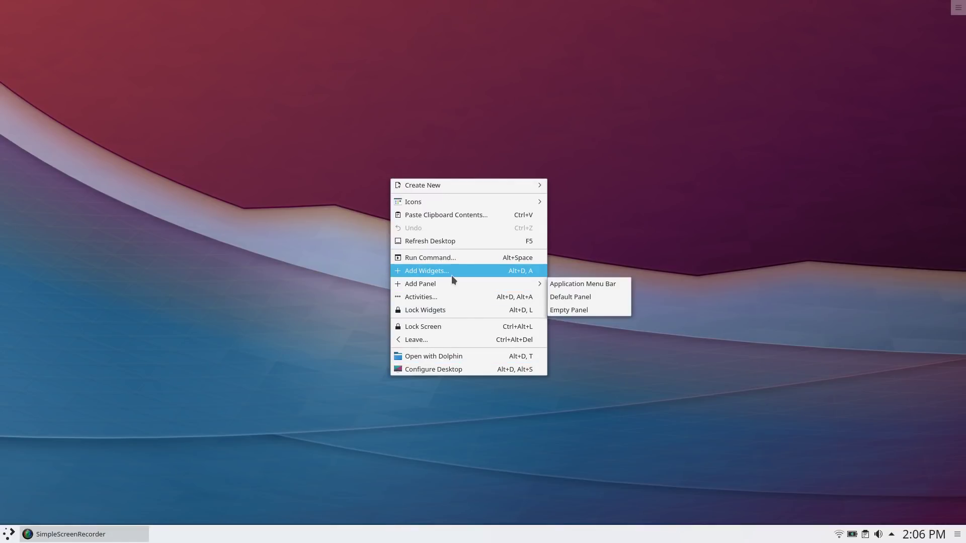
click(436, 372)
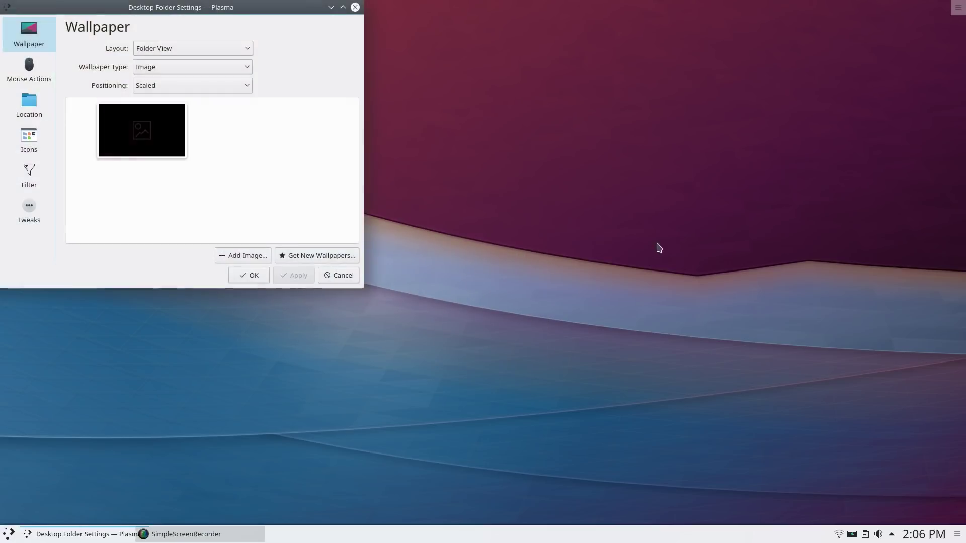
drag(226, 10, 477, 115)
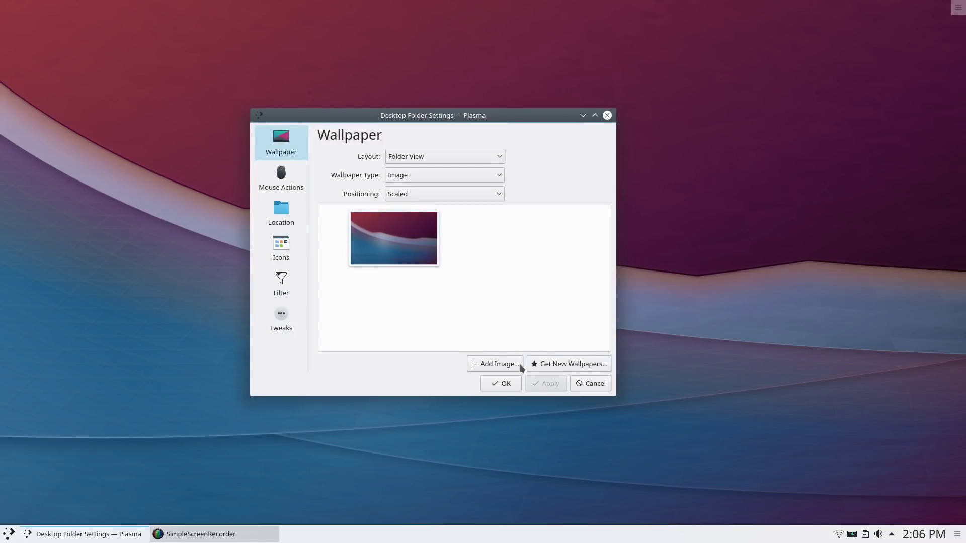
click(472, 364)
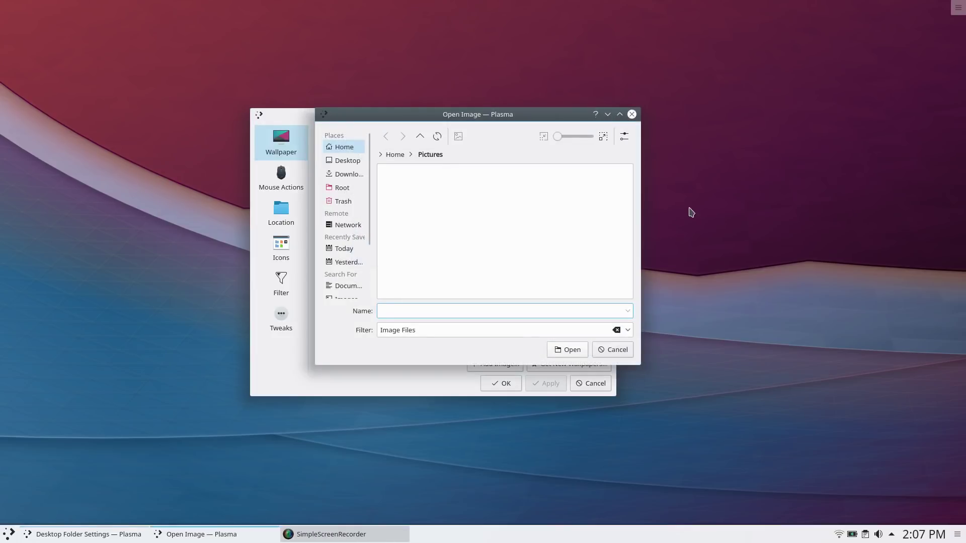
click(617, 349)
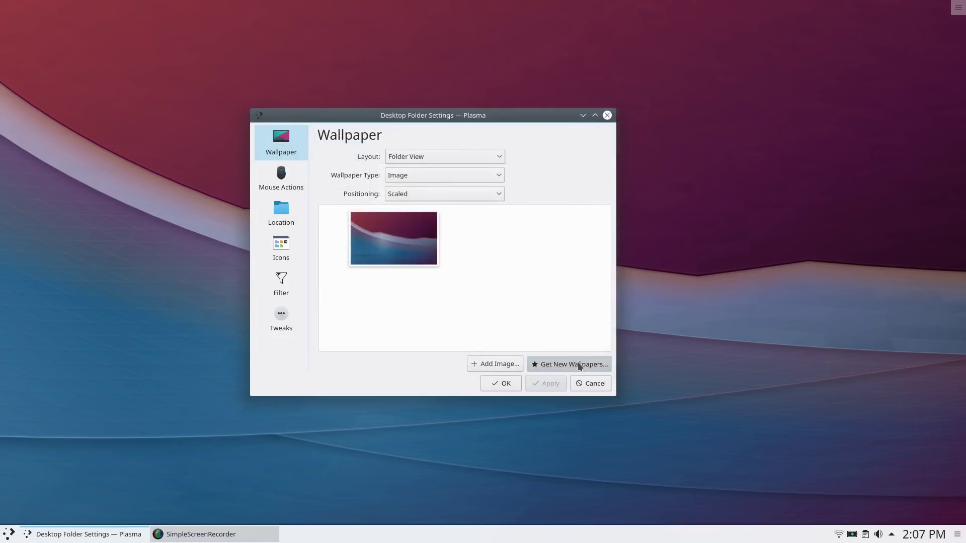
click(579, 364)
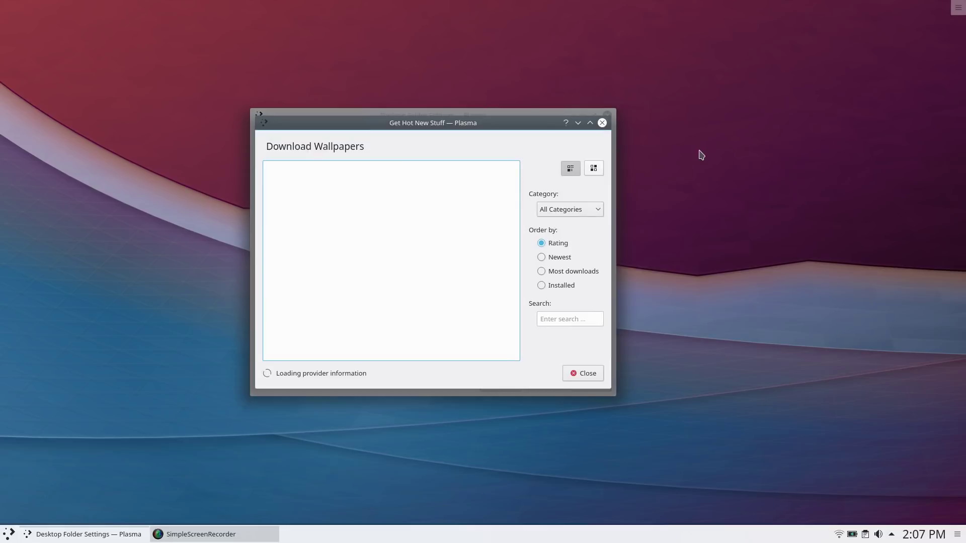
Search online wallpapers by the author's name and download Citys Of Dreams
click(553, 320)
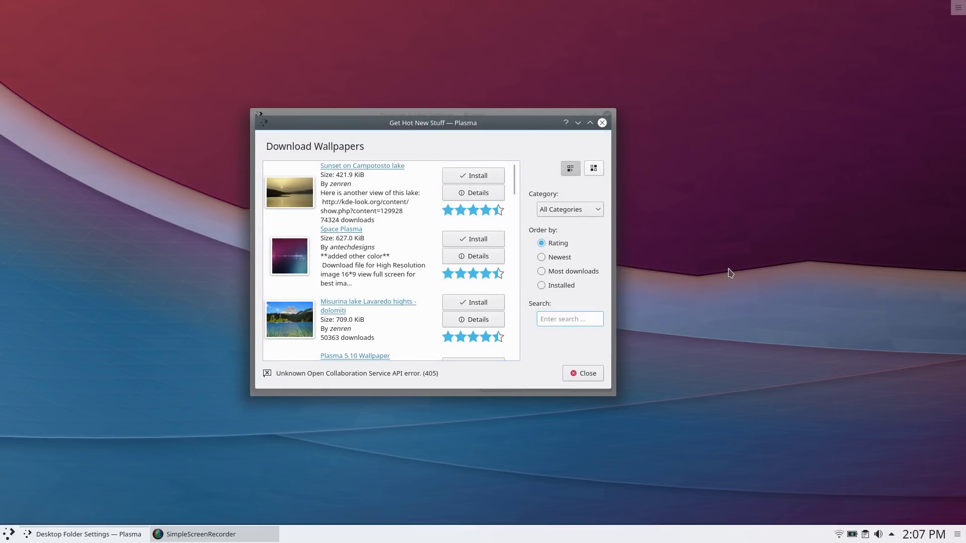
text(karl shneider)
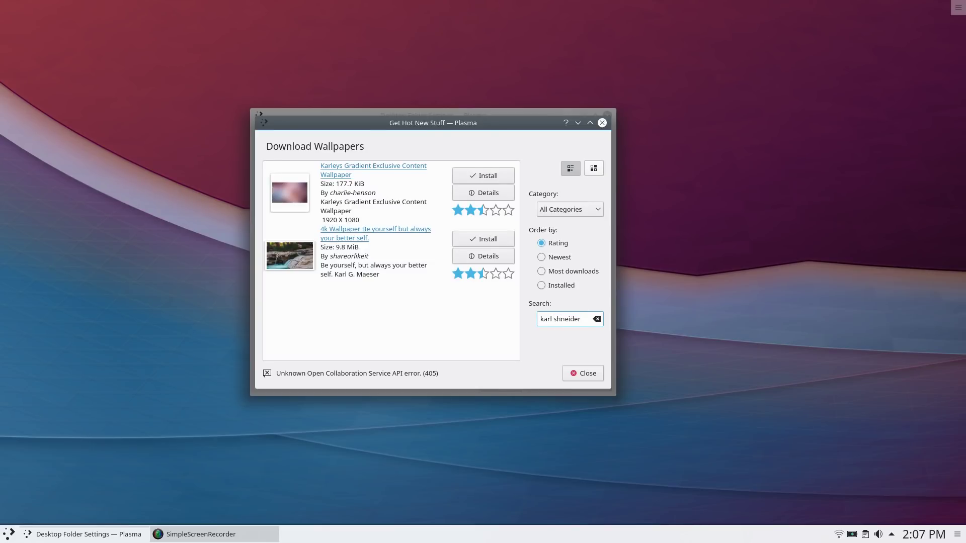
key(Return)
key(BackSpace)
key(BackSpace)
key(BackSpace)
key(BackSpace)
key(BackSpace)
key(BackSpace)
key(BackSpace)
key(BackSpace)
key(BackSpace)
key(BackSpace)
key(BackSpace)
key(BackSpace)
key(BackSpace)
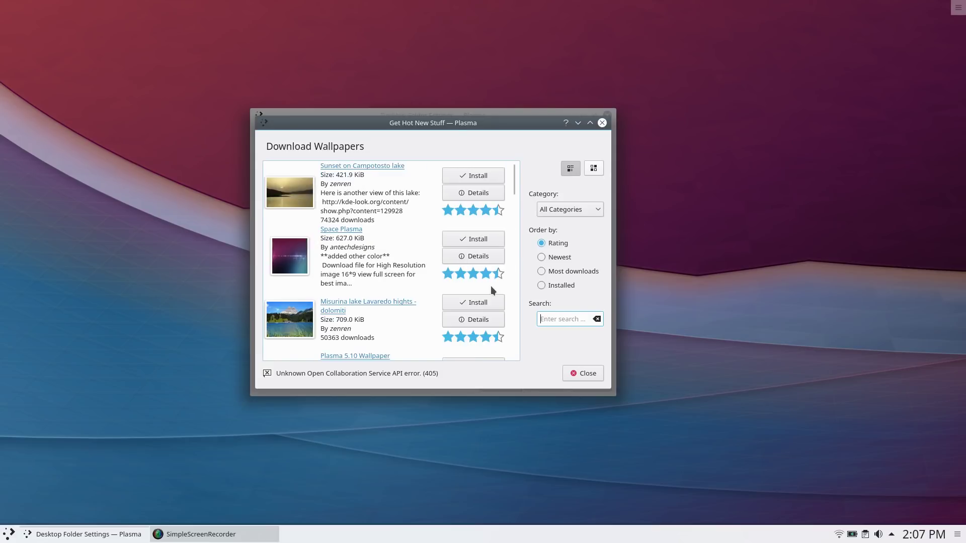
text(charlie henson)
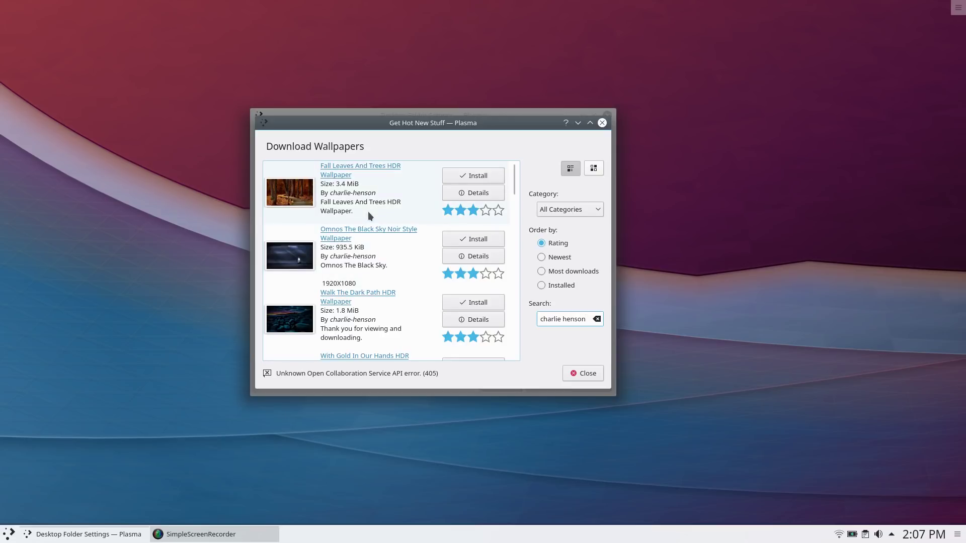
scroll(368, 212, down, 1)
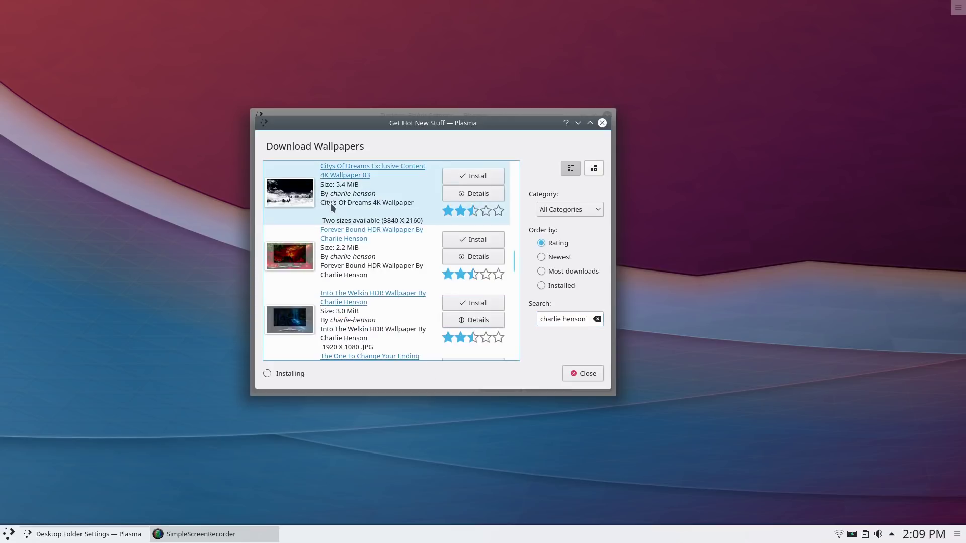
scroll(391, 191, up, 2)
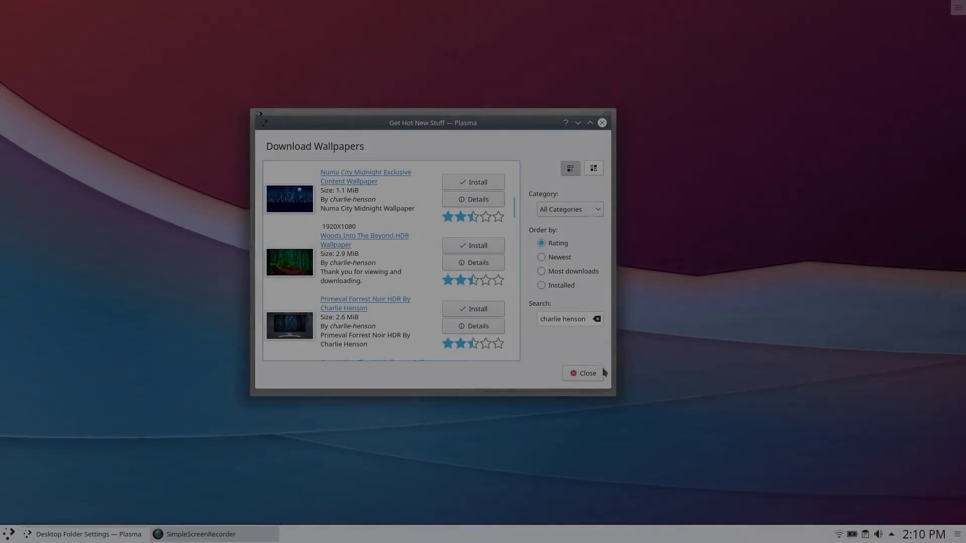
click(577, 374)
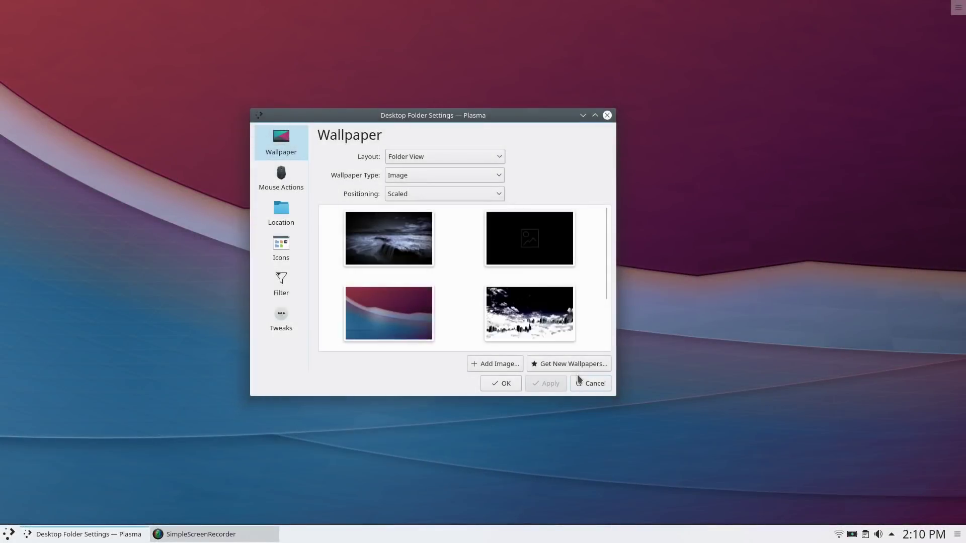
Select the Citys Of Dreams wallpaper, apply it, and close Desktop Folder Settings
scroll(459, 291, down, 1)
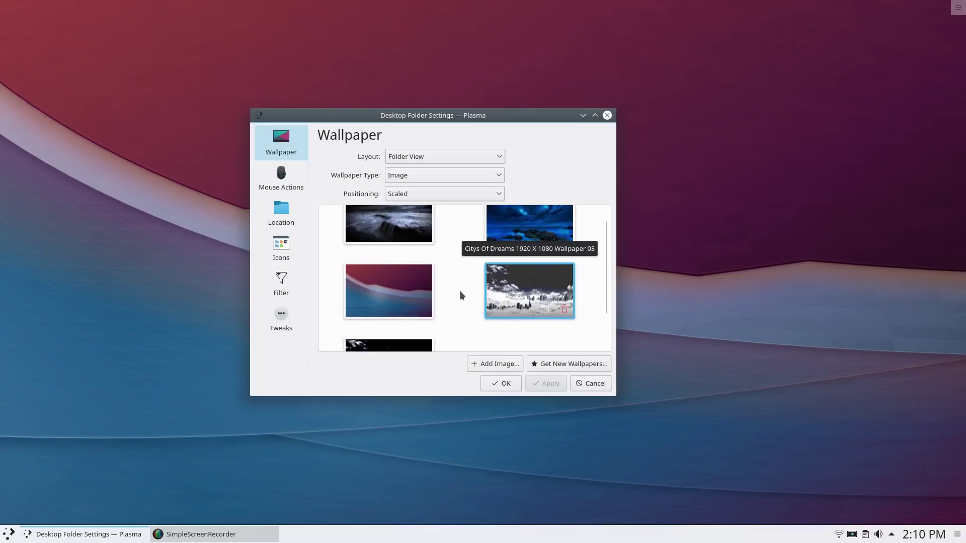
scroll(466, 272, up, 1)
click(534, 304)
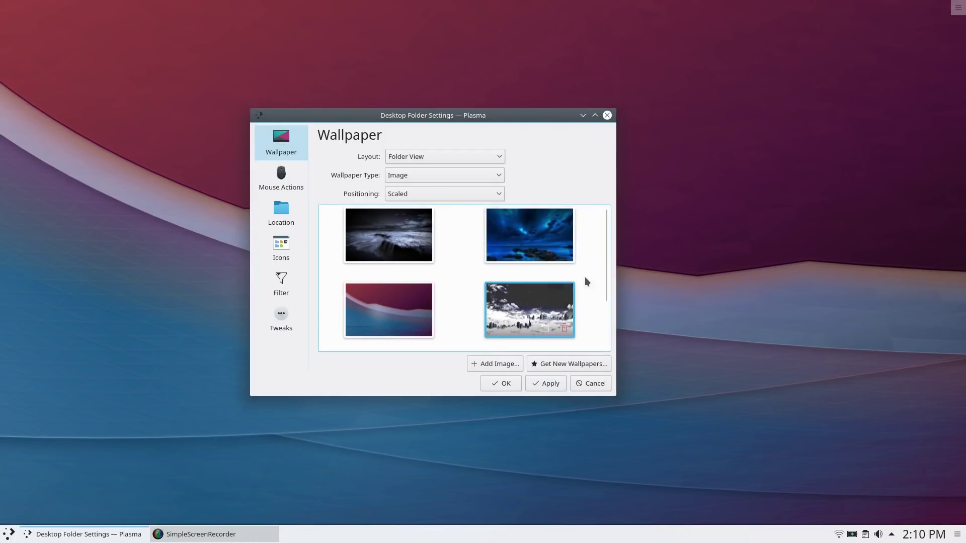
click(549, 385)
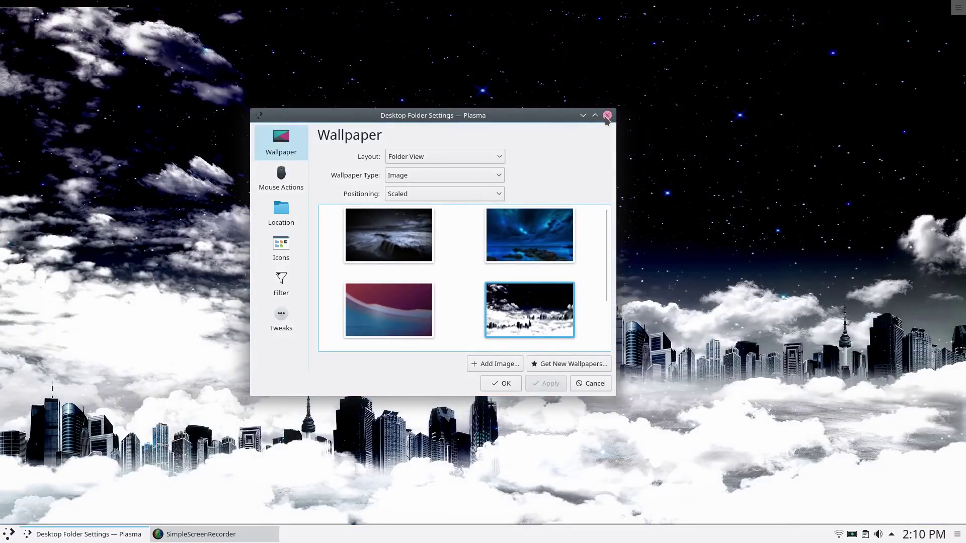
click(607, 116)
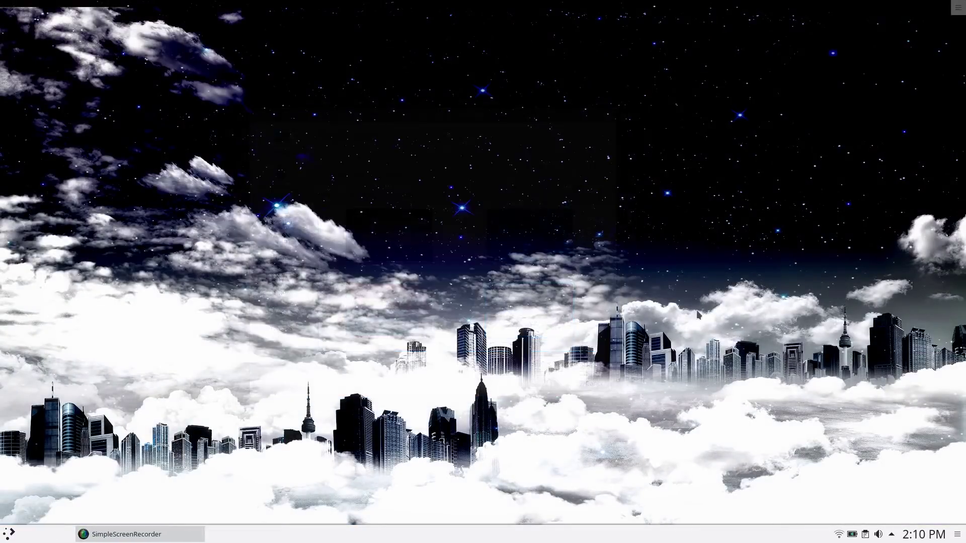
Launch System Settings from the dashboard and go to the Workspace Theme page
key(super)
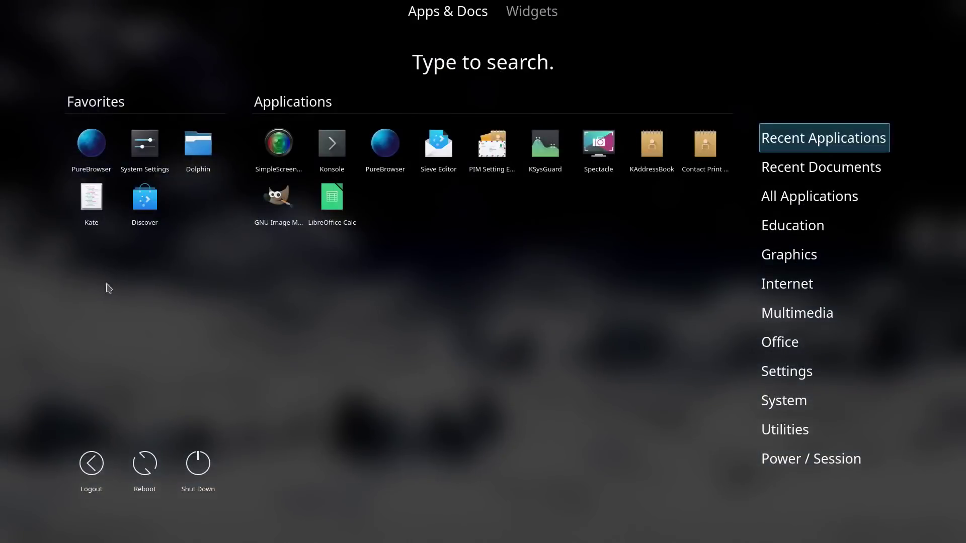
click(143, 143)
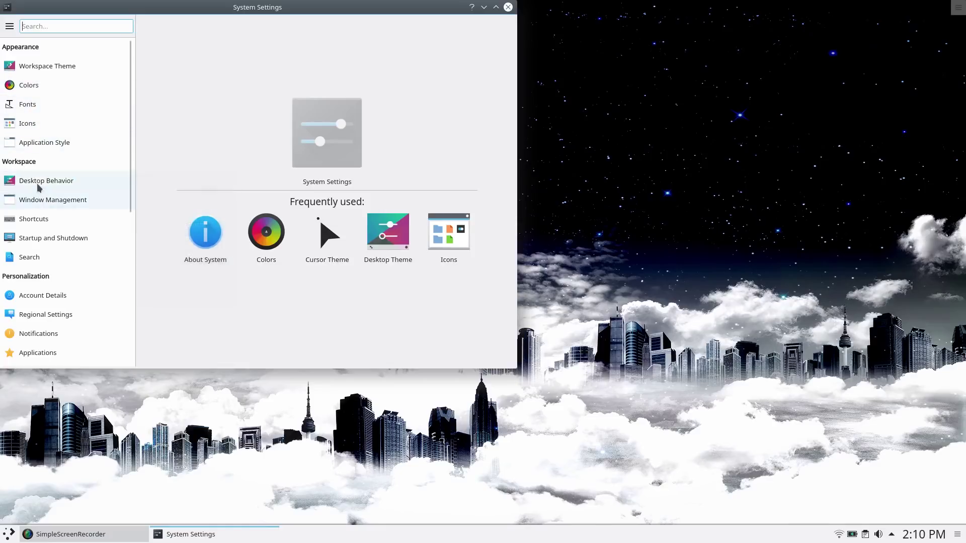
mouse_move(39, 187)
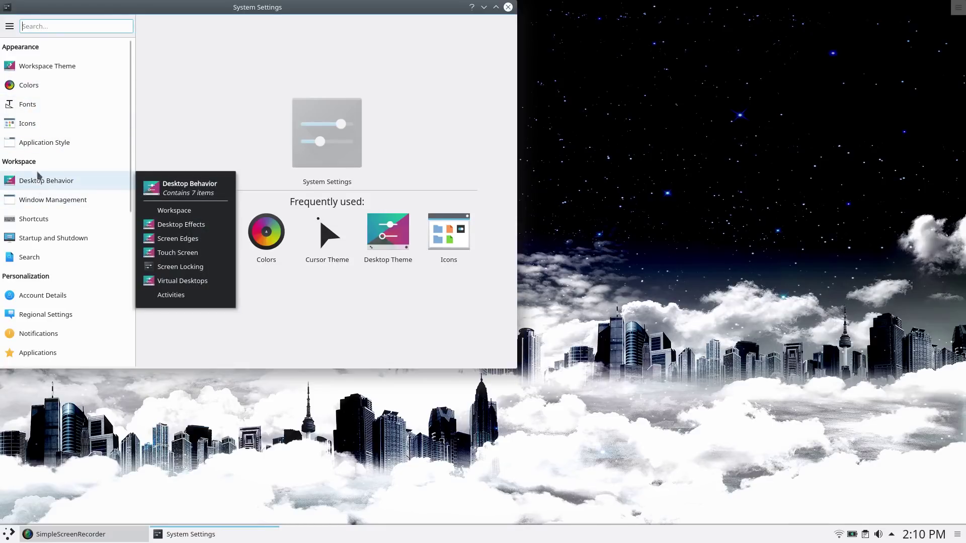
click(46, 70)
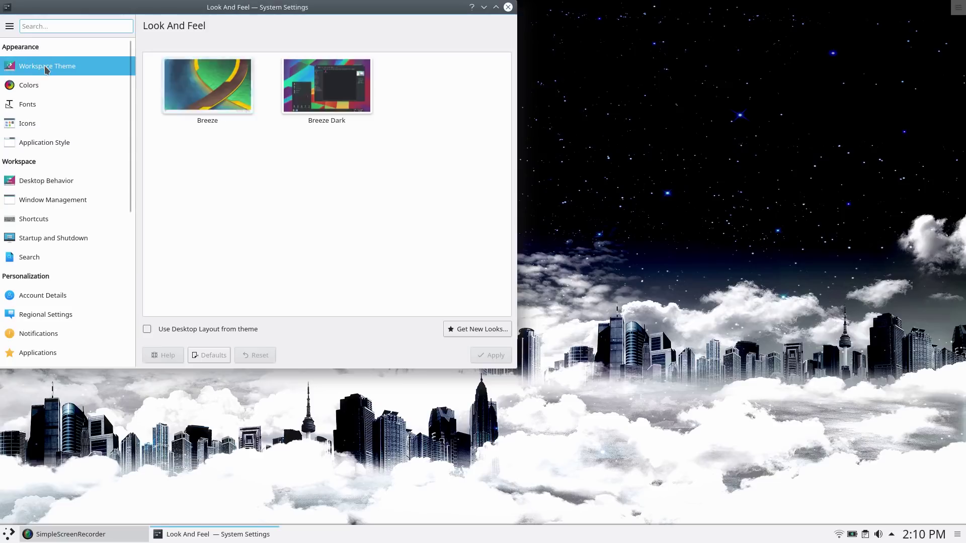
Apply the Breeze Dark theme, center the settings window, and show Desktop Theme choices
click(327, 92)
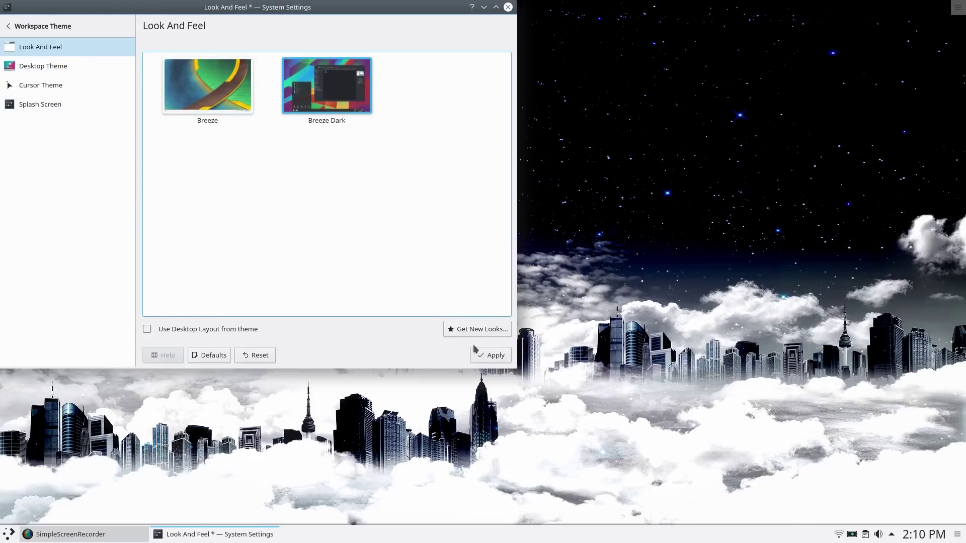
click(490, 355)
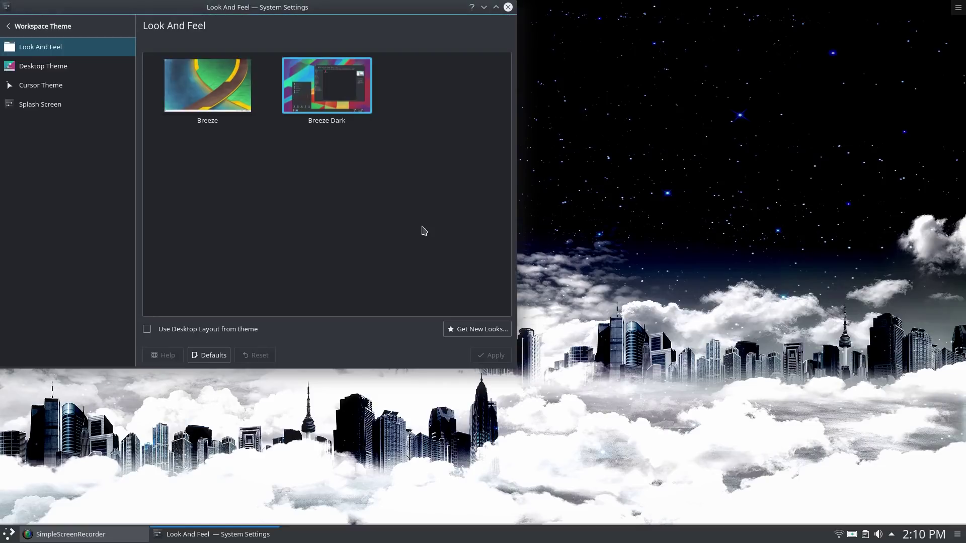
drag(260, 9, 442, 60)
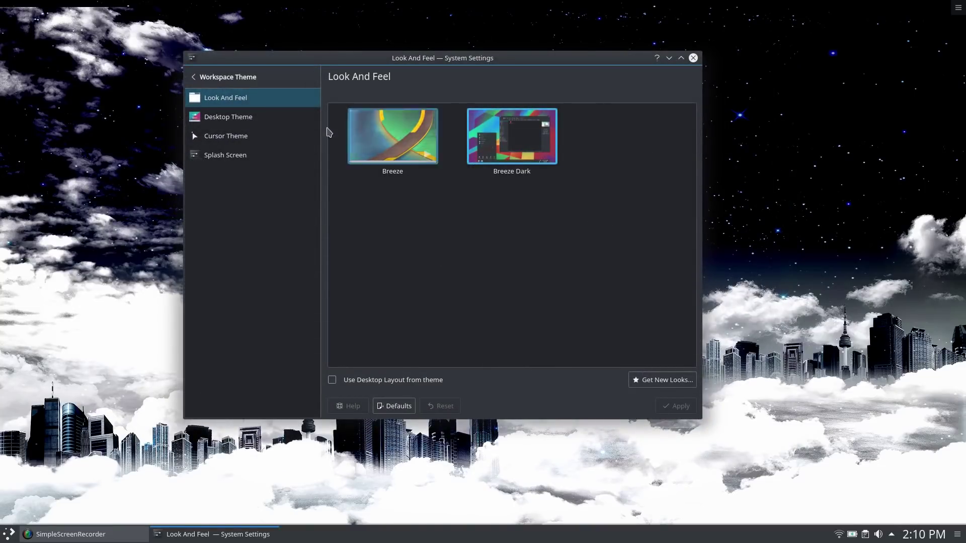
click(241, 116)
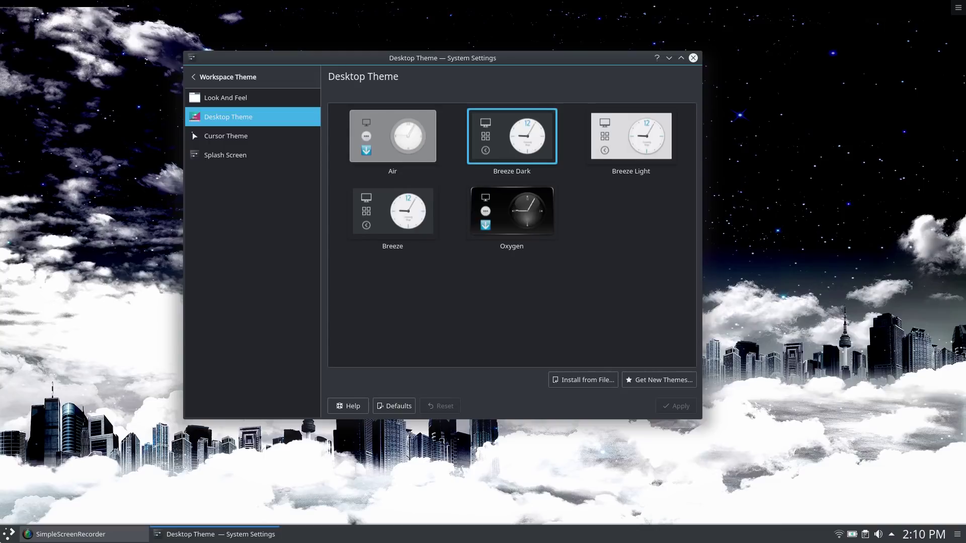
Launch Discover from the launcher, reposition its window, then close it again
click(12, 536)
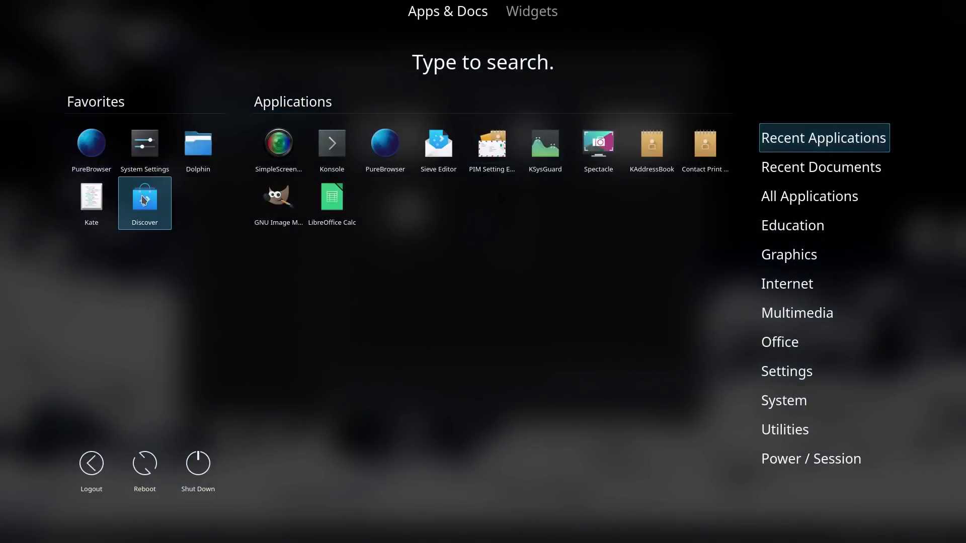
click(144, 199)
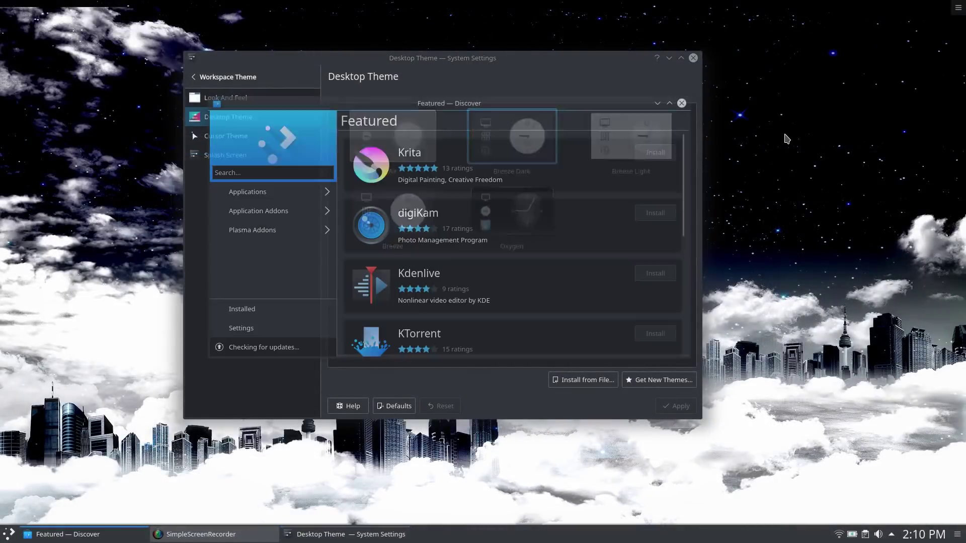
drag(452, 106, 417, 110)
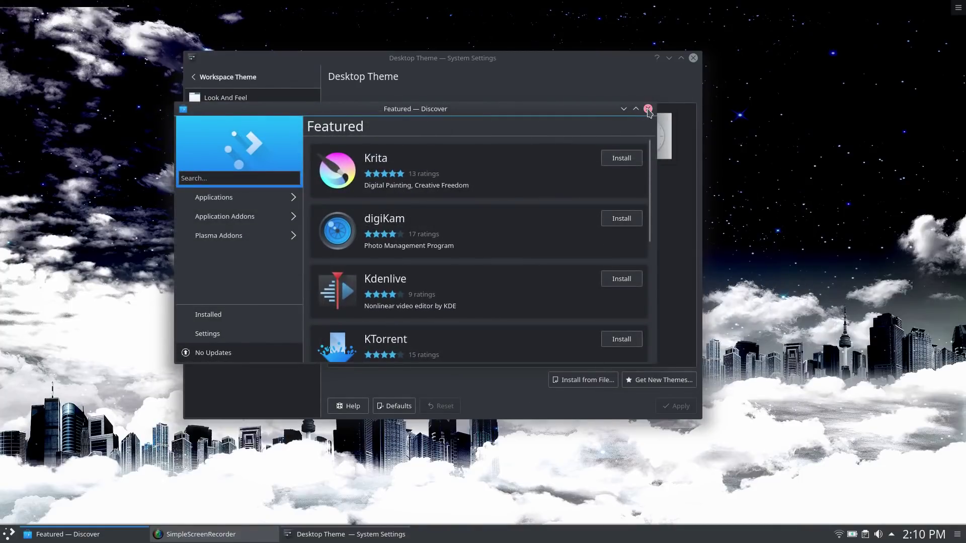
click(648, 109)
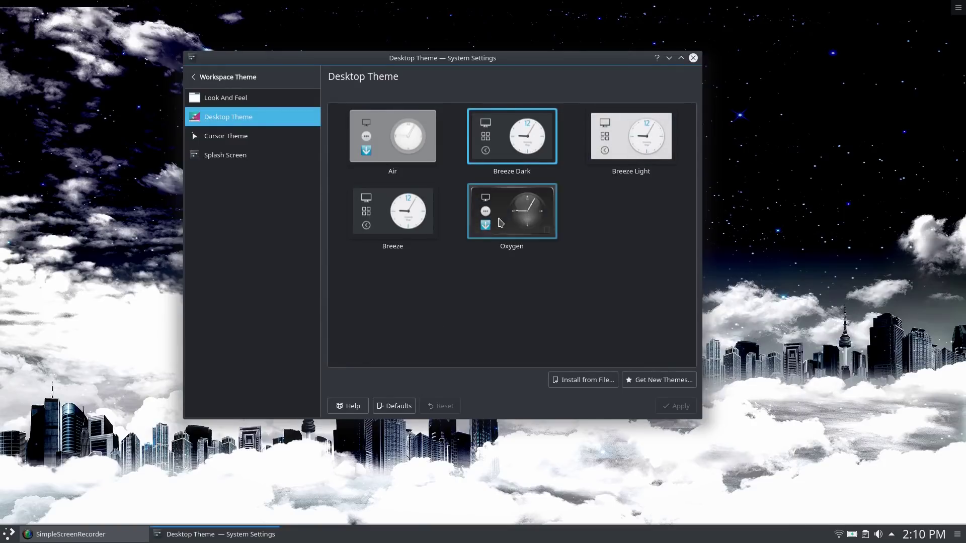
Close System Settings and open the Debian-Sid-Repo file from Documents via Dolphin
click(692, 58)
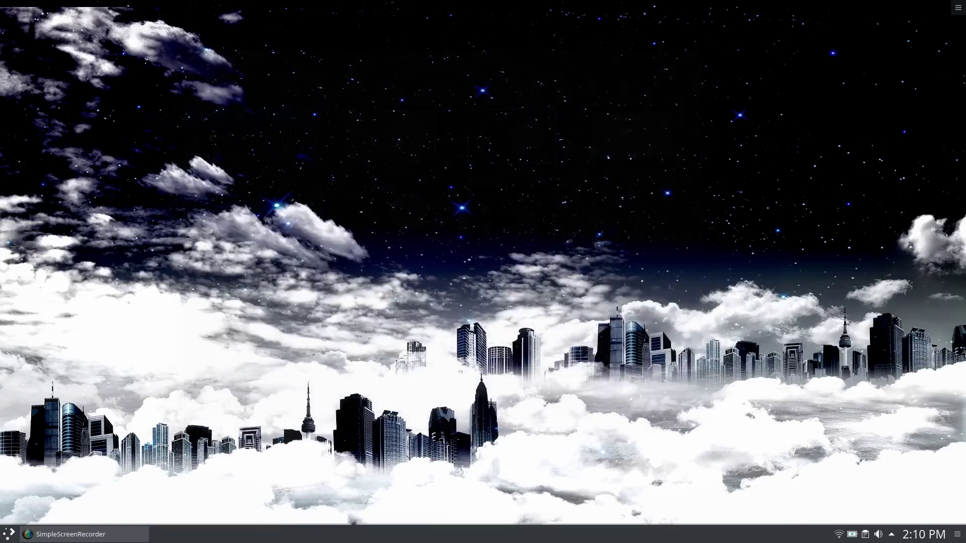
key(super)
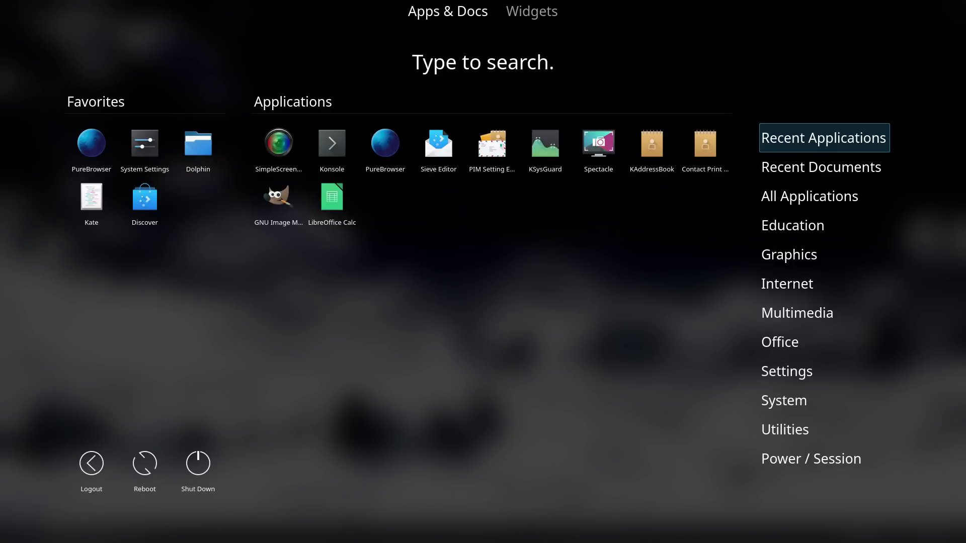
click(207, 143)
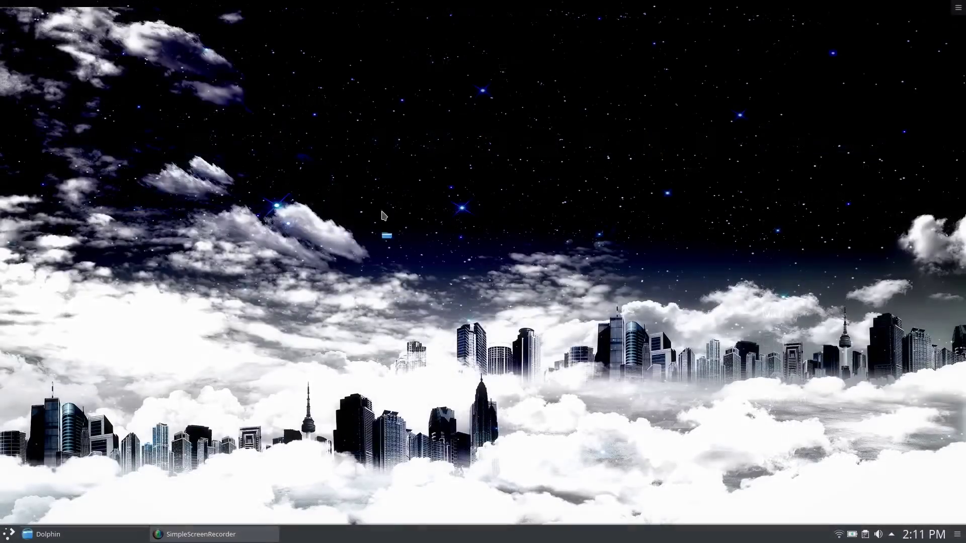
double_click(201, 90)
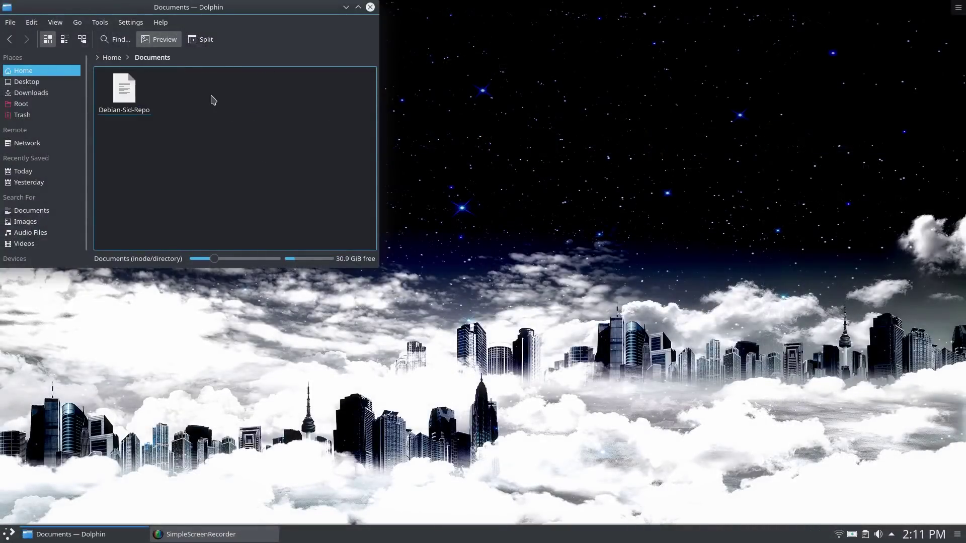
click(124, 97)
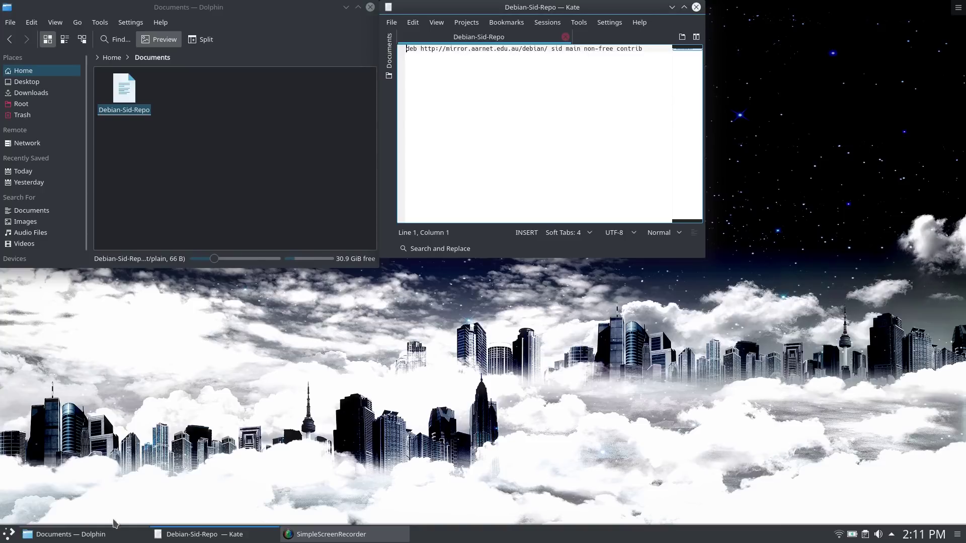
click(9, 534)
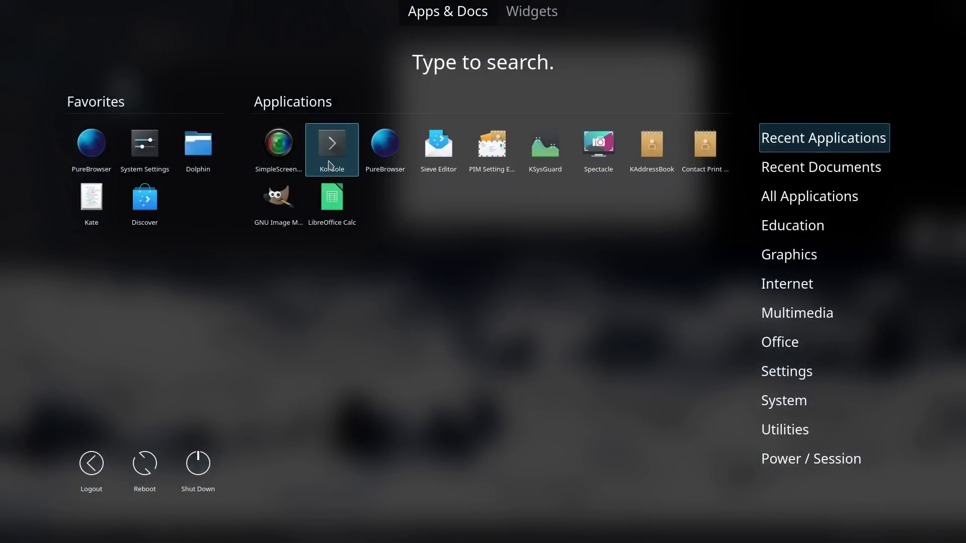
Launch Konsole and rerun 'sudo nano /etc/apt/sources.list' from history, entering the account password
click(330, 165)
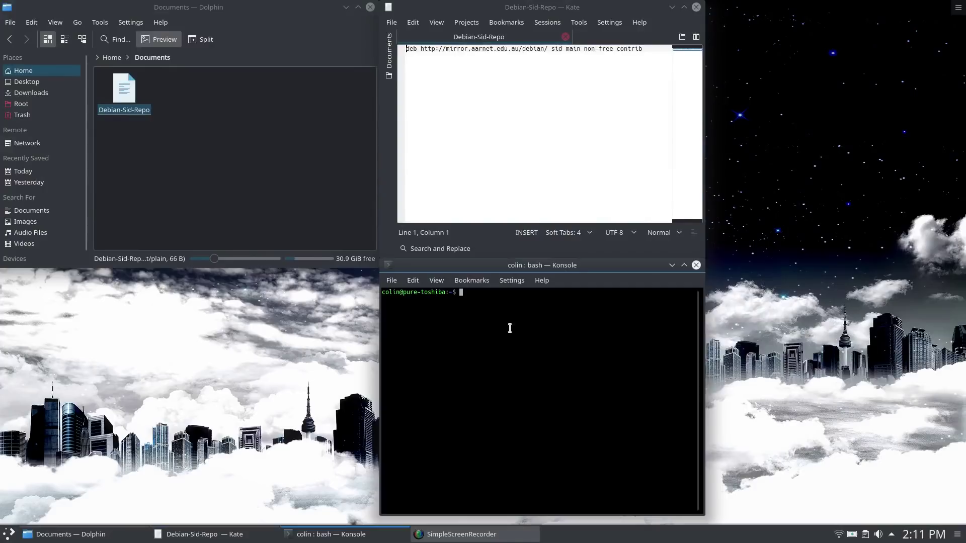
drag(526, 265, 456, 237)
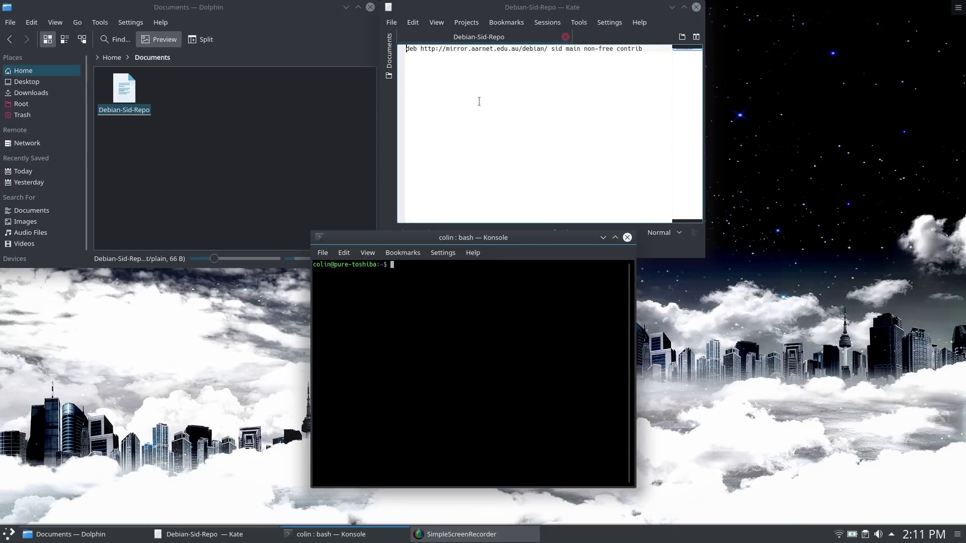
key(Up)
key(Up)
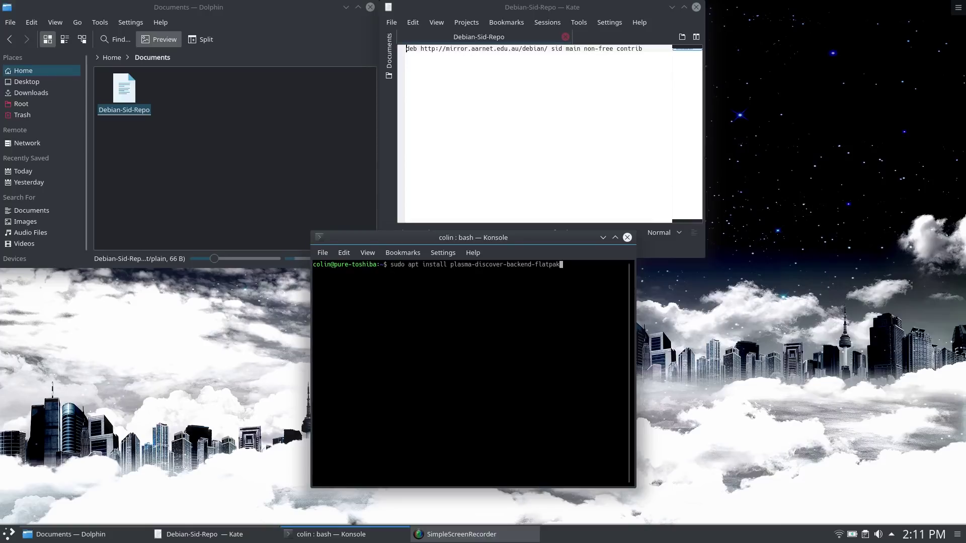
key(Up)
key(Up)
key(Down)
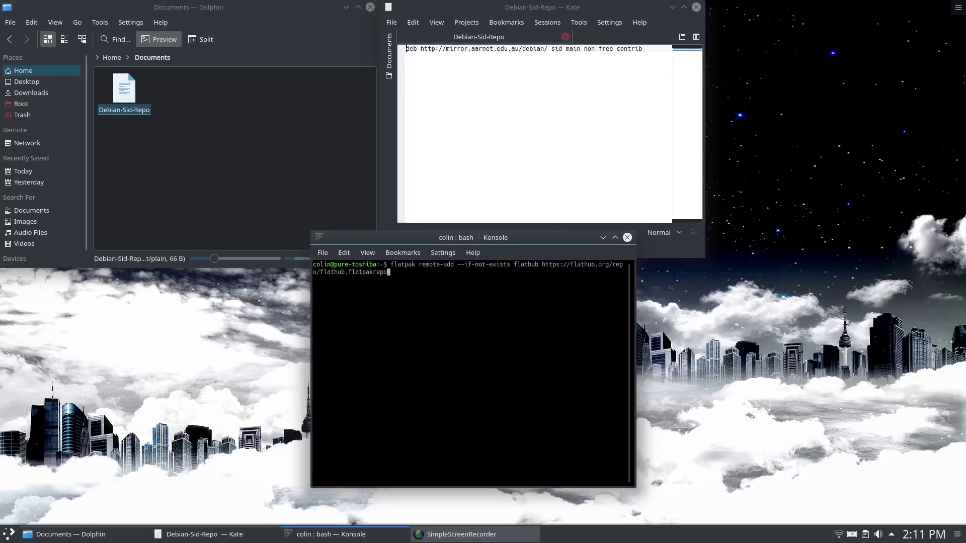
key(Up)
key(Up)
key(Up)
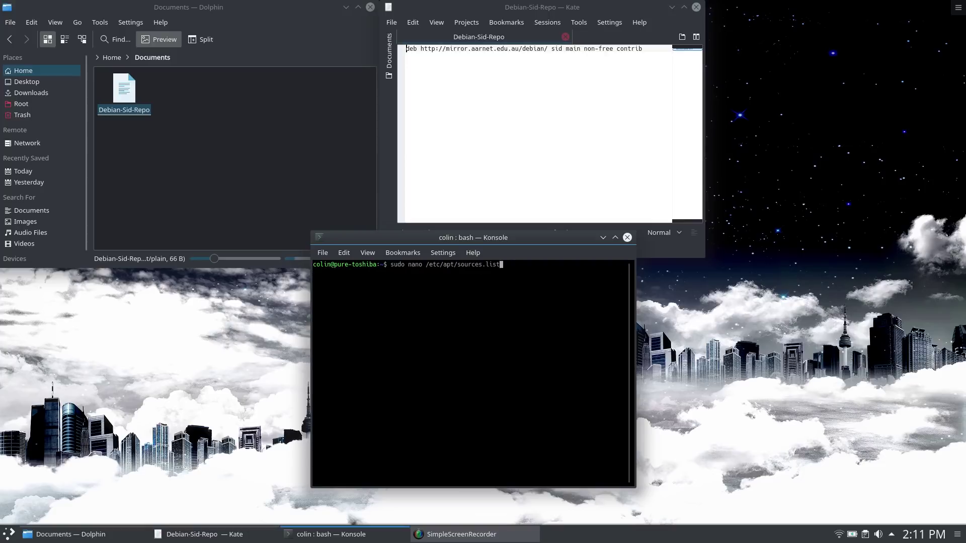
key(Return)
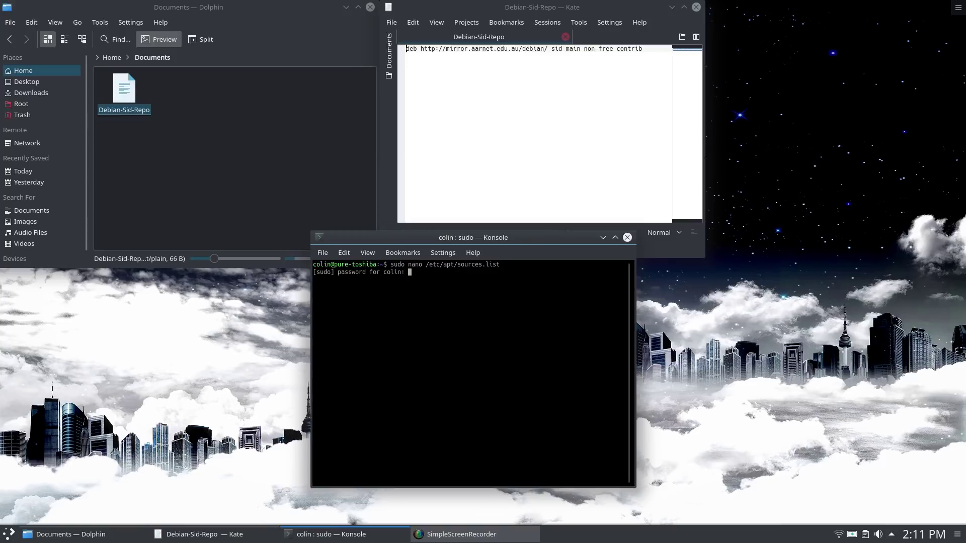
key(Return)
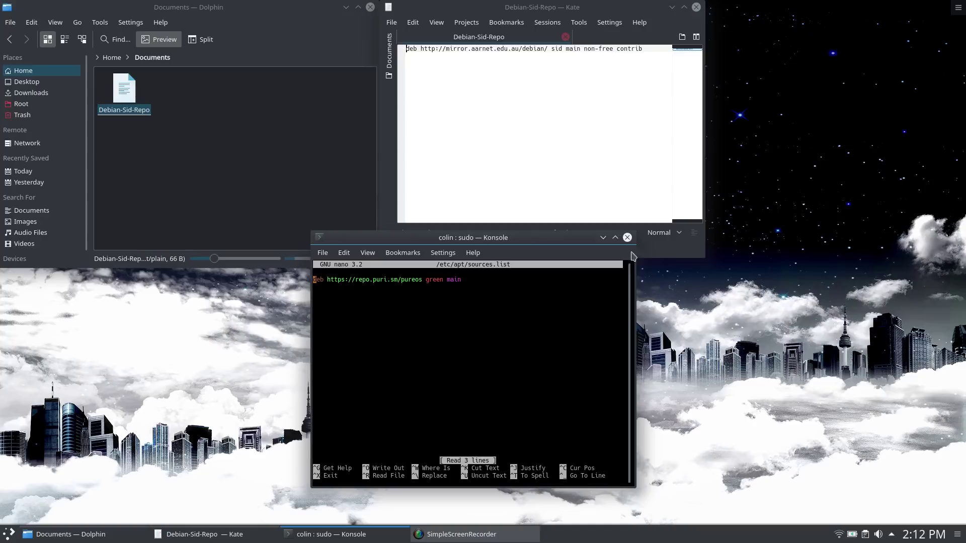
Quit nano with Ctrl+X after cancelling two close prompts, then close Konsole and Kate
click(628, 237)
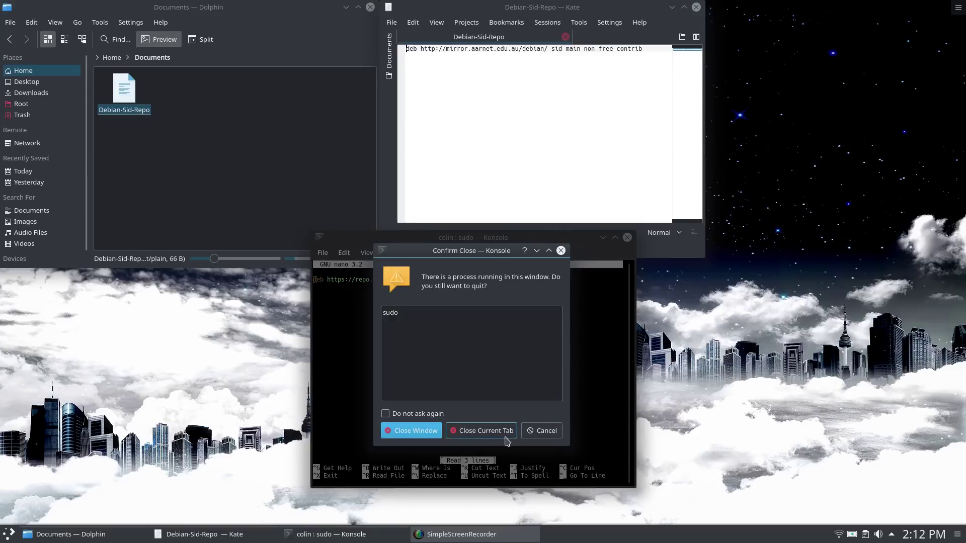
click(542, 430)
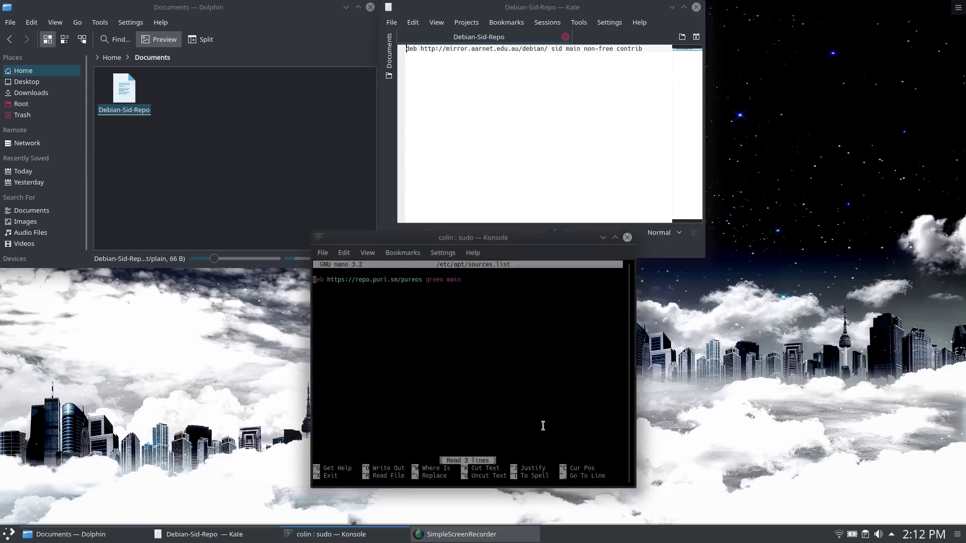
click(627, 237)
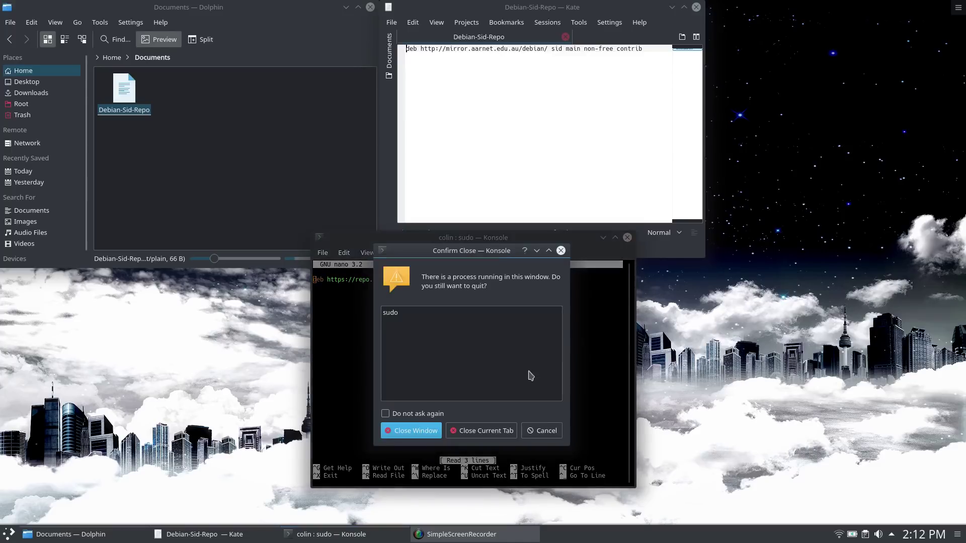
click(534, 430)
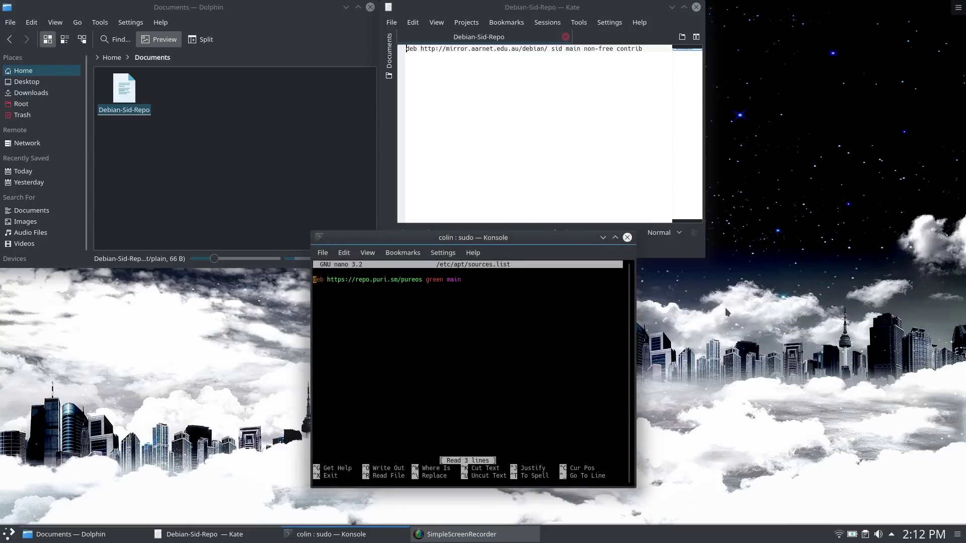
key(ctrl+x)
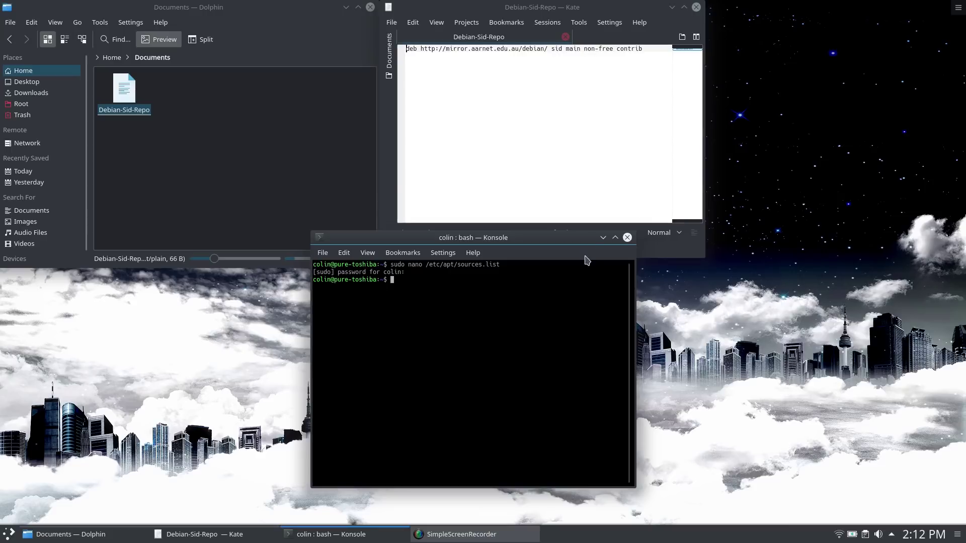
click(627, 237)
click(696, 7)
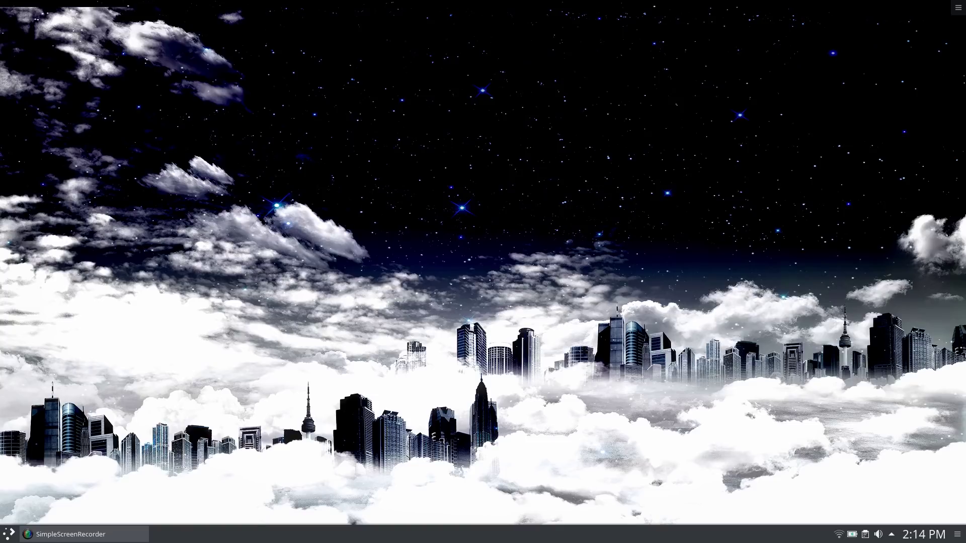
Open the full-screen Application Dashboard with the Meta key
key(super)
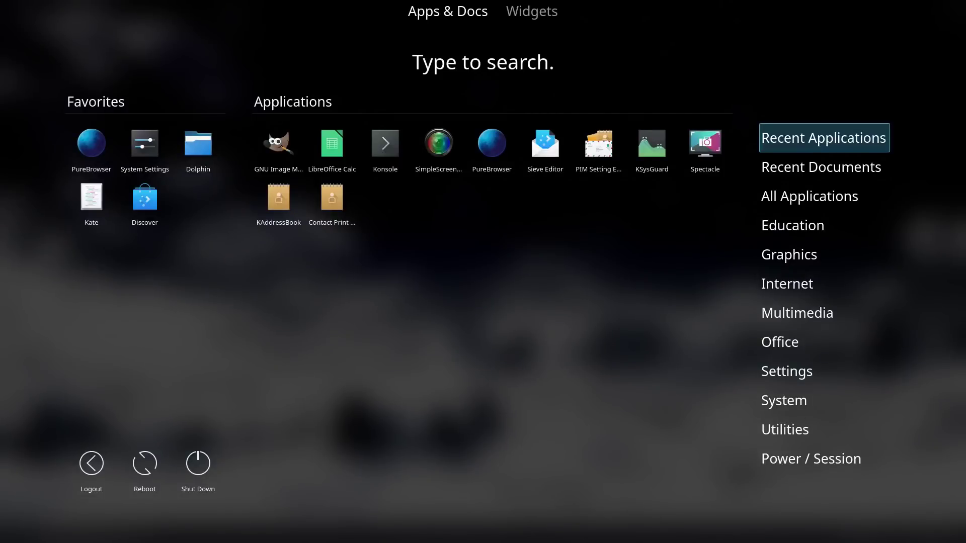
Launch Discover, browse Applications, and search 'cherrytree' before erasing the search
click(144, 201)
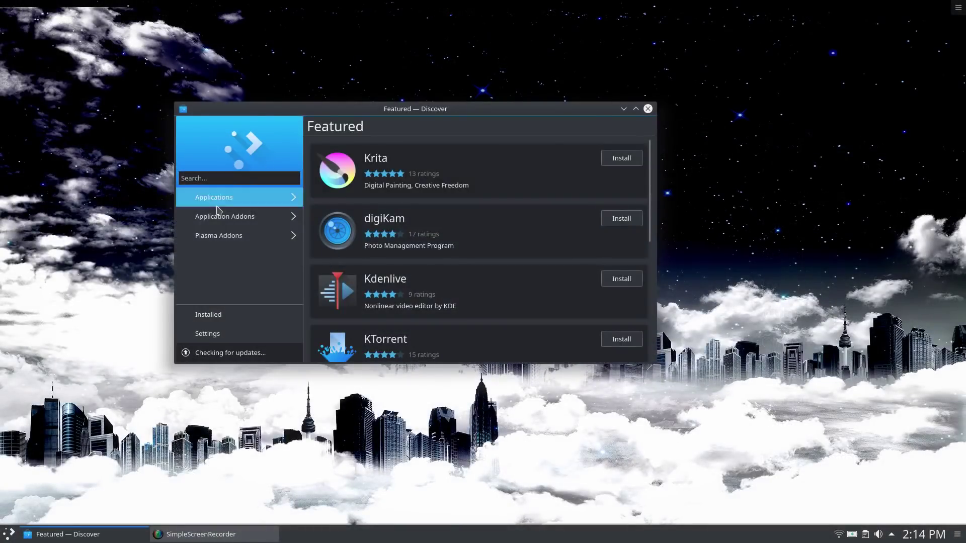
click(217, 203)
text(cherrytree)
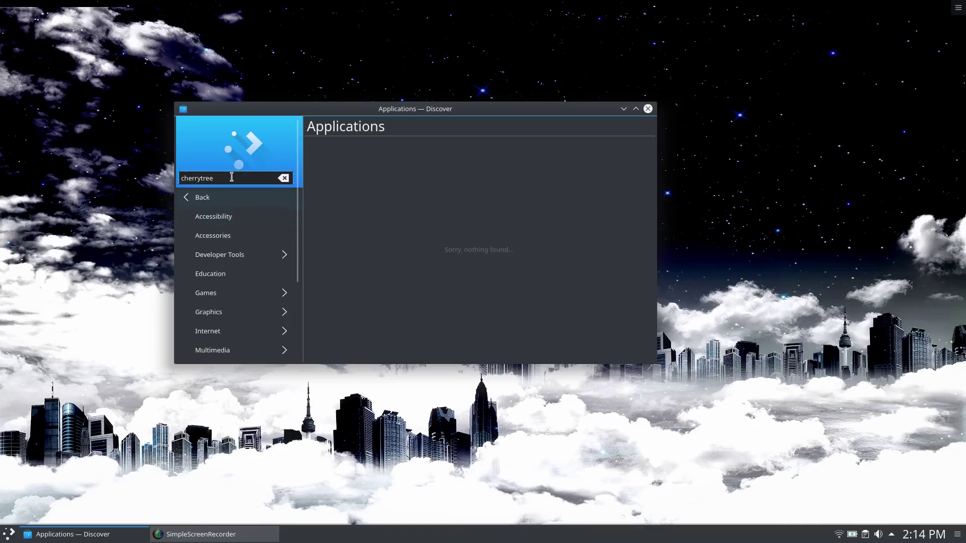
key(BackSpace)
key(BackSpace)
key(BackSpace)
key(BackSpace)
key(BackSpace)
key(BackSpace)
key(BackSpace)
key(BackSpace)
key(BackSpace)
Search 'thunderbird', compare the Flathub 52.9.1 and PureOS 1:60.5.0-3 details, then clear the search
text(thunderbird)
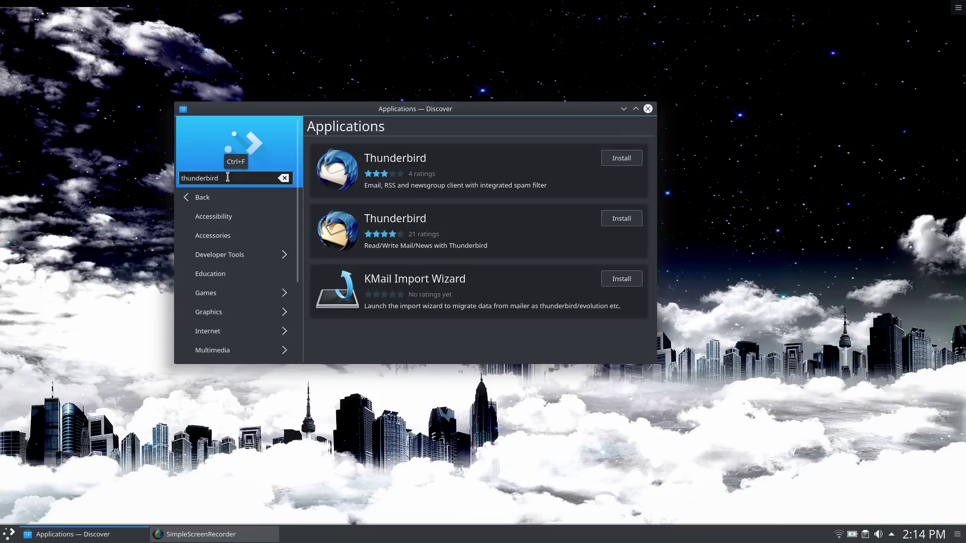
click(489, 157)
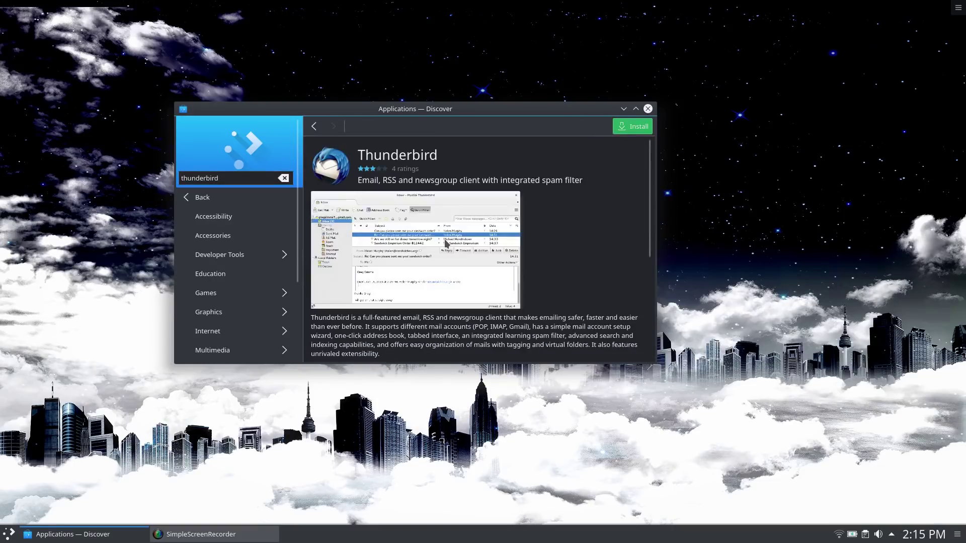
scroll(444, 244, down, 10)
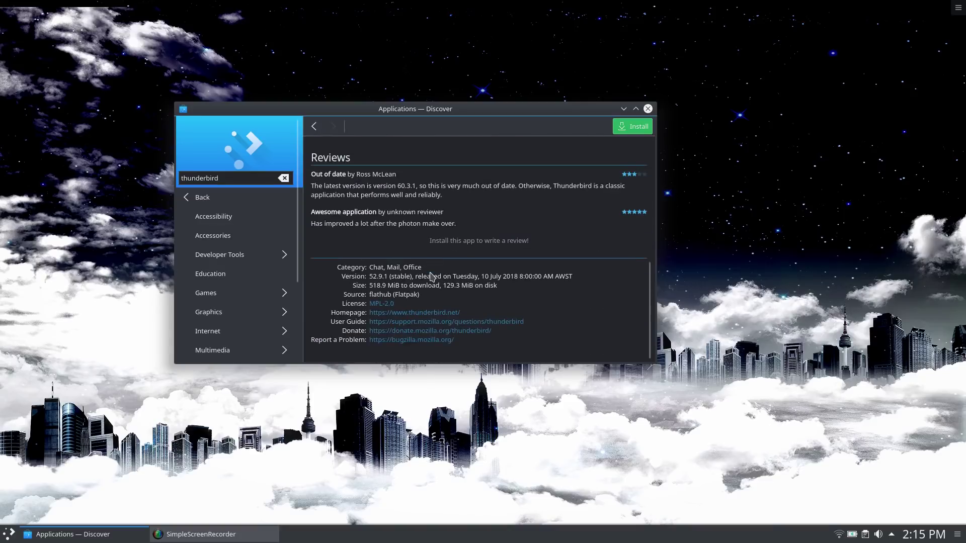
click(313, 127)
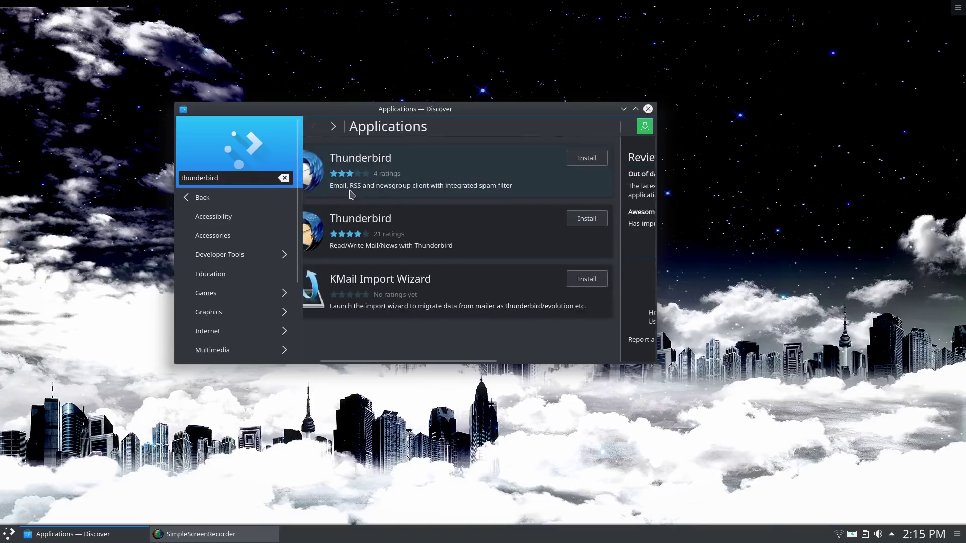
click(385, 233)
scroll(408, 279, down, 2)
scroll(407, 280, down, 3)
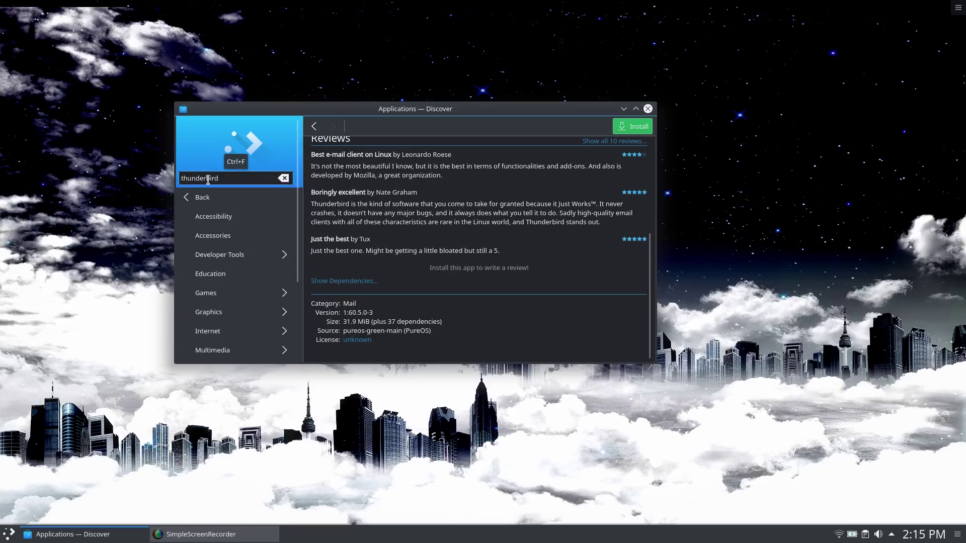
click(279, 180)
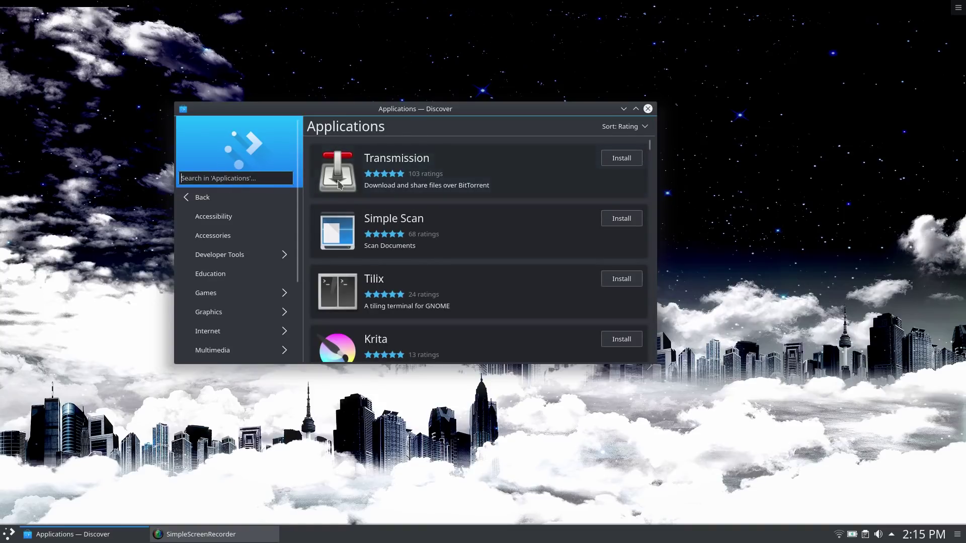
Search 'kdenlive' and compare PureOS's 1.7 MiB package with Flathub's 553.0 MiB Kdenlive 18.12.1
text(kden)
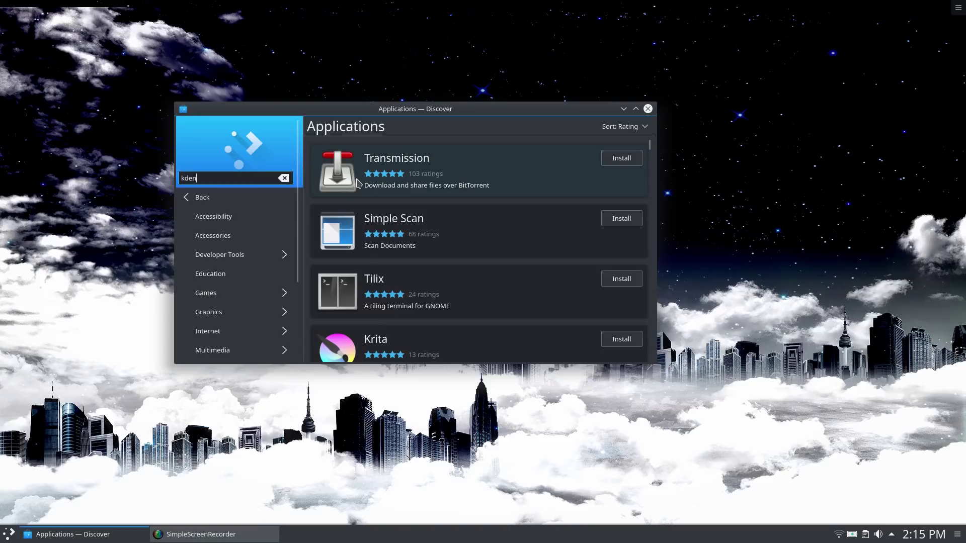
text(live)
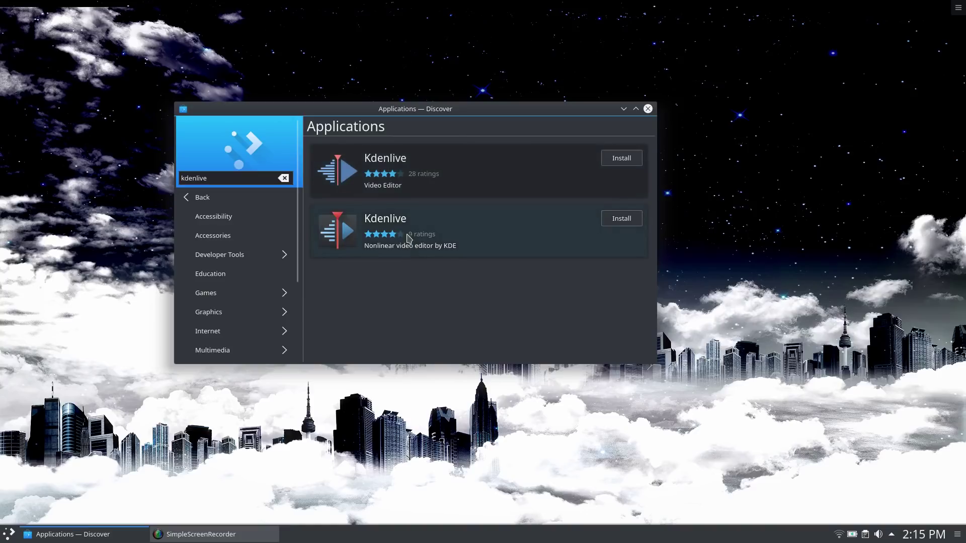
click(408, 238)
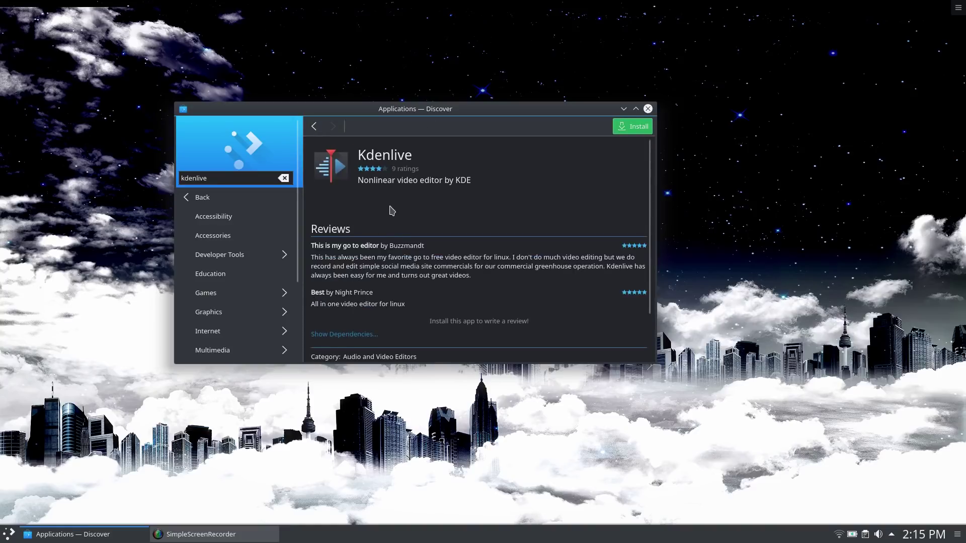
scroll(392, 210, down, 1)
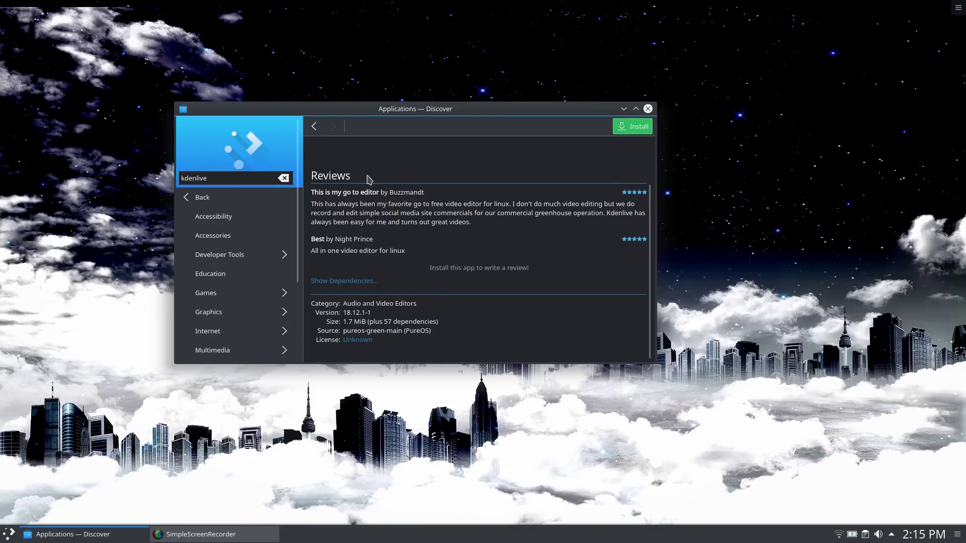
click(314, 126)
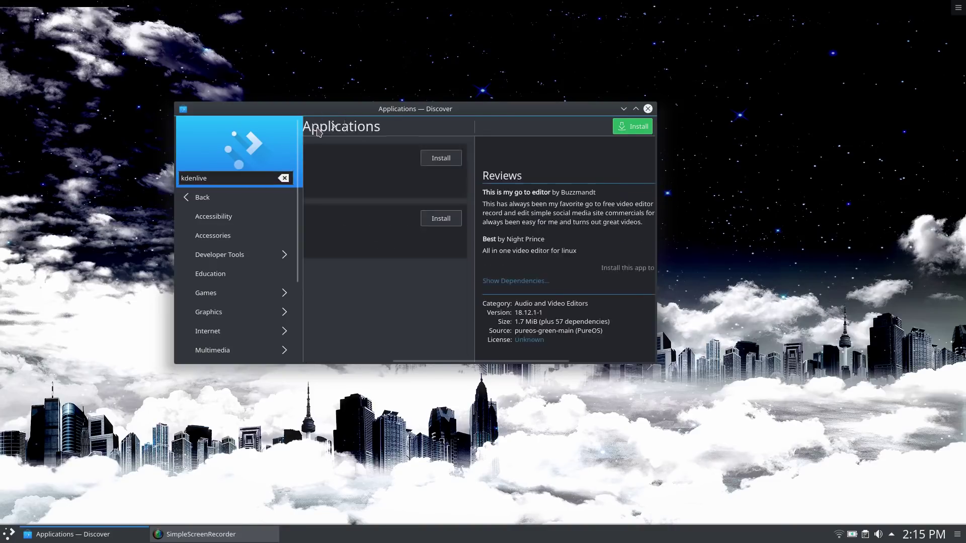
click(398, 180)
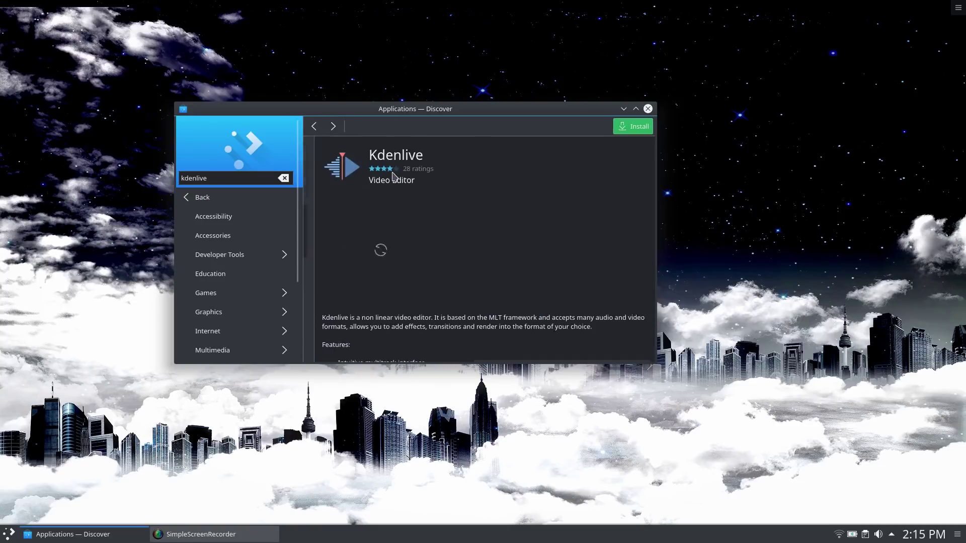
scroll(383, 222, down, 5)
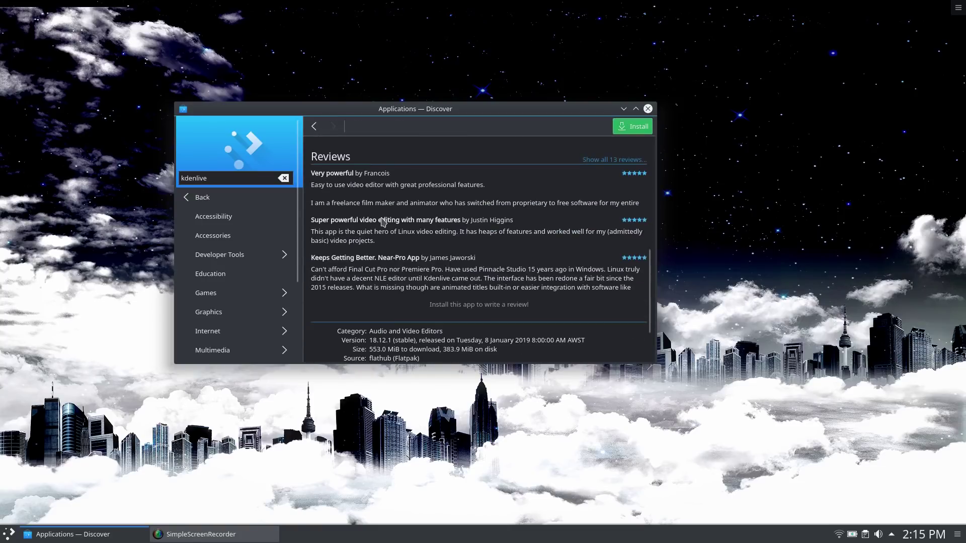
scroll(382, 222, down, 2)
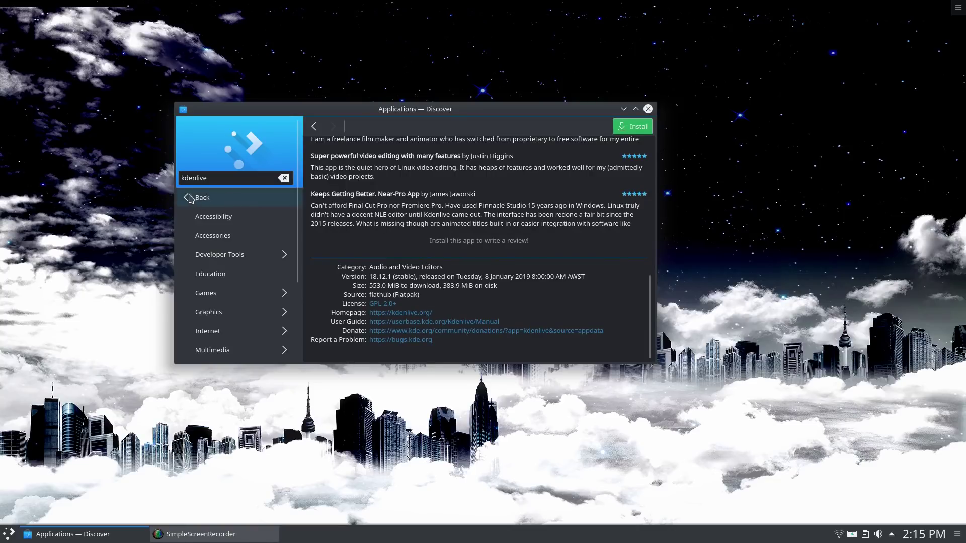
click(200, 198)
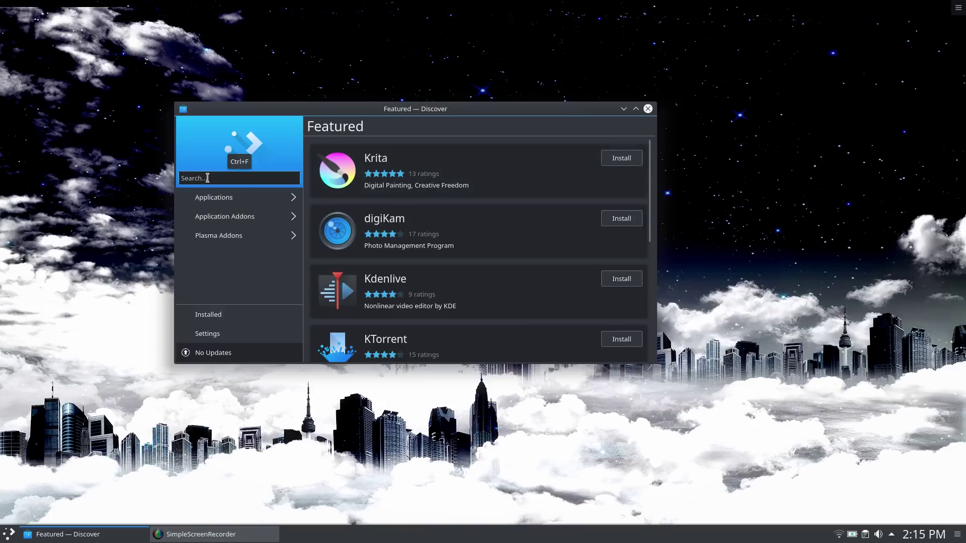
Search 'cherrytree', clear it, then visit Installed, Settings, and the Applications category
text(cherrytree)
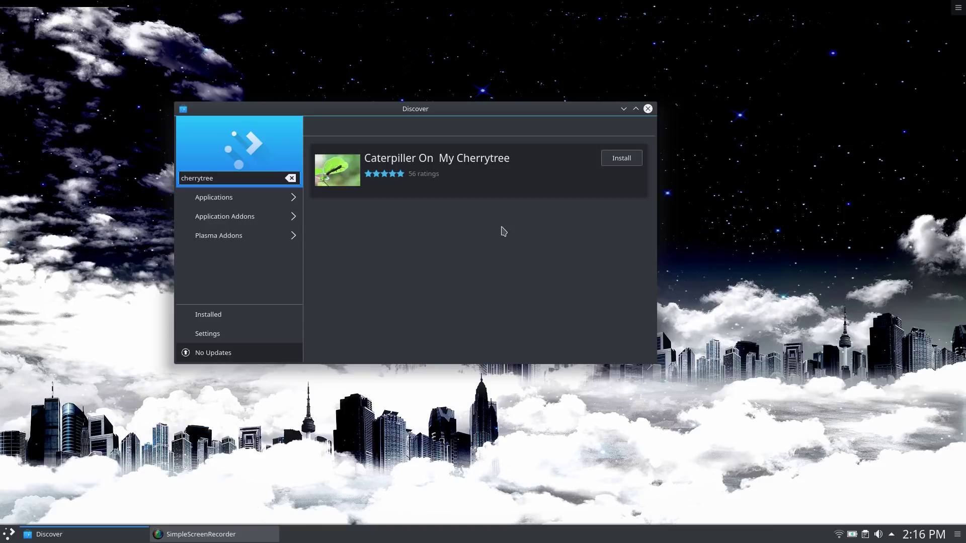
click(290, 178)
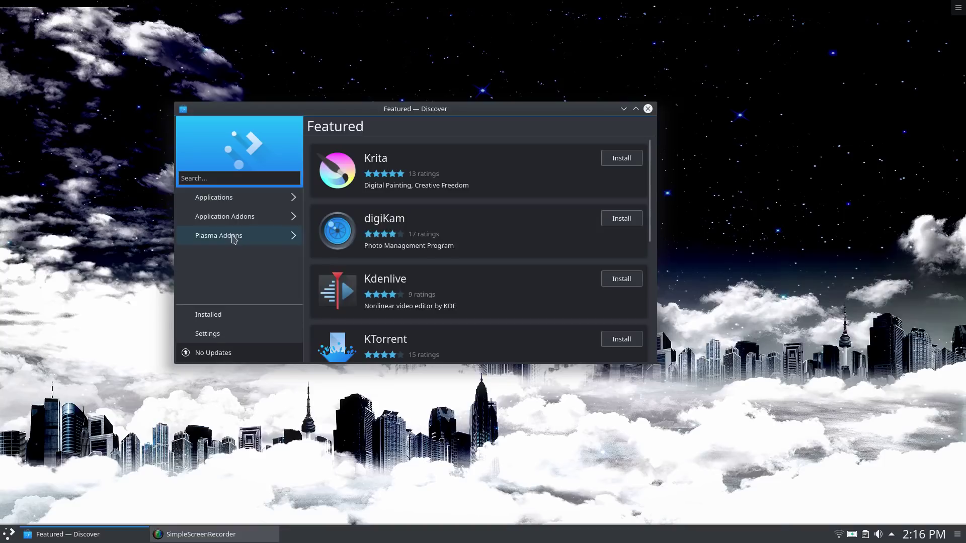
click(216, 319)
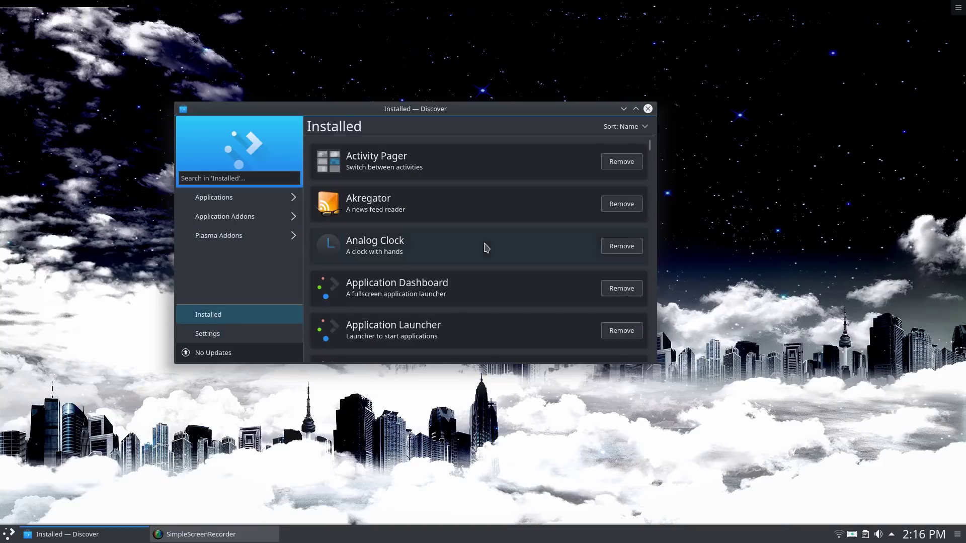
click(220, 332)
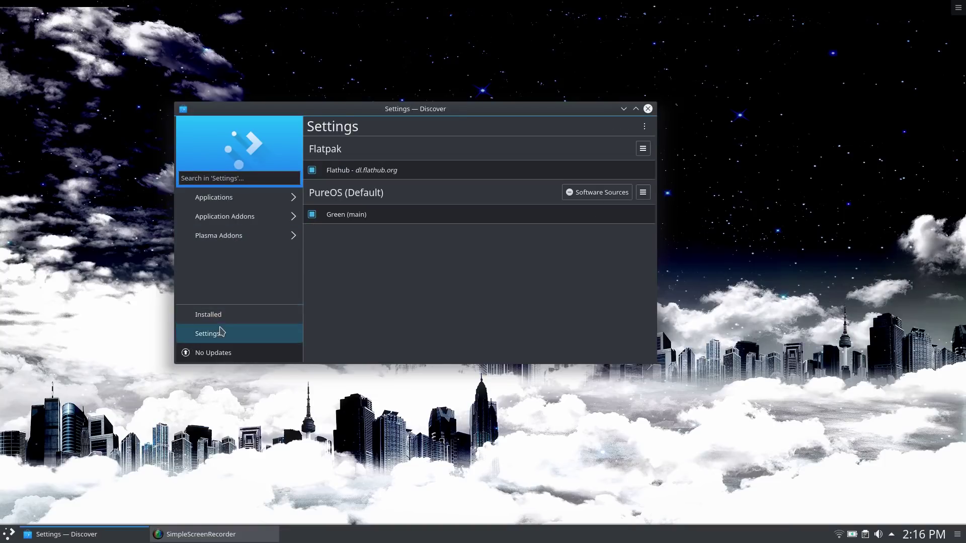
click(226, 204)
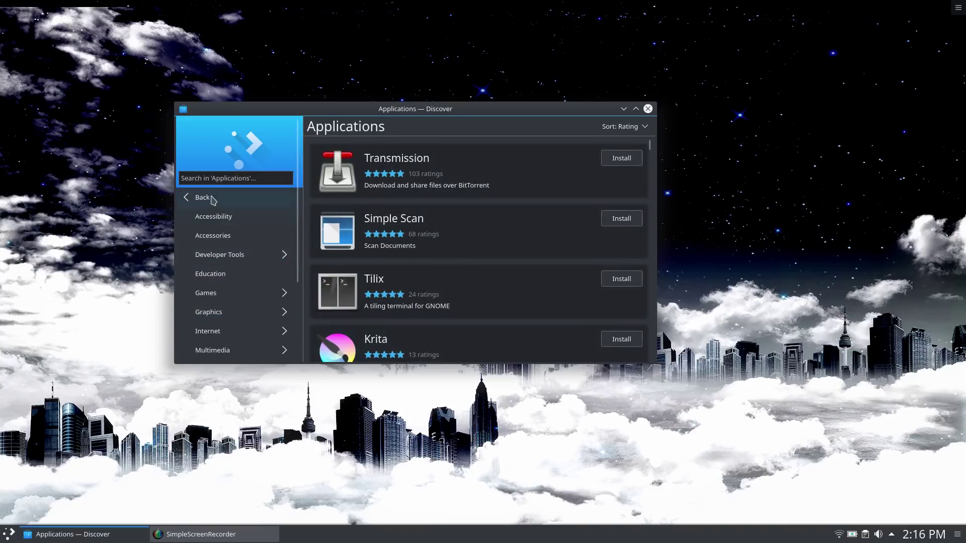
Search Applications for 'cherrytree' again, clear the empty result, and return to Featured
click(214, 179)
text(c)
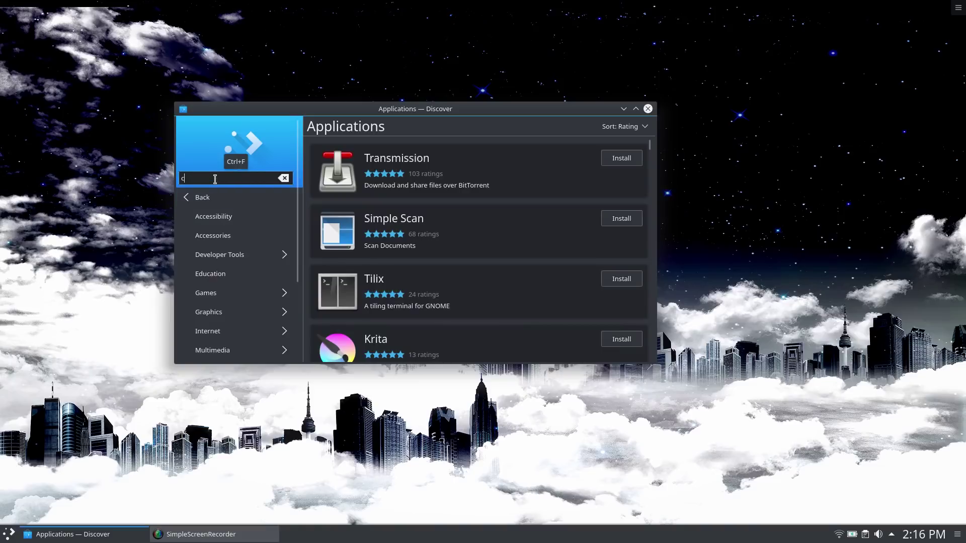
text(herrytree)
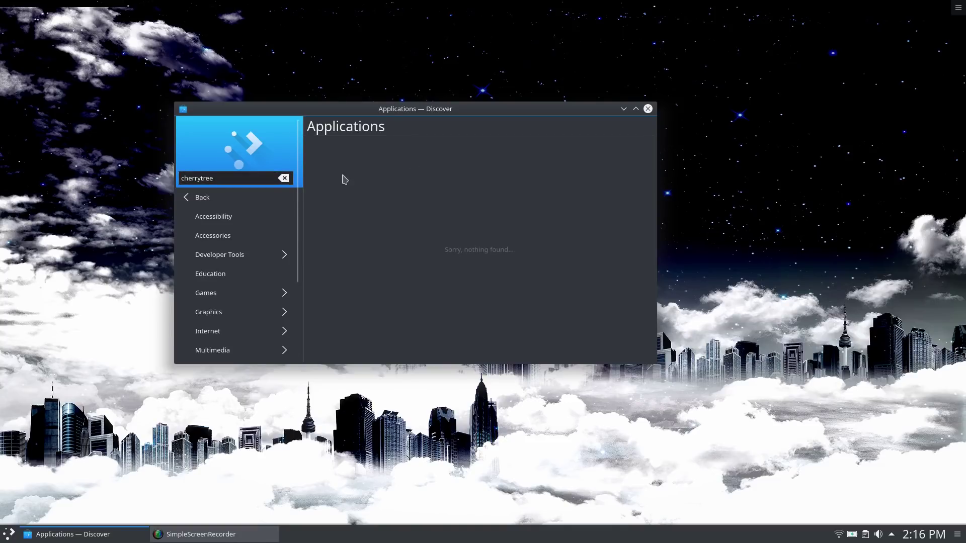
click(285, 179)
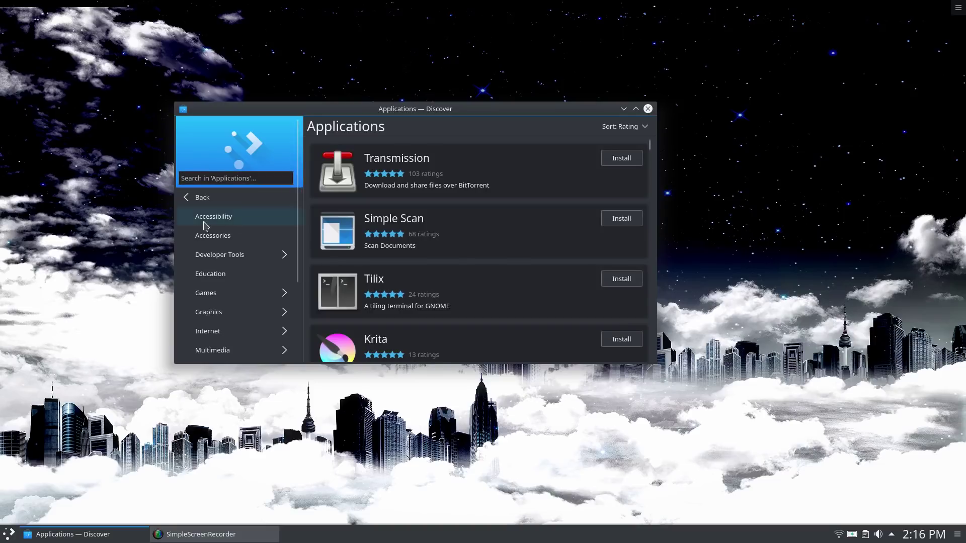
click(201, 197)
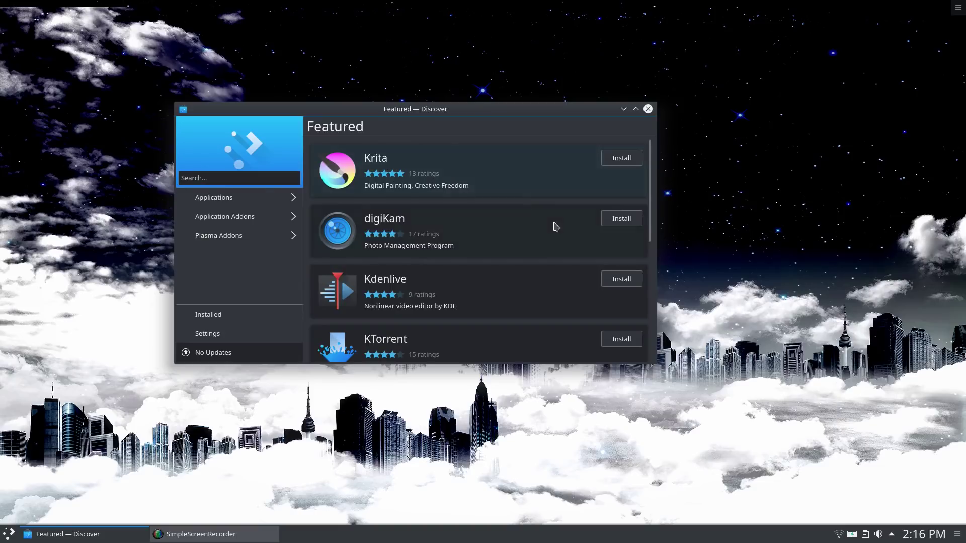
Search Discover's applications for 'zoom' and open the Zoom listing
click(229, 198)
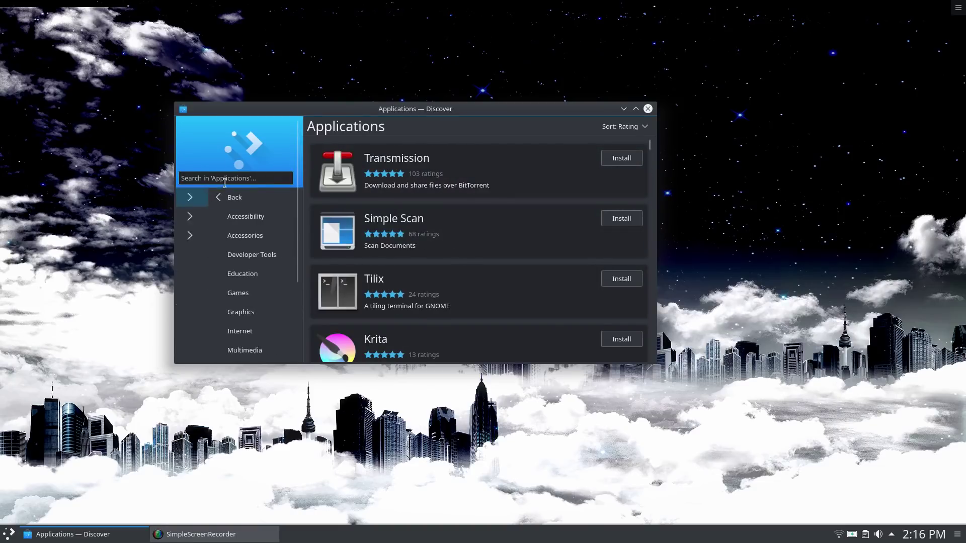
text(zoom)
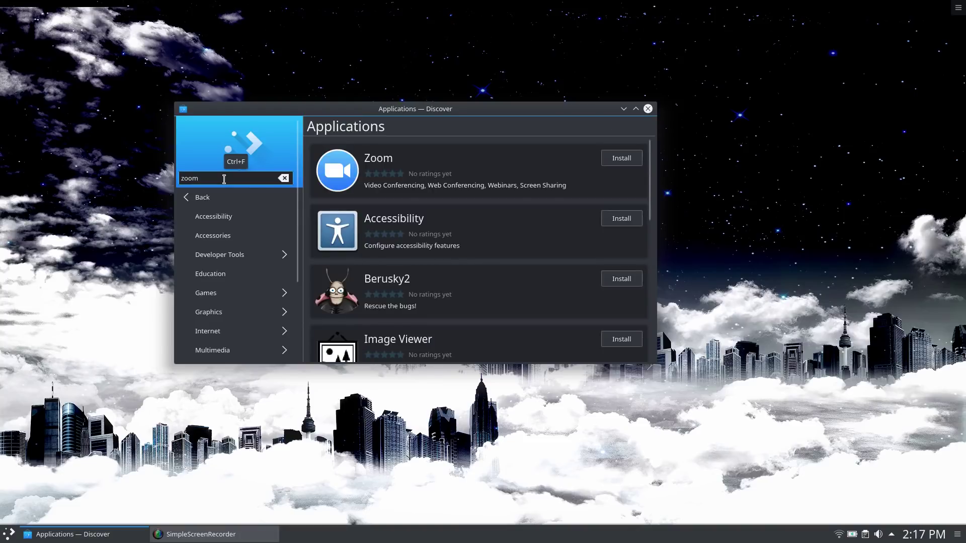
click(426, 167)
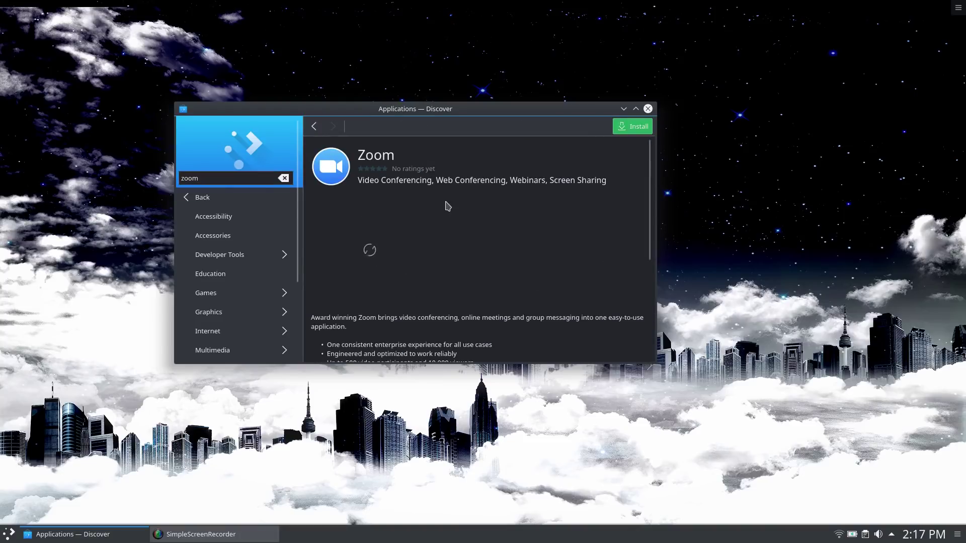
Review Zoom's details, including Flathub source and proprietary licence, then clear the search and return to Featured
scroll(414, 234, down, 3)
scroll(414, 235, down, 3)
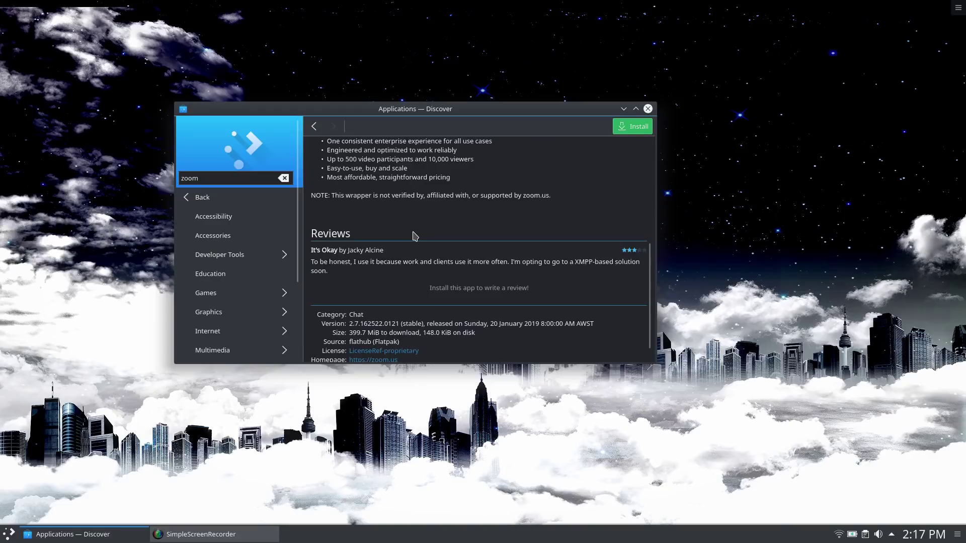
scroll(415, 237, down, 1)
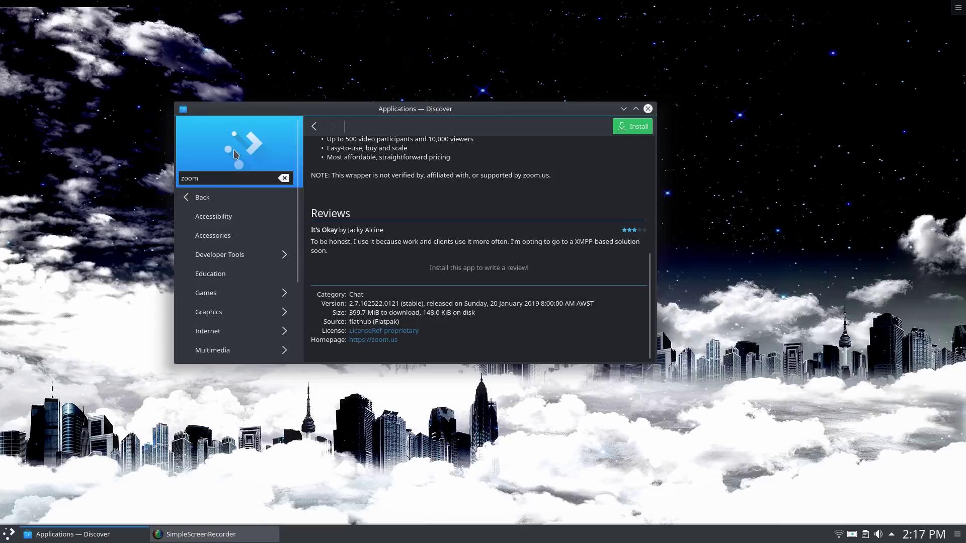
click(284, 179)
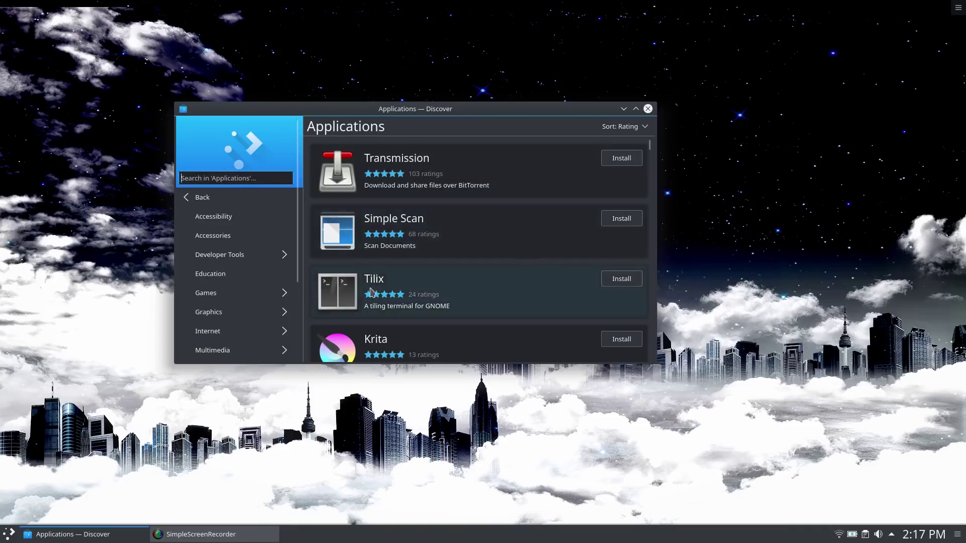
click(207, 199)
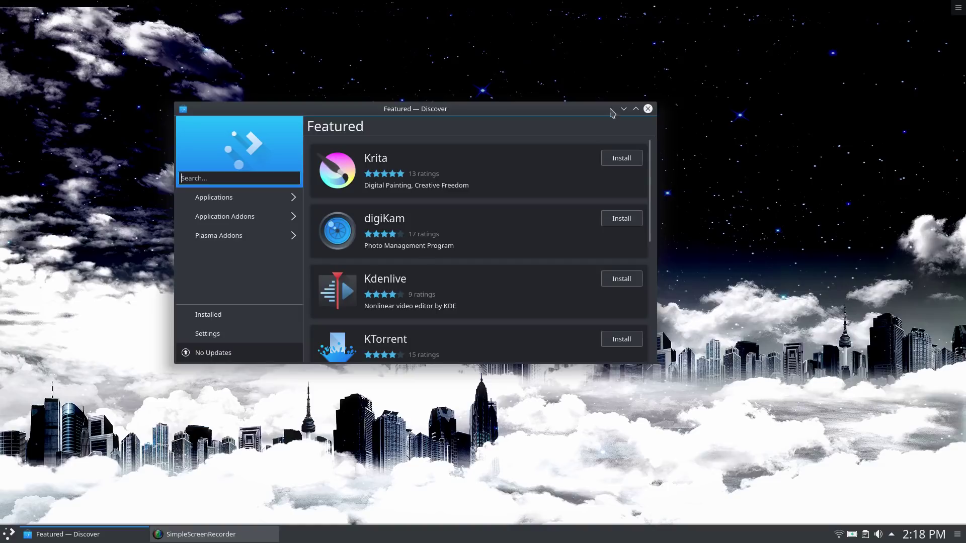
Close Discover, then briefly show and dismiss the Application Dashboard, leaving the bare desktop
click(648, 109)
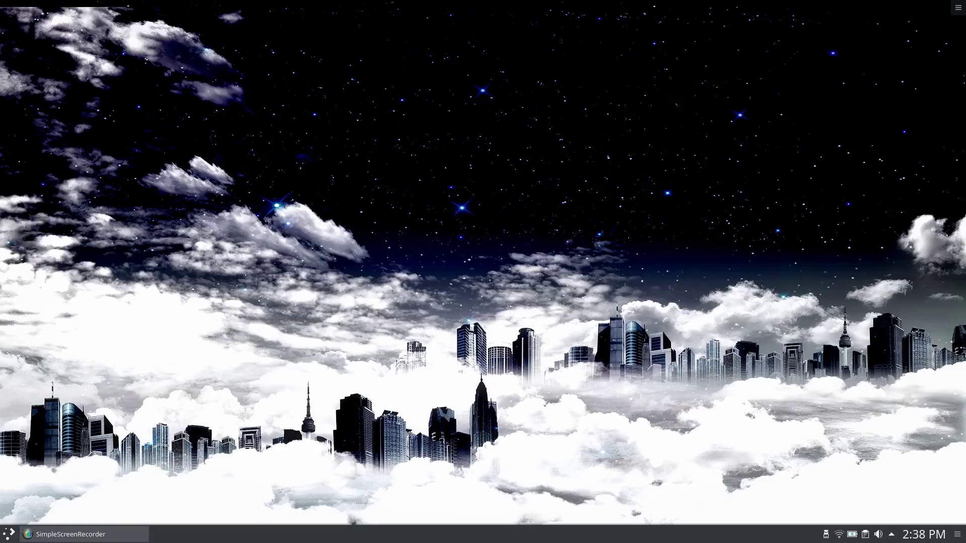
key(super)
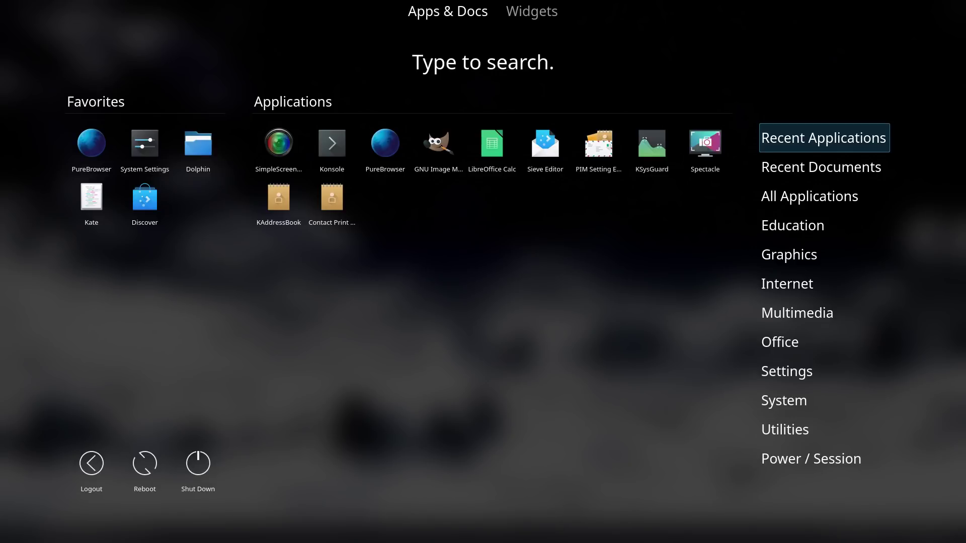
key(Escape)
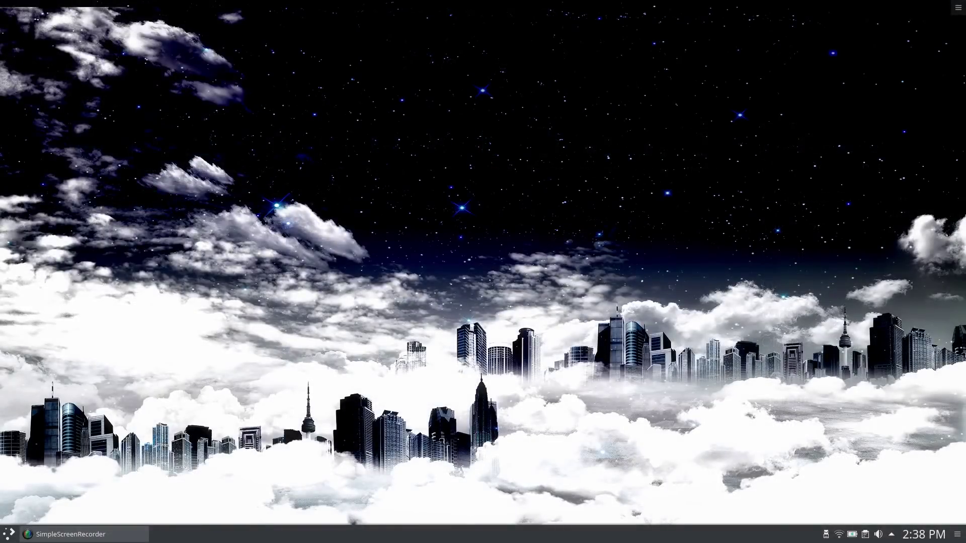